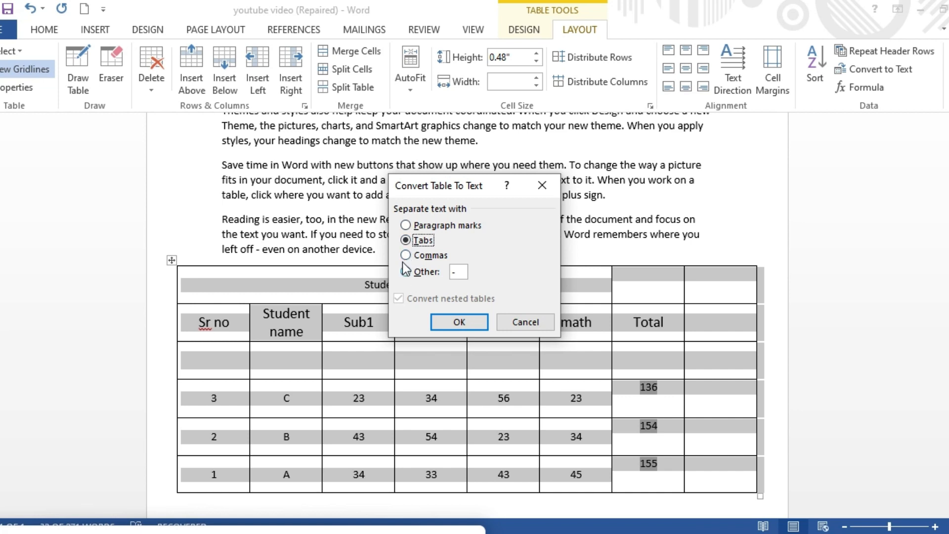
# - Convert the student table to text separated by commas, and undo the conversion
pyautogui.click(406, 255)
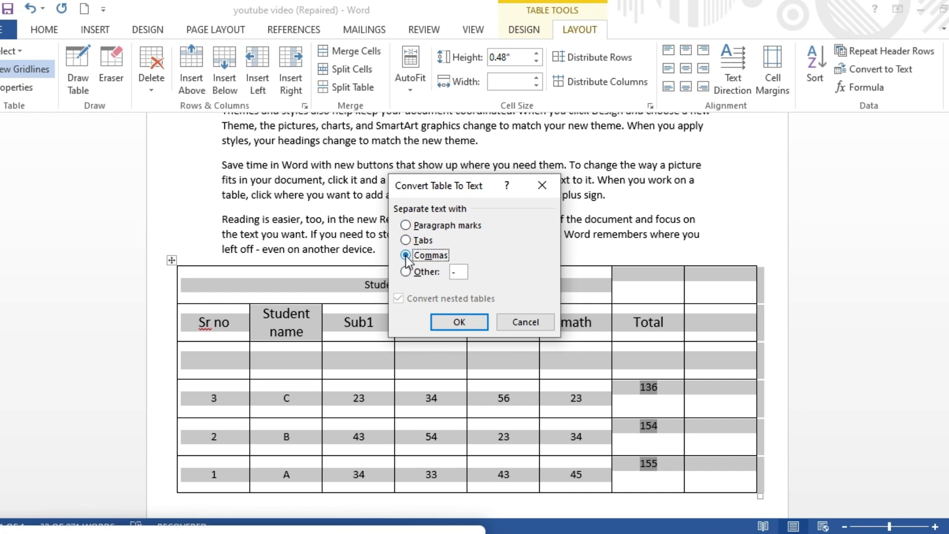
pyautogui.click(458, 322)
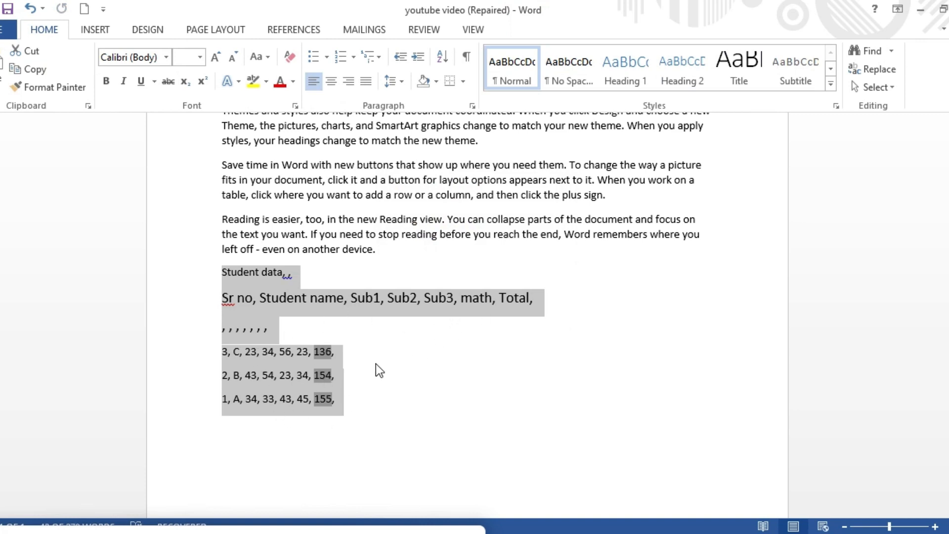
pyautogui.hotkey('ctrl', 'z')
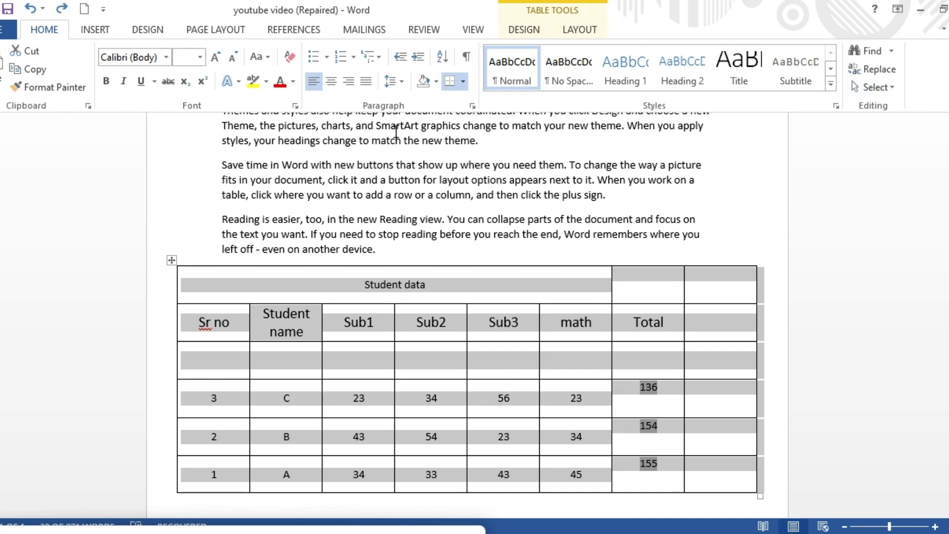
# - Convert the student table to text separated by tabs, and undo the conversion
pyautogui.click(577, 29)
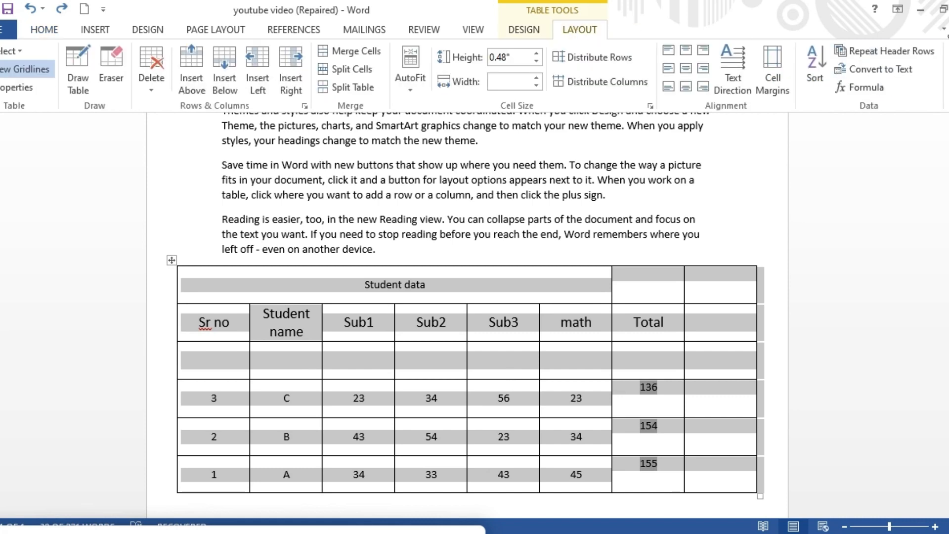
pyautogui.click(898, 72)
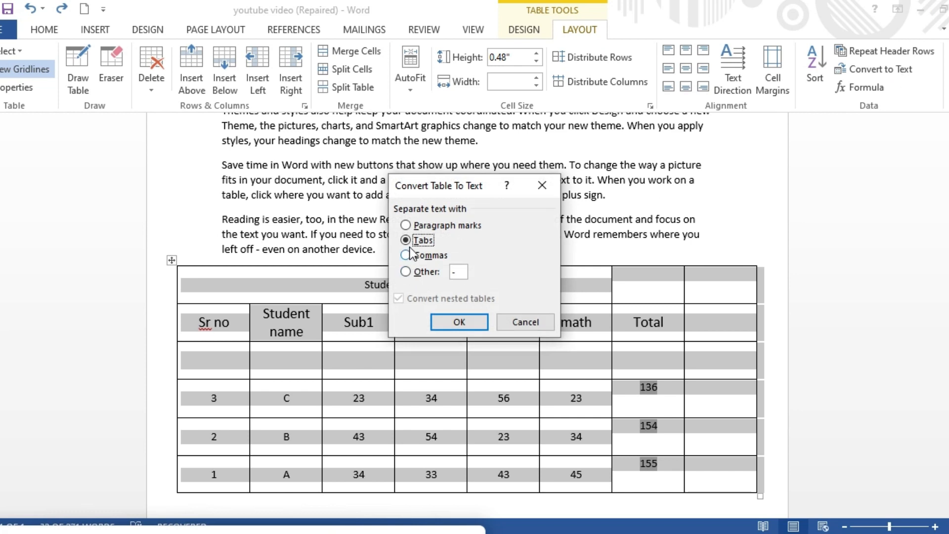
pyautogui.click(440, 317)
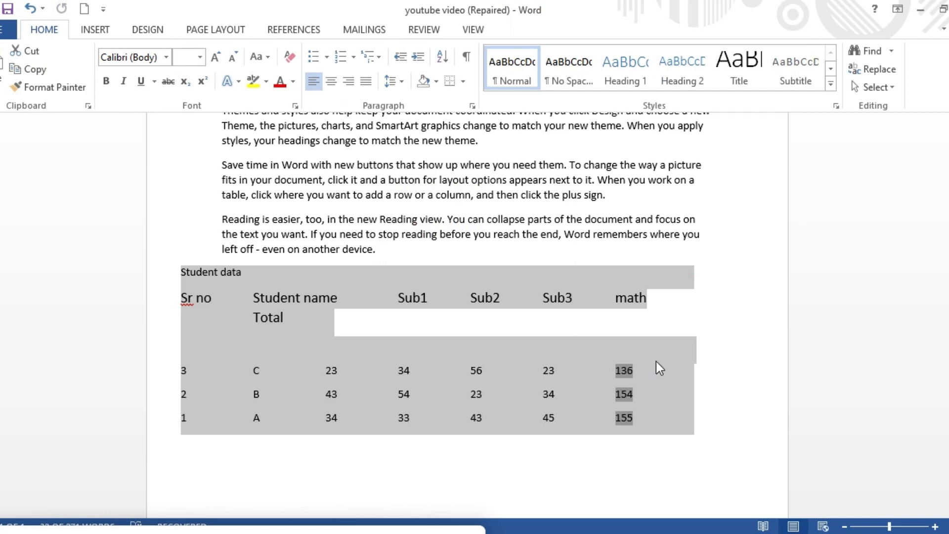
pyautogui.click(587, 471)
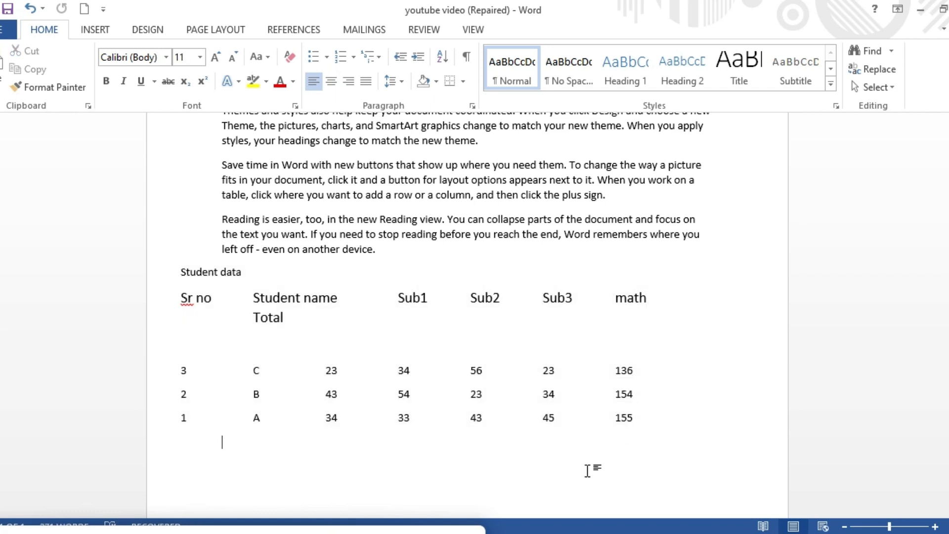
pyautogui.hotkey('ctrl', 'z')
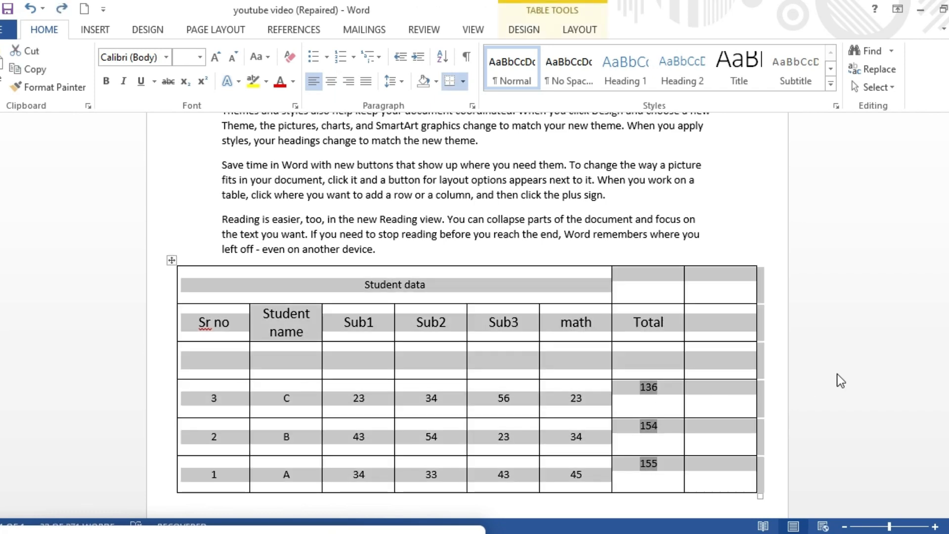
# - Apply AutoFit Contents to the student table, and undo the resizing
pyautogui.click(583, 31)
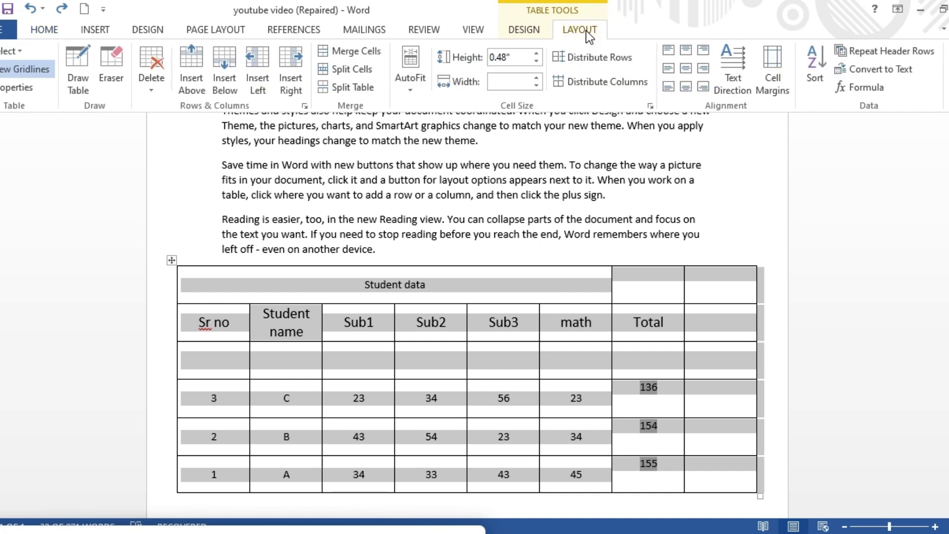
pyautogui.click(411, 90)
pyautogui.click(423, 106)
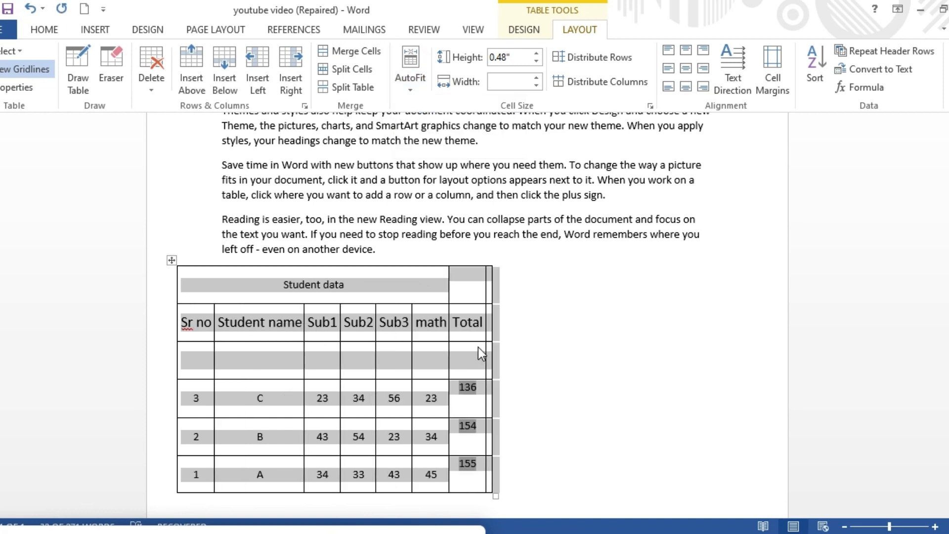
pyautogui.hotkey('ctrl', 'z')
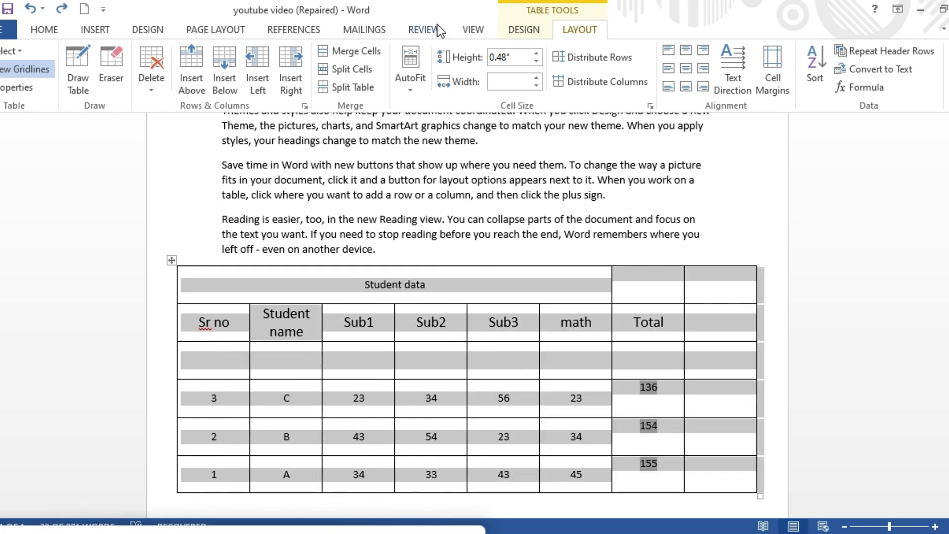
# - Try AutoFit Window and Fixed Column Width on the student table, and undo the resizing
pyautogui.click(413, 87)
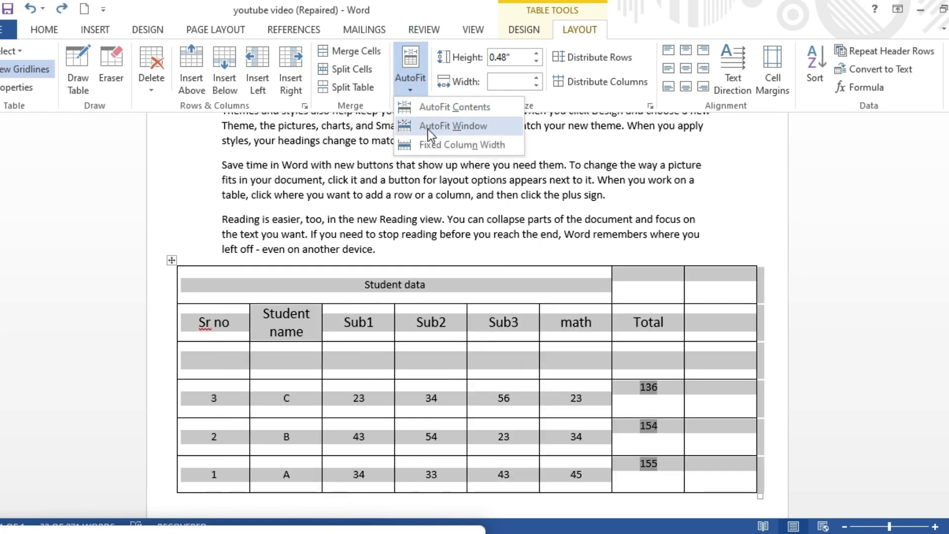
pyautogui.click(459, 127)
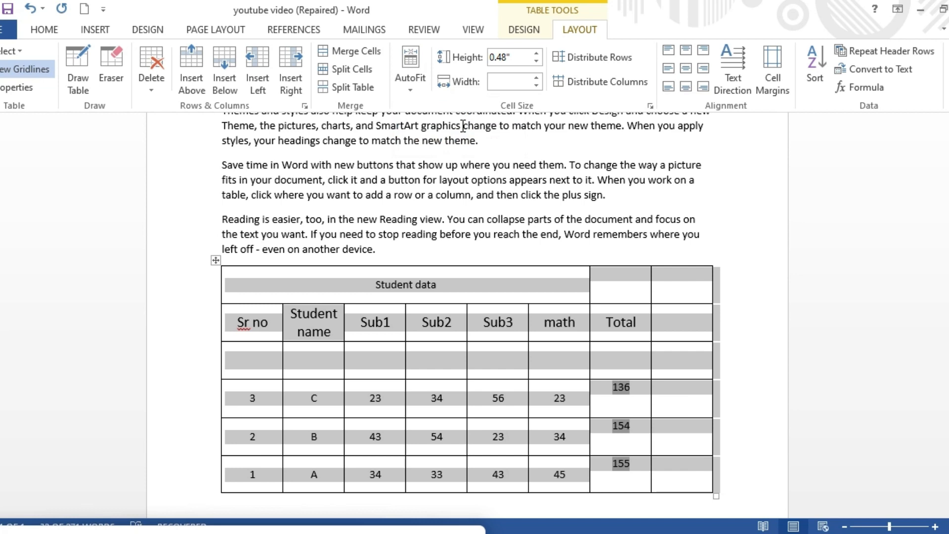
pyautogui.click(411, 89)
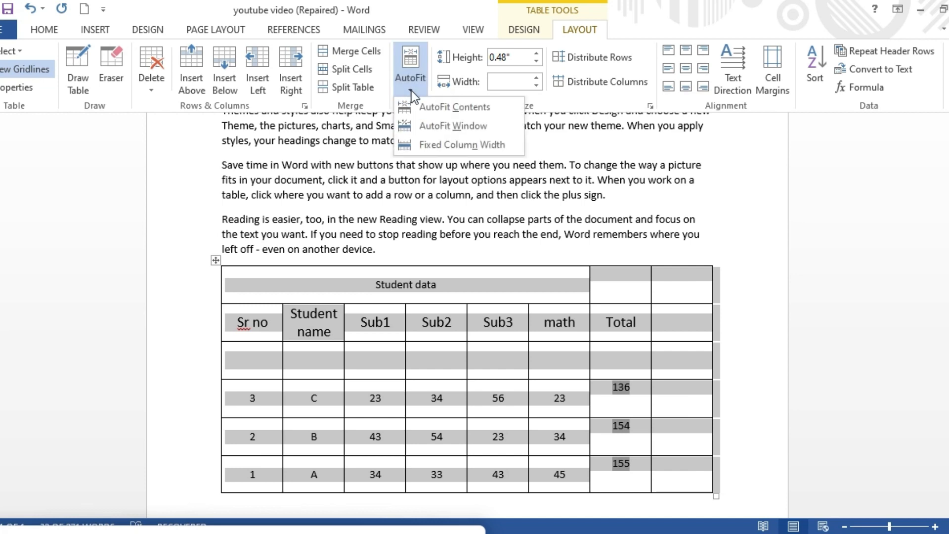
pyautogui.click(464, 146)
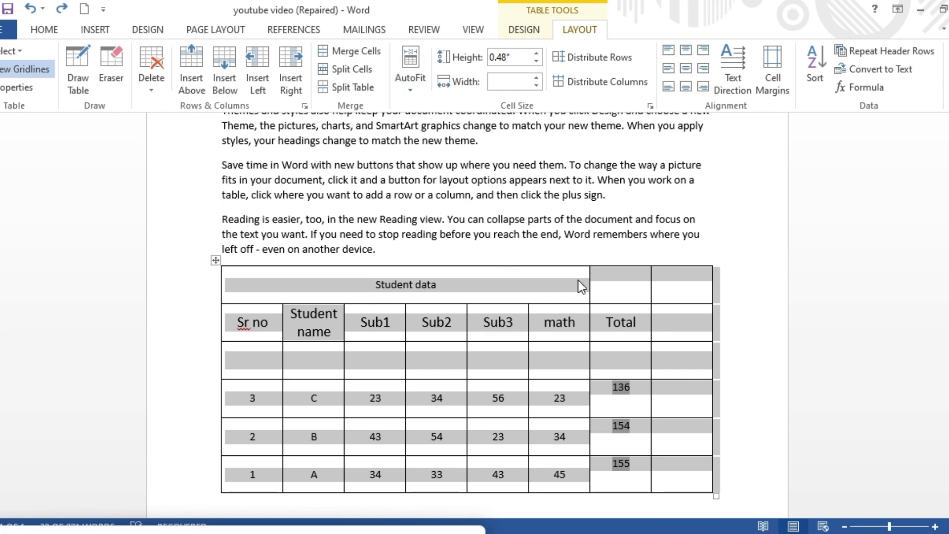
pyautogui.hotkey('ctrl', 'z')
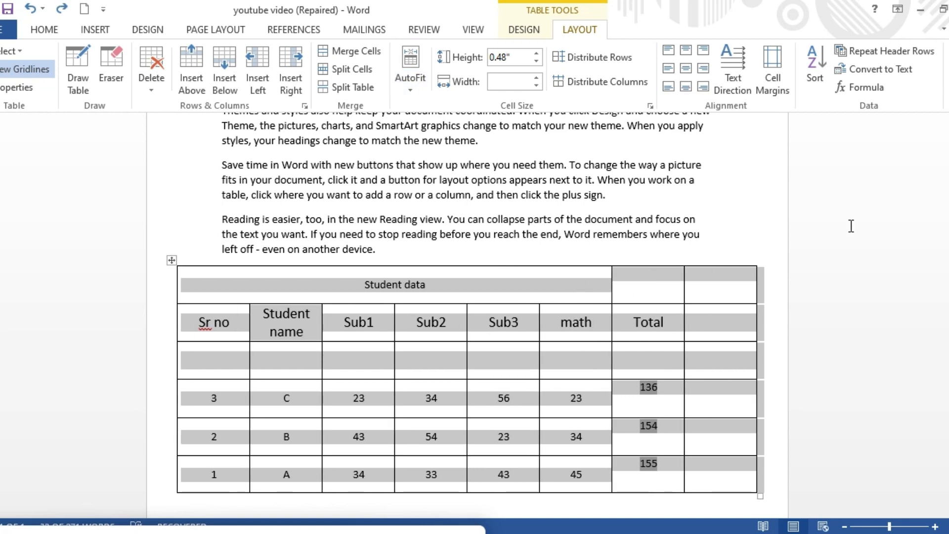
pyautogui.click(784, 229)
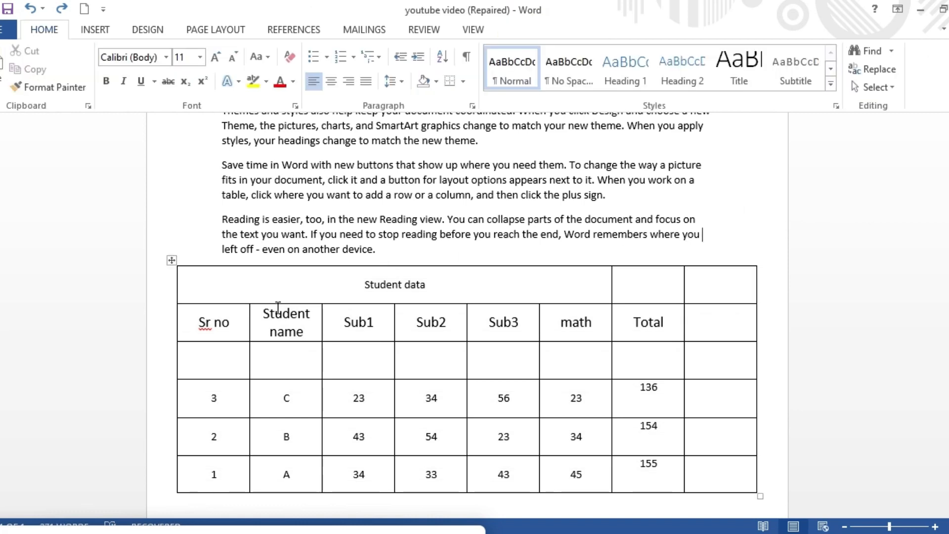
pyautogui.click(276, 311)
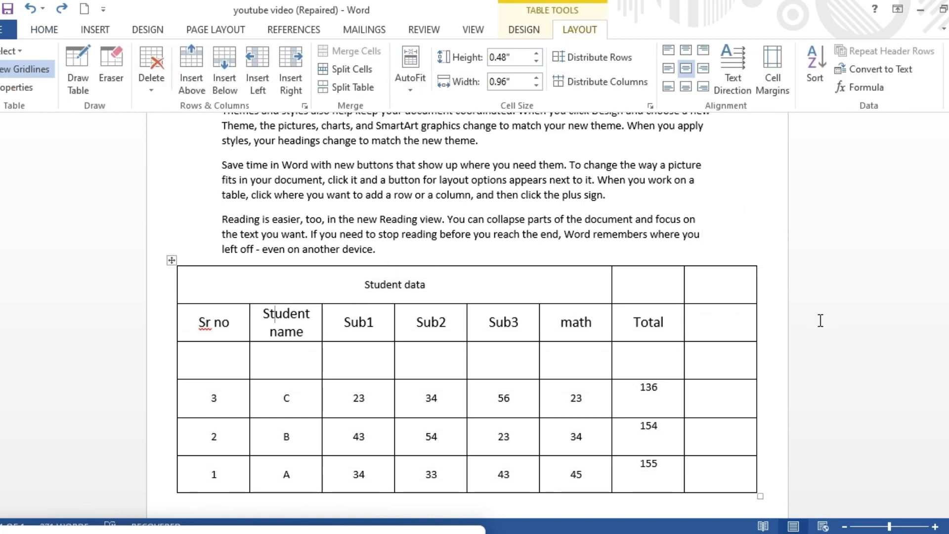
pyautogui.click(784, 321)
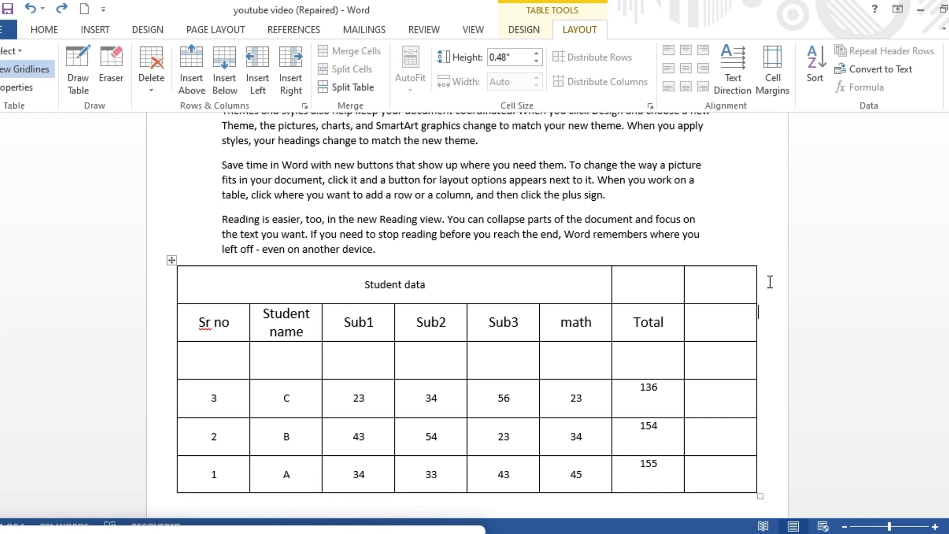
pyautogui.click(710, 280)
pyautogui.click(707, 202)
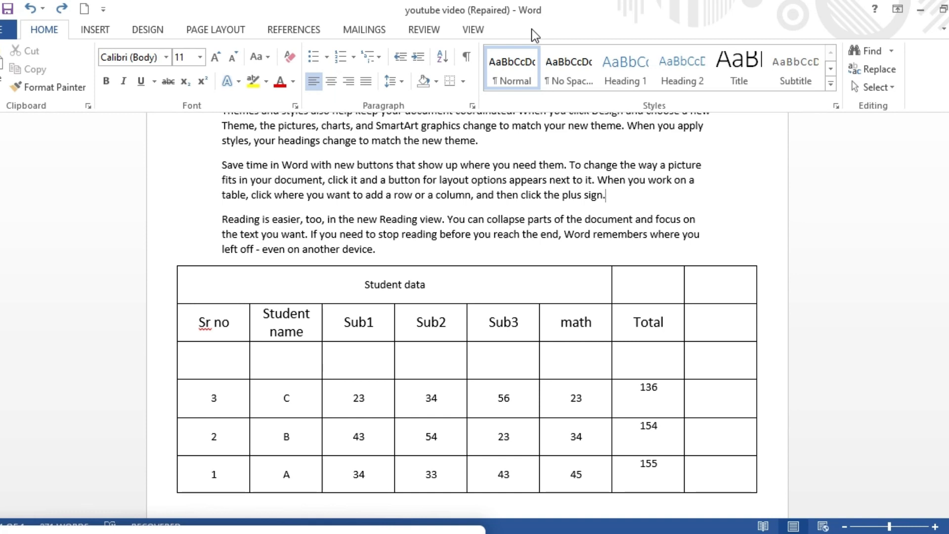
# - Insert a row above the table's header row and another below that new row, and undo both insertions
pyautogui.click(710, 338)
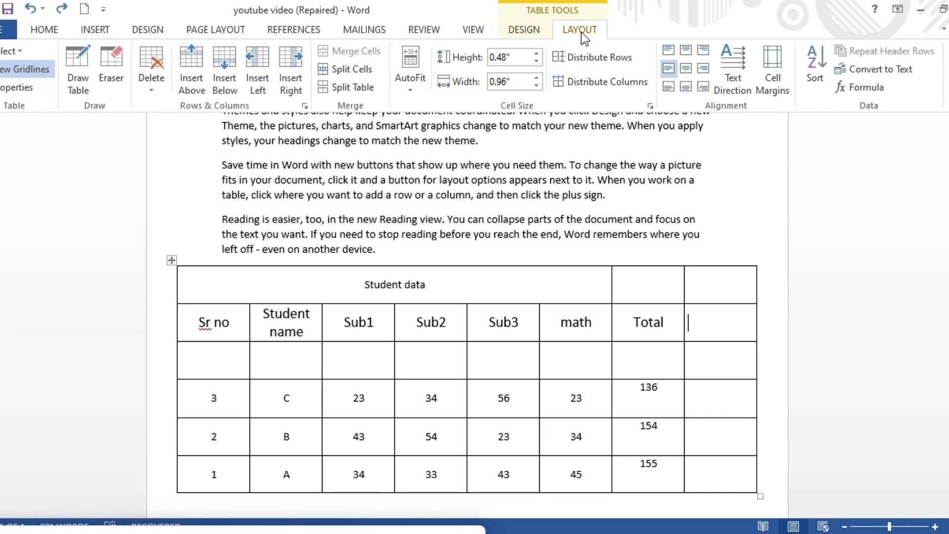
pyautogui.click(195, 69)
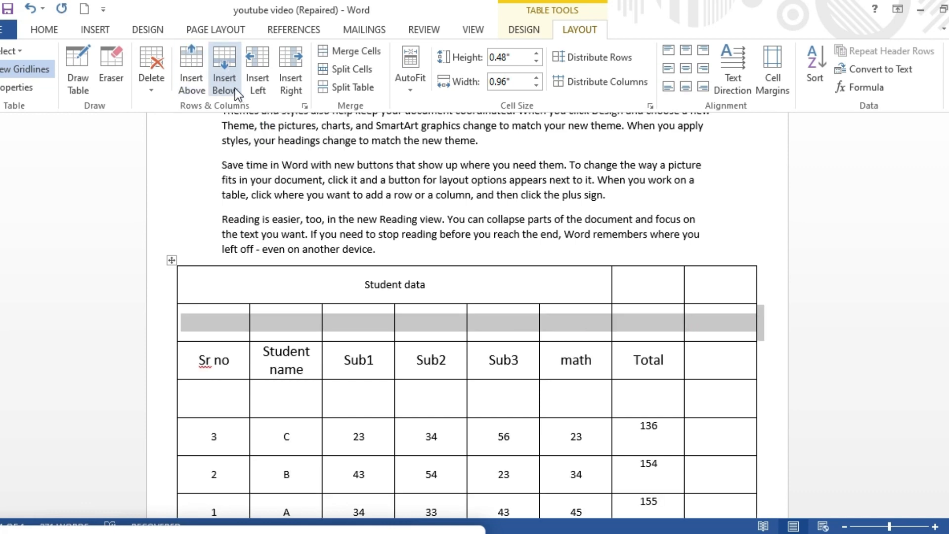
pyautogui.click(227, 70)
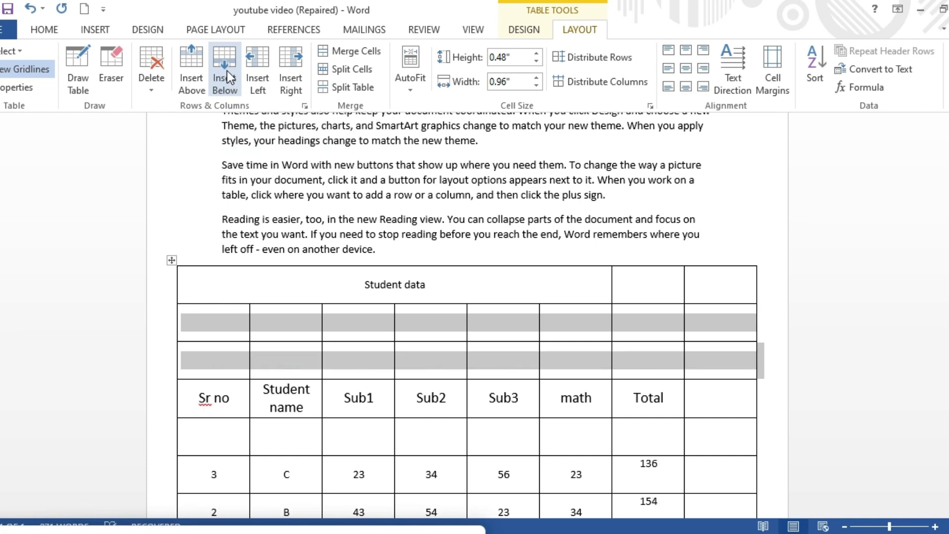
pyautogui.hotkey('ctrl', 'z')
pyautogui.hotkey('ctrl', 'z')
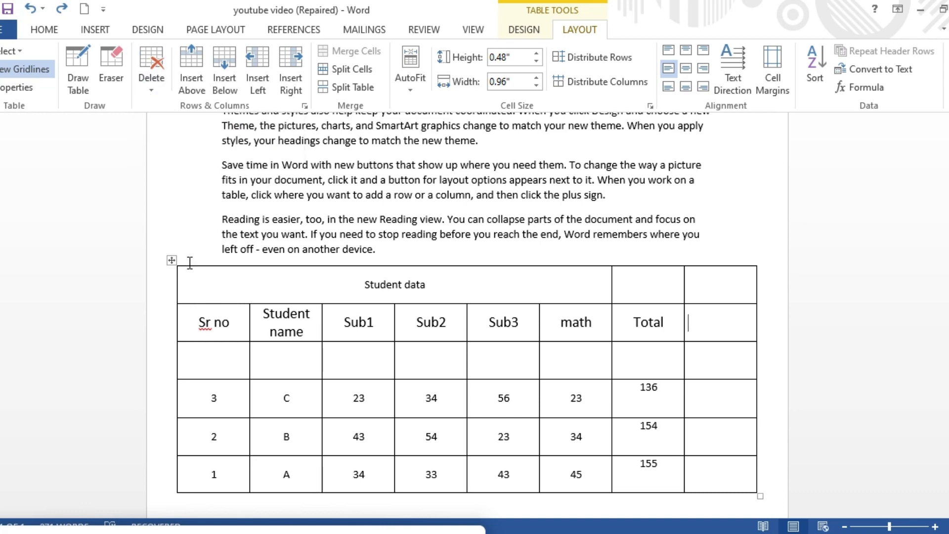
# - Delete the "Student data" title row from the table, and undo the deletion
pyautogui.click(171, 260)
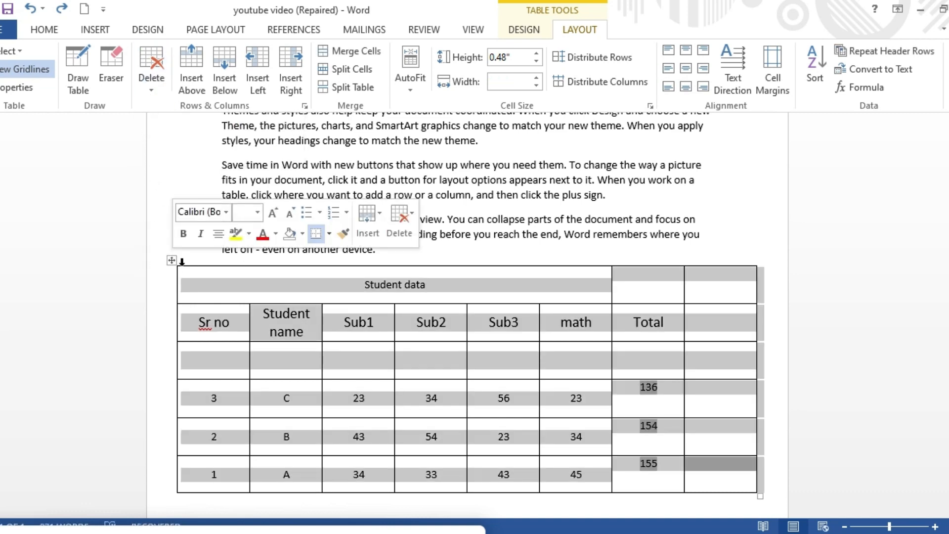
pyautogui.click(177, 300)
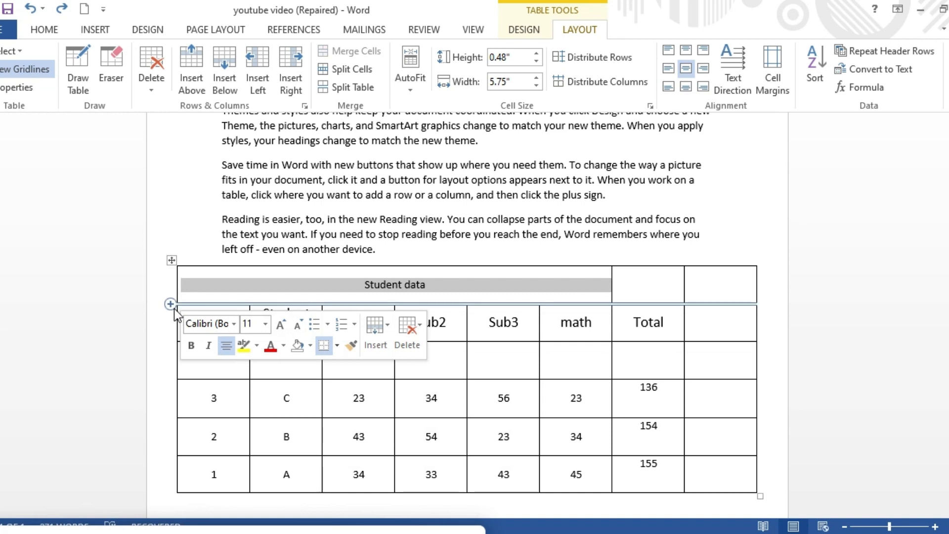
pyautogui.click(149, 85)
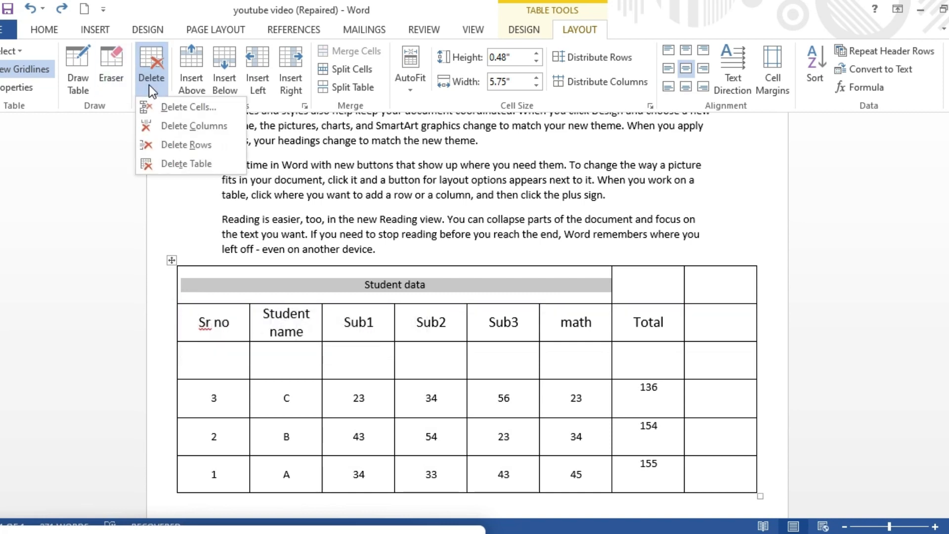
pyautogui.click(159, 277)
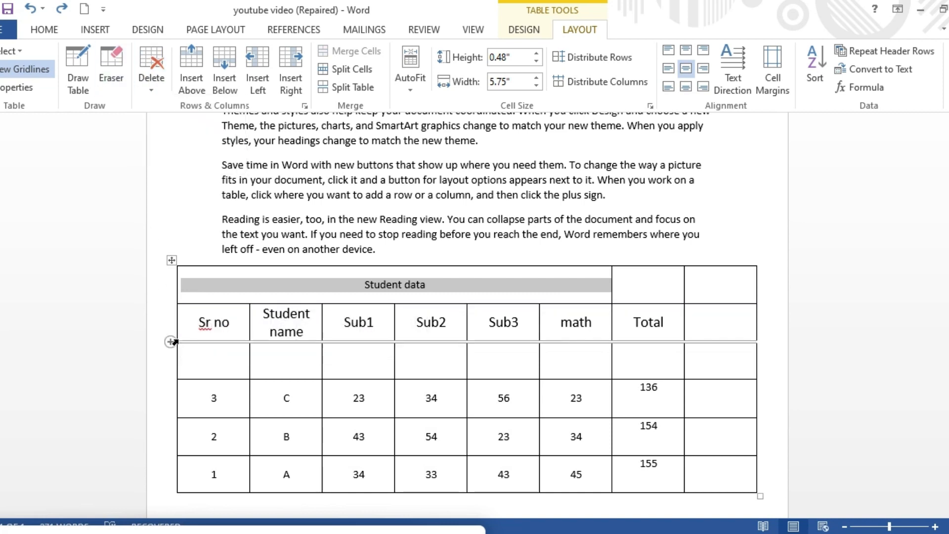
pyautogui.click(146, 87)
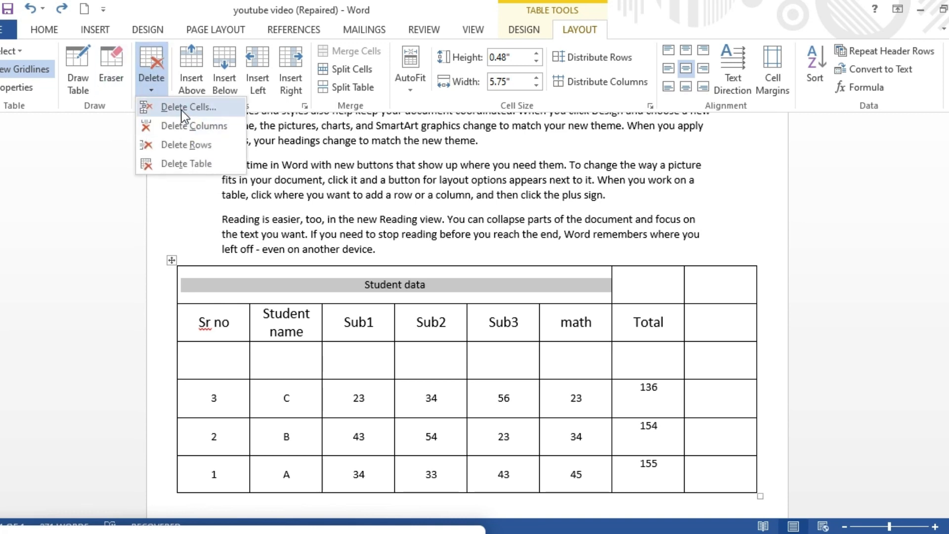
pyautogui.click(187, 146)
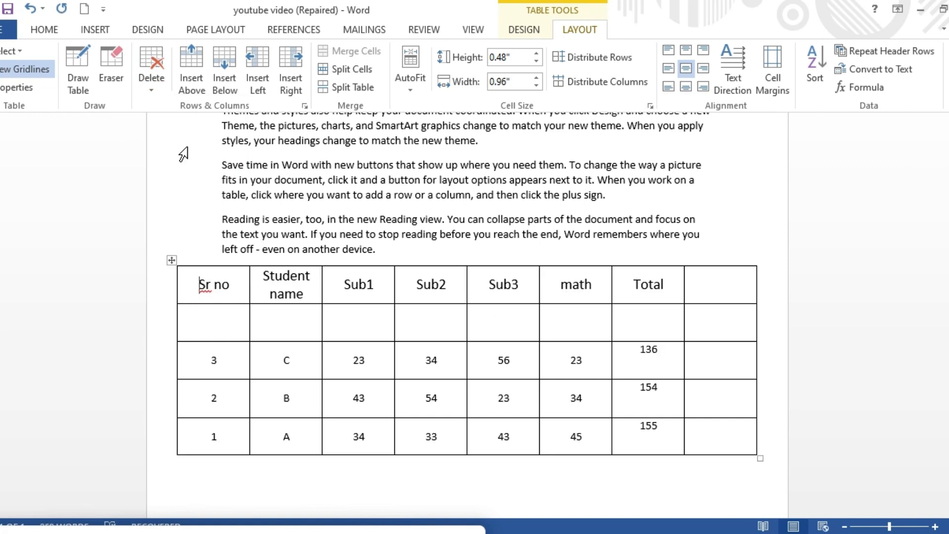
pyautogui.hotkey('ctrl', 'z')
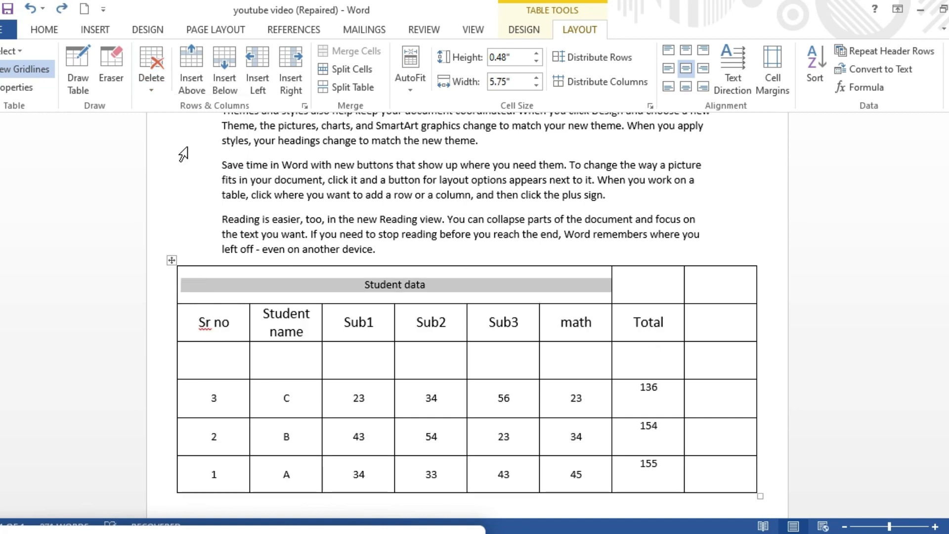
# - Erase the top, dividing and side borders of the two empty cells beside Student data and the header cells below them with the Eraser
pyautogui.click(112, 65)
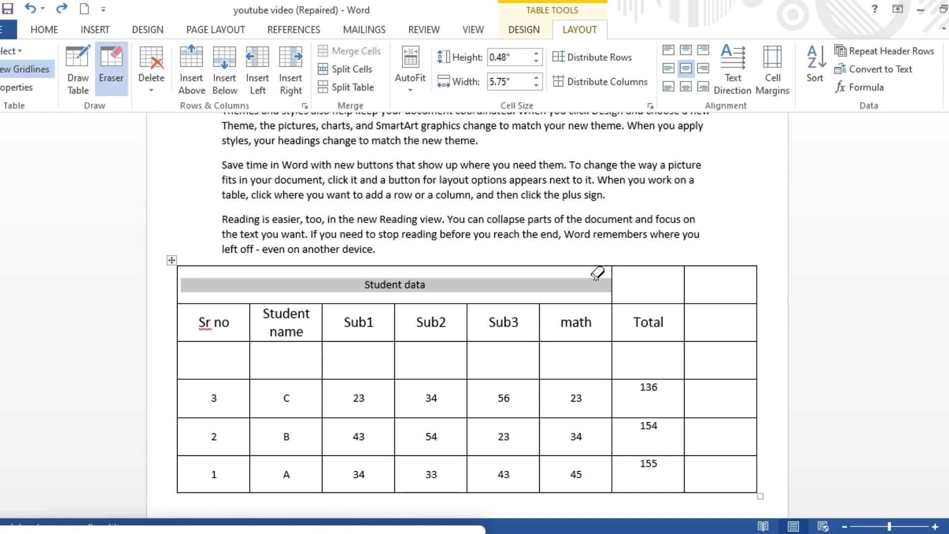
pyautogui.moveTo(613, 265); pyautogui.dragTo(735, 268)
pyautogui.moveTo(614, 265); pyautogui.dragTo(663, 267)
pyautogui.moveTo(618, 299); pyautogui.dragTo(731, 300)
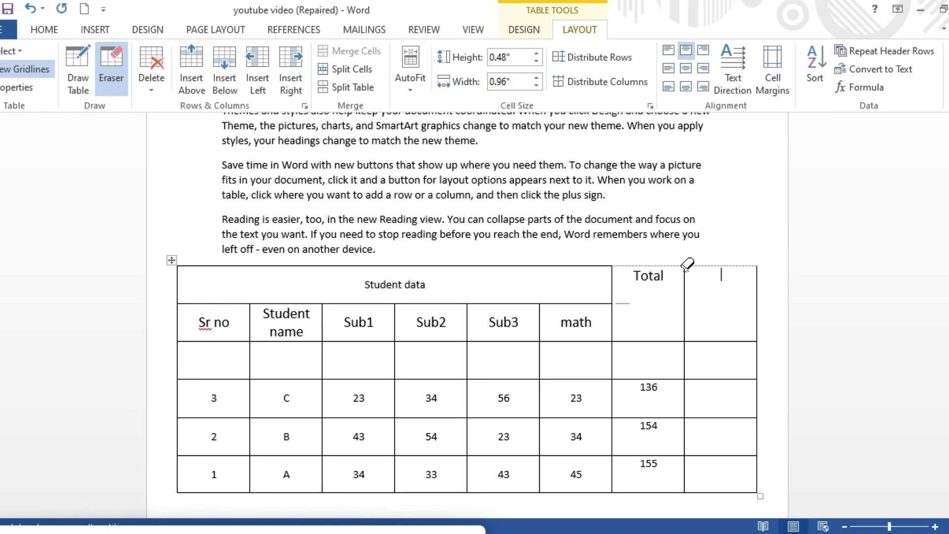
pyautogui.moveTo(690, 265); pyautogui.dragTo(684, 297)
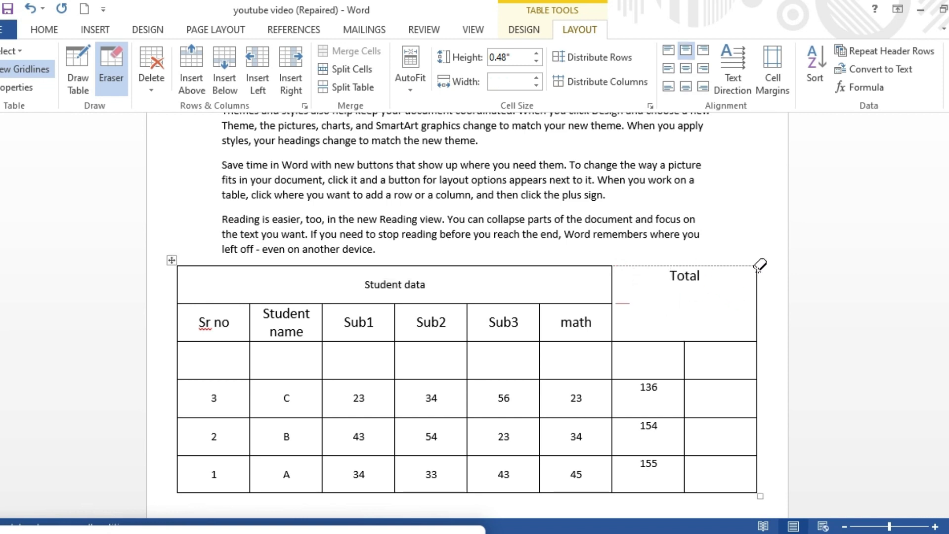
pyautogui.moveTo(757, 267); pyautogui.dragTo(765, 305)
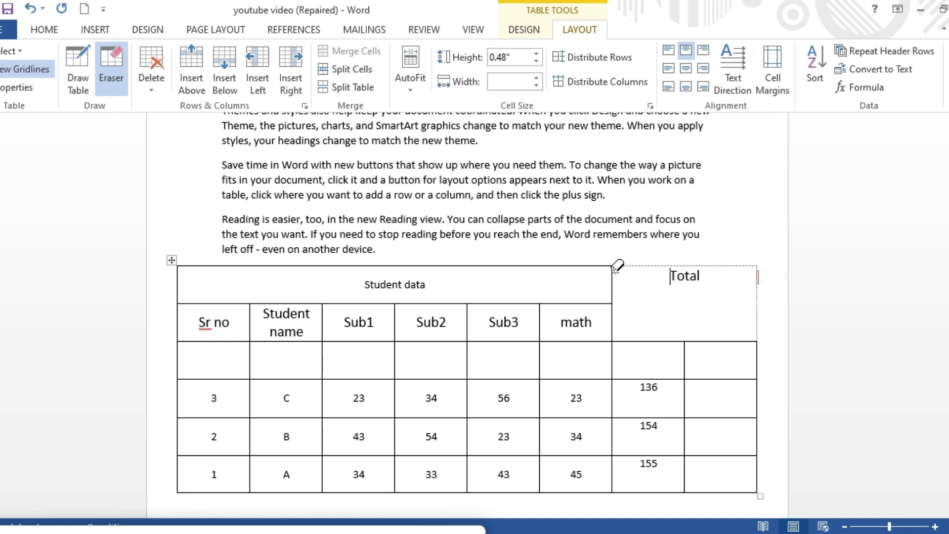
pyautogui.moveTo(614, 268); pyautogui.dragTo(614, 320)
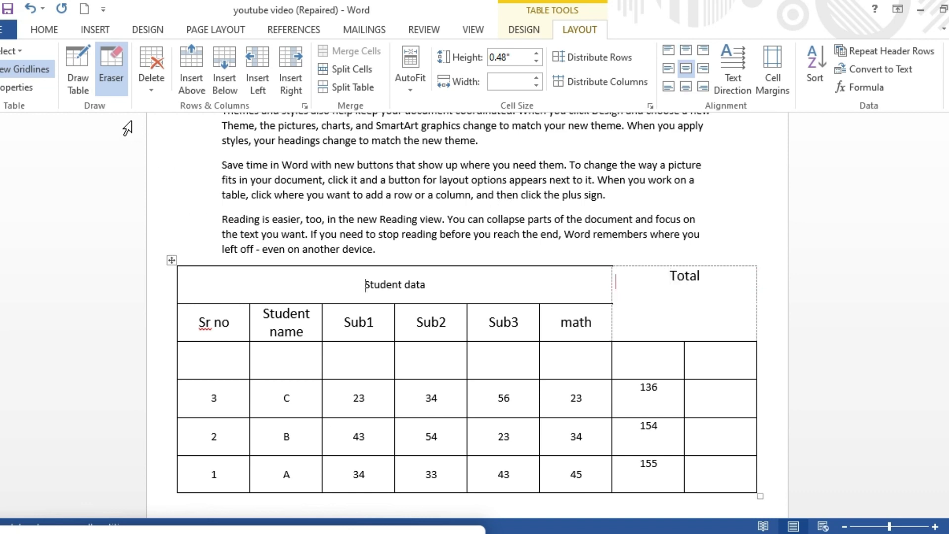
pyautogui.click(120, 64)
pyautogui.click(116, 64)
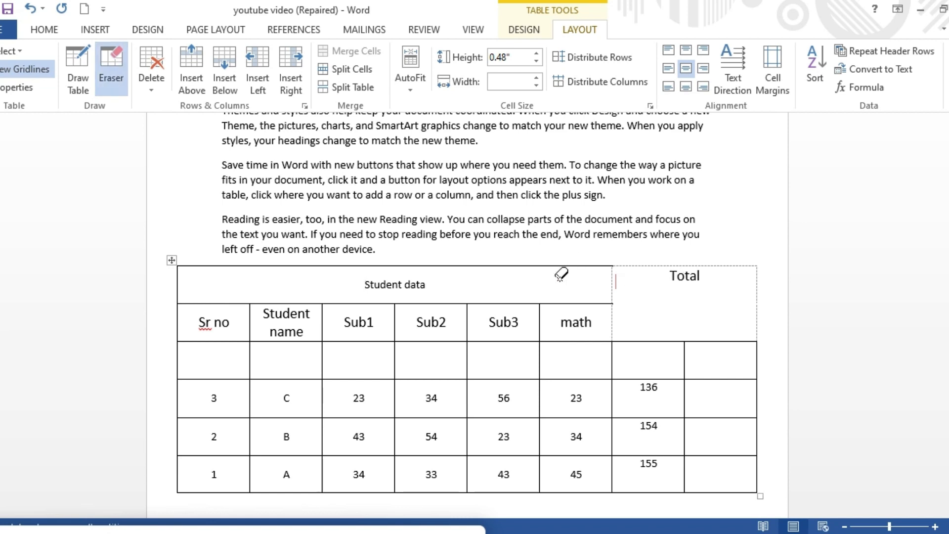
pyautogui.click(105, 64)
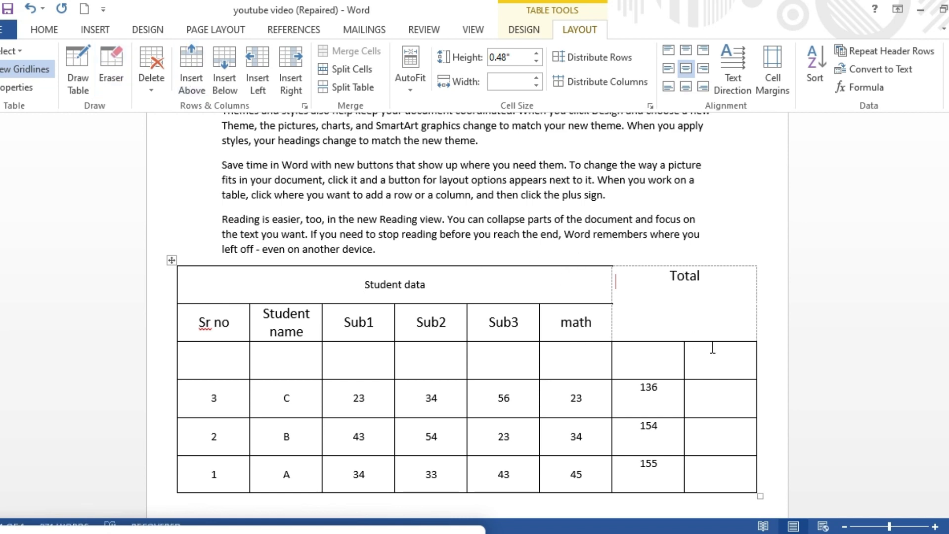
# - Draw borders around the merged Total cell and a line above it with Draw Table, and undo the last lines drawn
pyautogui.click(678, 311)
pyautogui.click(688, 352)
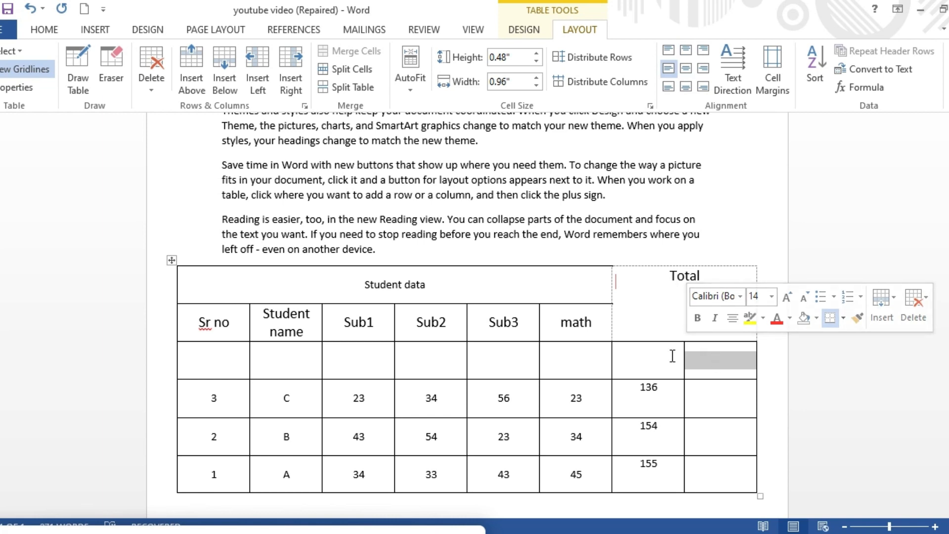
pyautogui.click(663, 357)
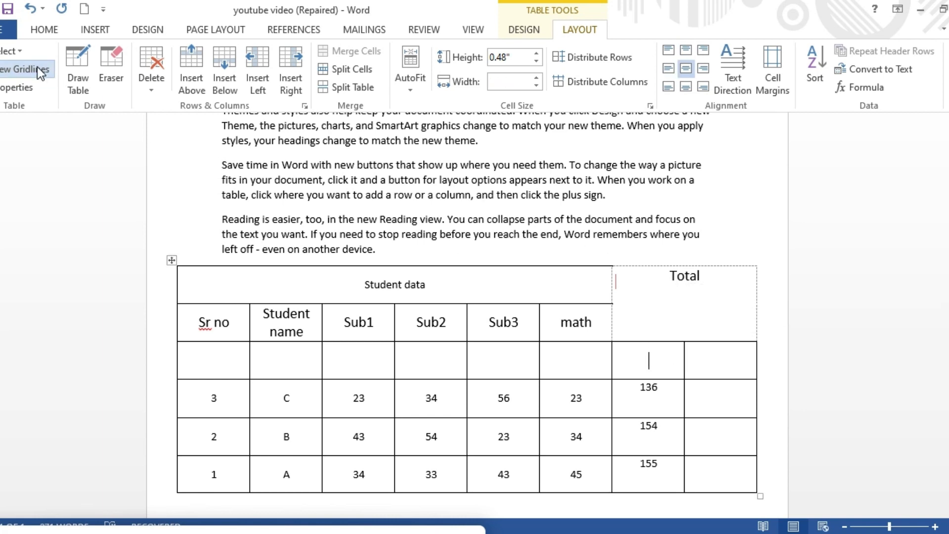
pyautogui.click(79, 72)
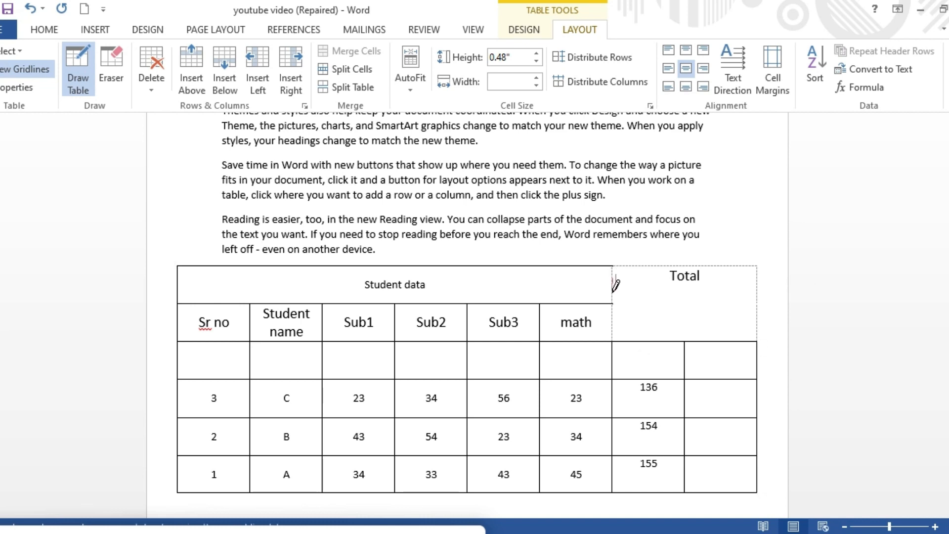
pyautogui.moveTo(616, 284); pyautogui.dragTo(614, 341)
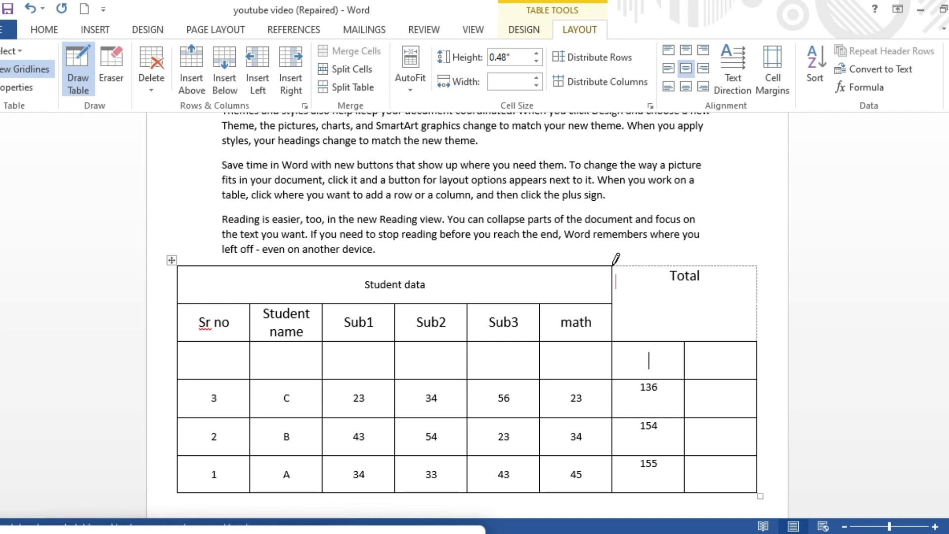
pyautogui.moveTo(616, 258)
pyautogui.mouseDown()
pyautogui.moveTo(758, 257)
pyautogui.moveTo(758, 356)
pyautogui.mouseUp()
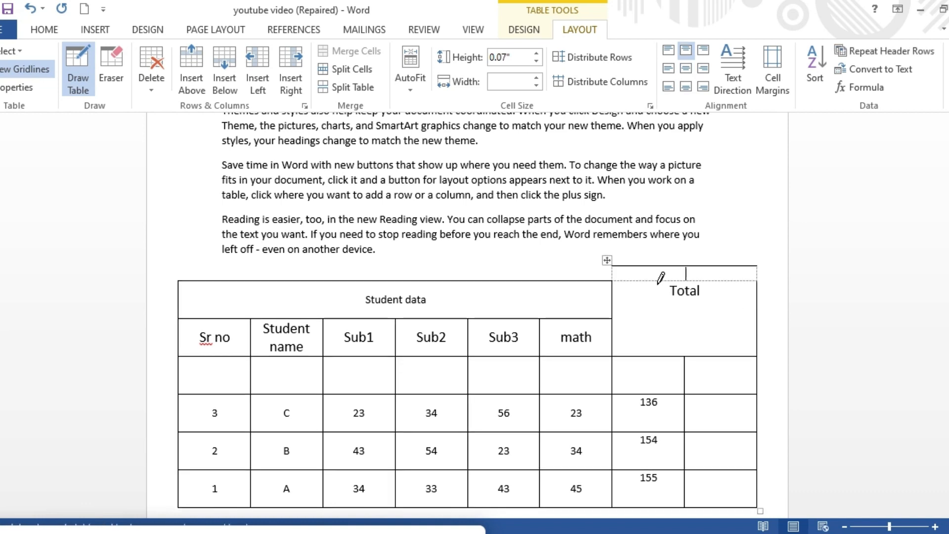
pyautogui.moveTo(615, 281); pyautogui.dragTo(717, 281)
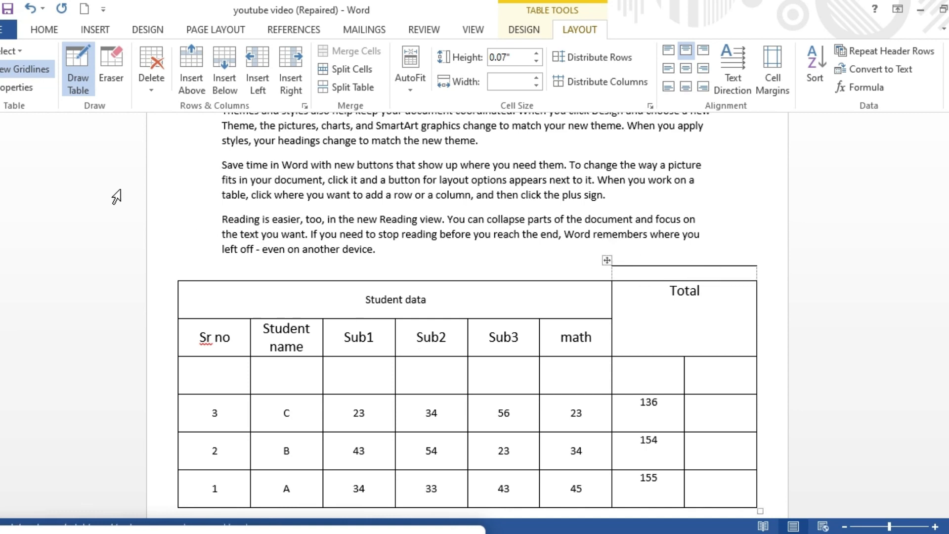
pyautogui.click(79, 83)
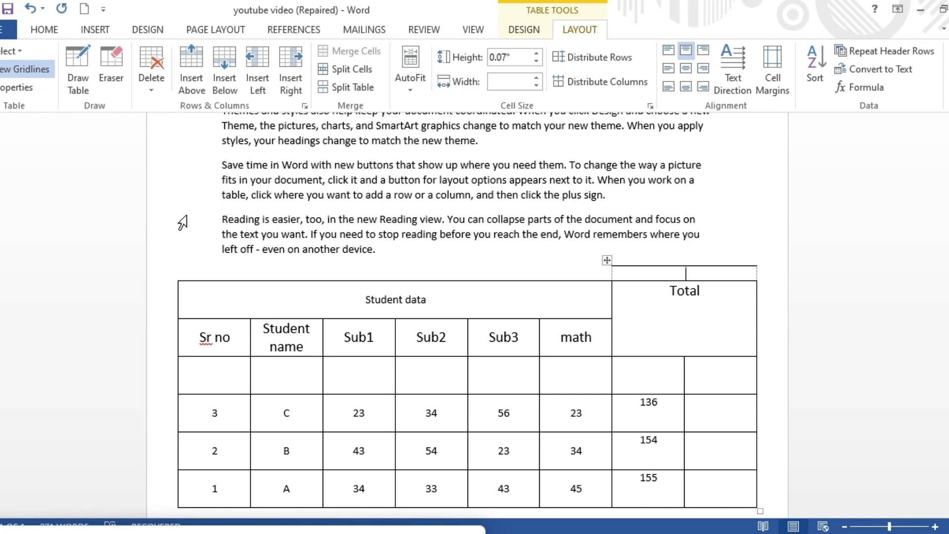
pyautogui.hotkey('ctrl', 'z')
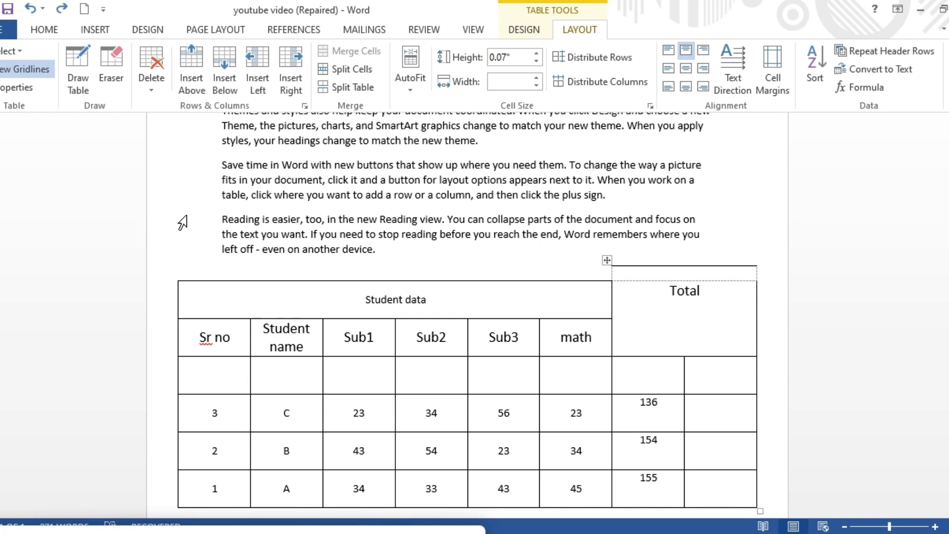
pyautogui.hotkey('ctrl', 'z')
# - Use the Select commands to select the thin cell above Total, the Sub3 cell, and the Sub3 column
pyautogui.click(22, 52)
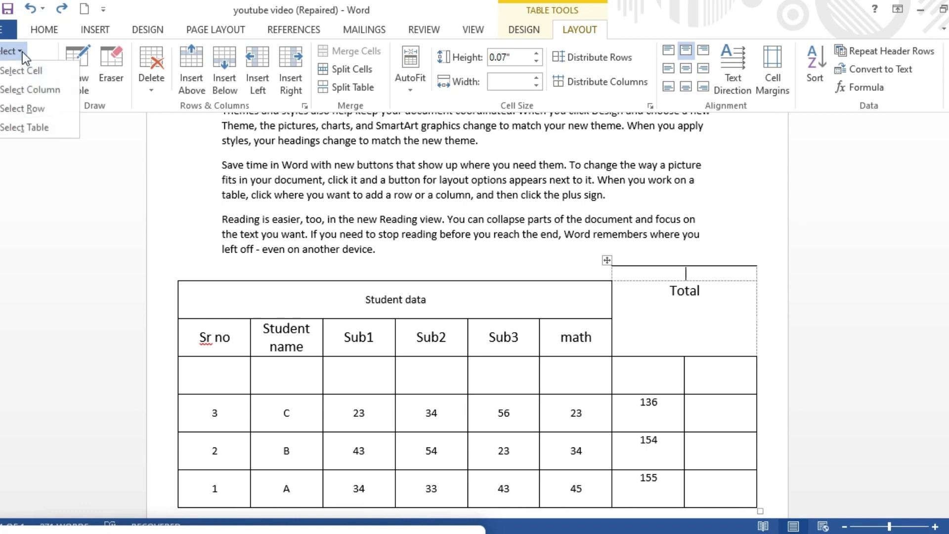
pyautogui.click(38, 76)
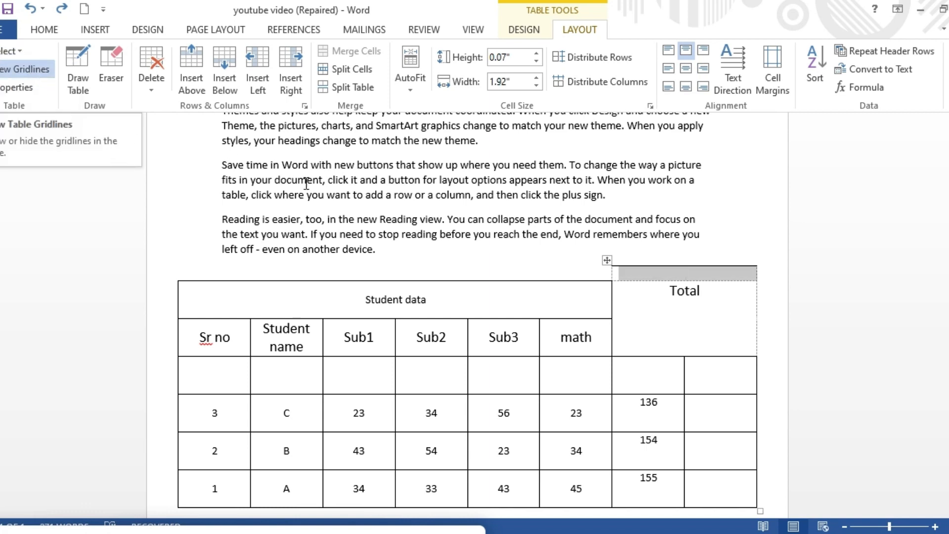
pyautogui.click(533, 323)
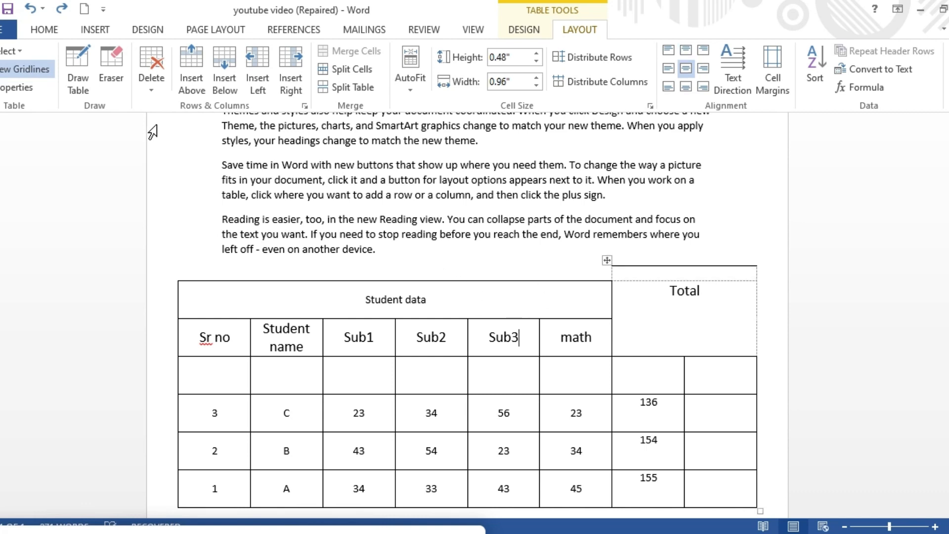
pyautogui.click(19, 52)
pyautogui.click(26, 71)
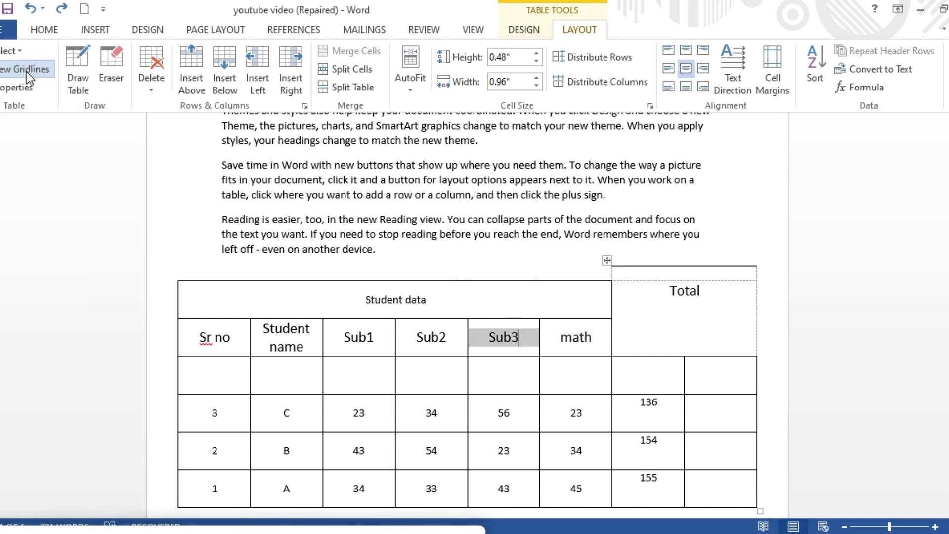
pyautogui.click(16, 50)
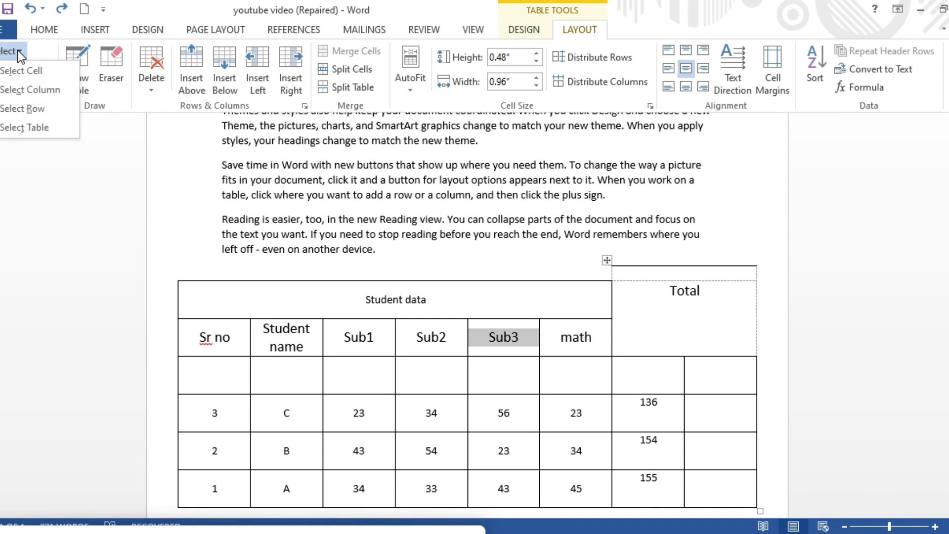
pyautogui.click(25, 96)
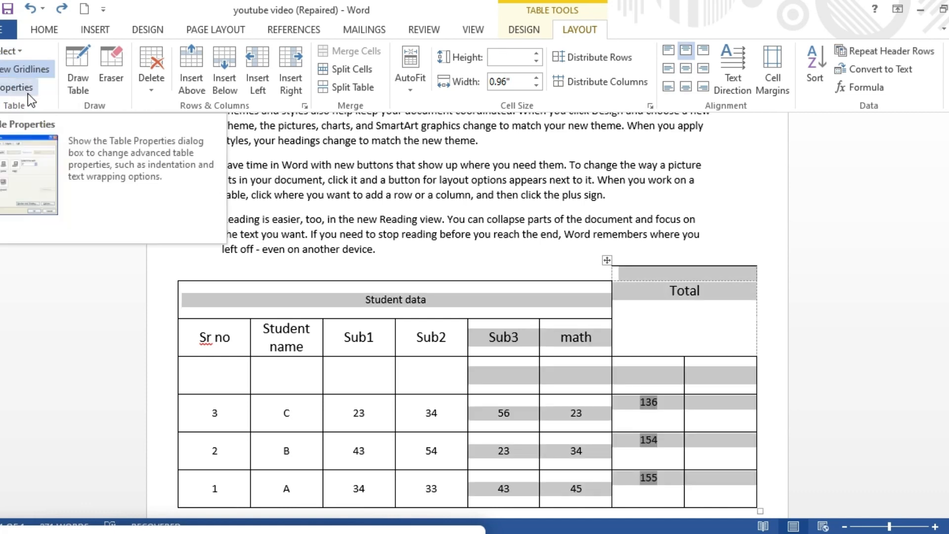
# - Select the entire table with the Select command, and return the cursor to the Student data title cell
pyautogui.click(18, 51)
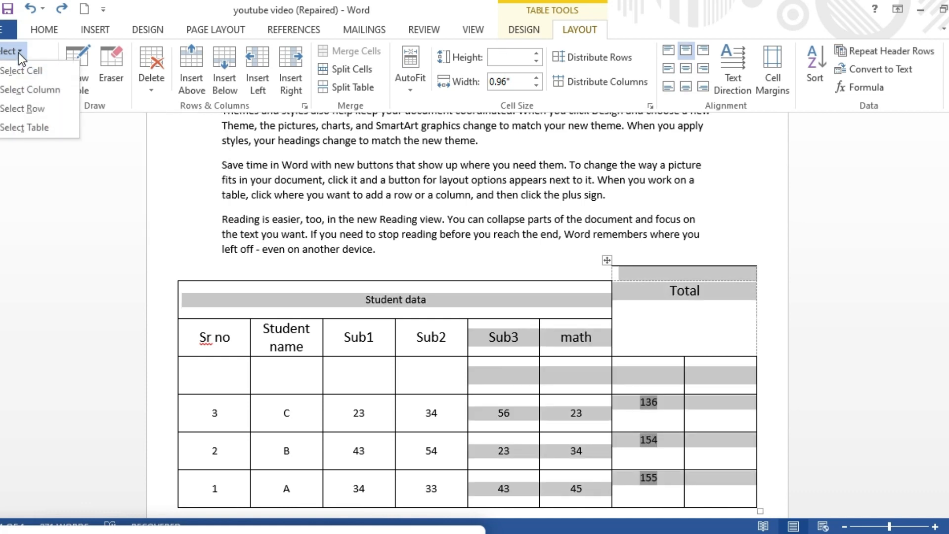
pyautogui.click(26, 124)
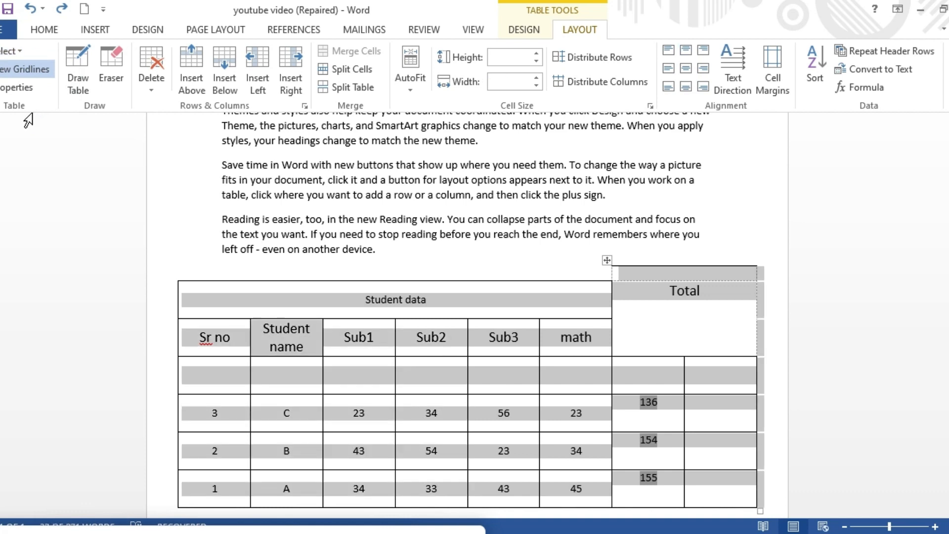
pyautogui.click(14, 51)
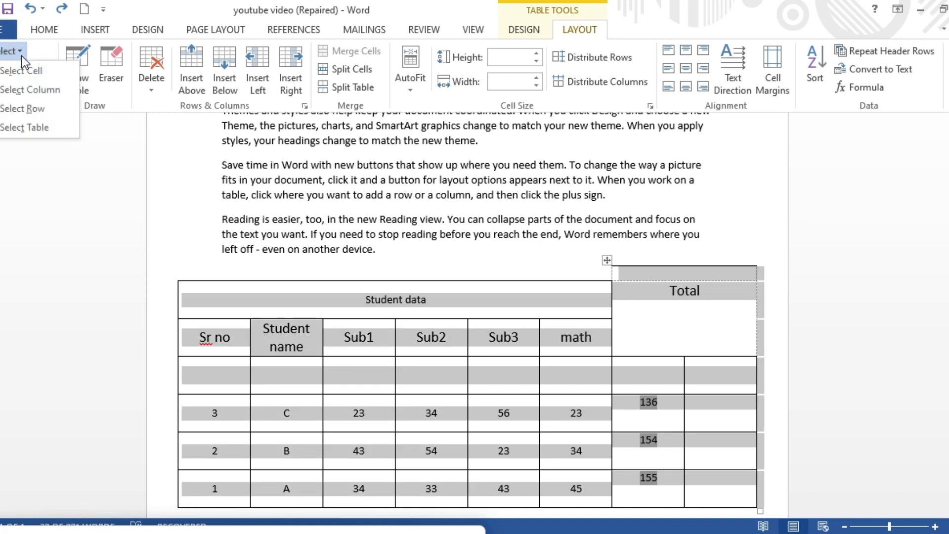
pyautogui.click(33, 129)
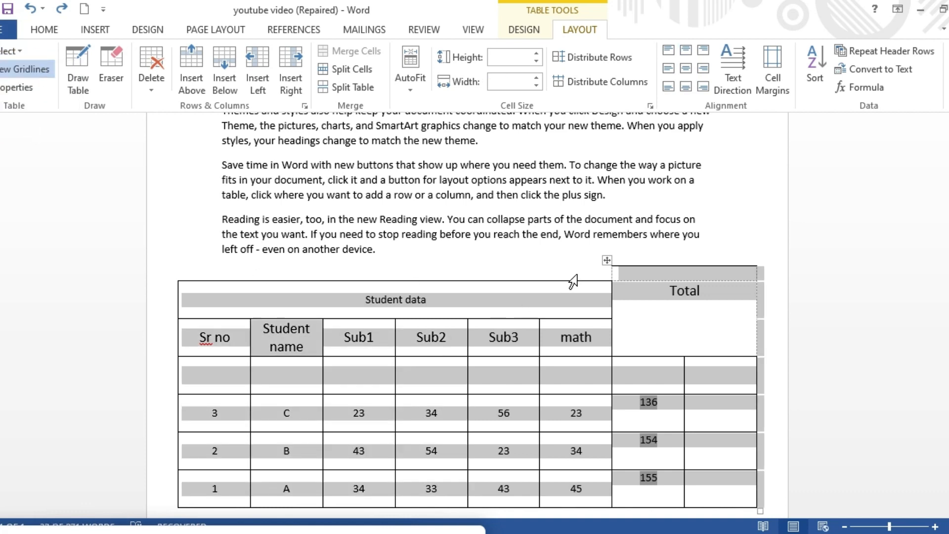
pyautogui.click(368, 531)
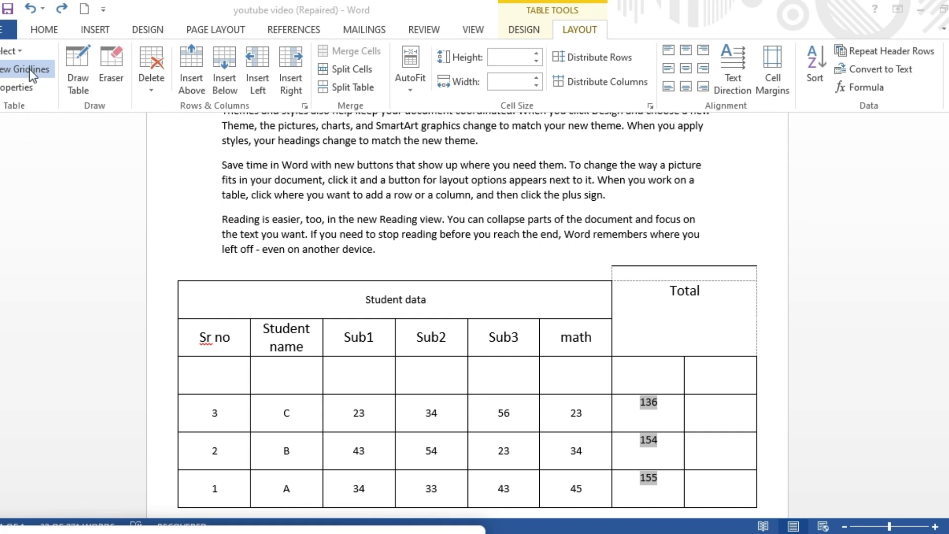
pyautogui.click(16, 88)
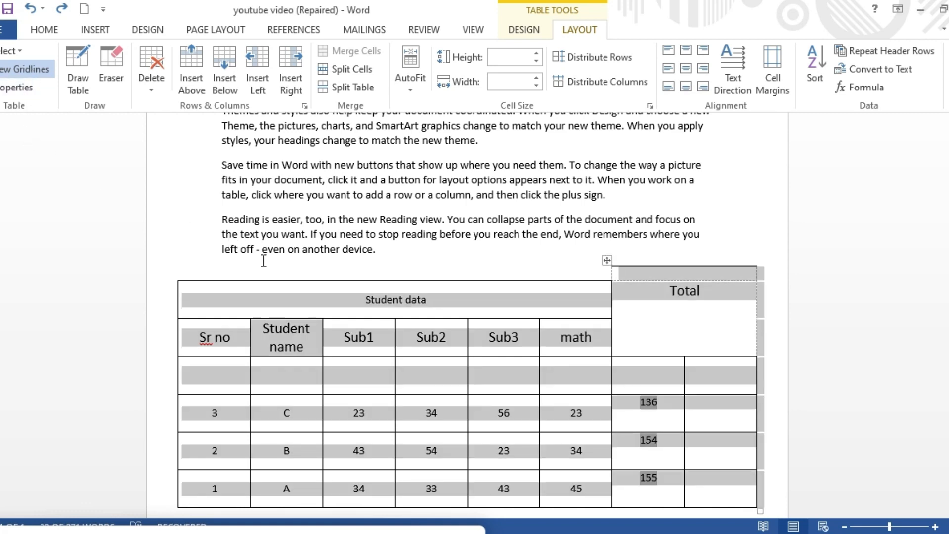
pyautogui.click(204, 288)
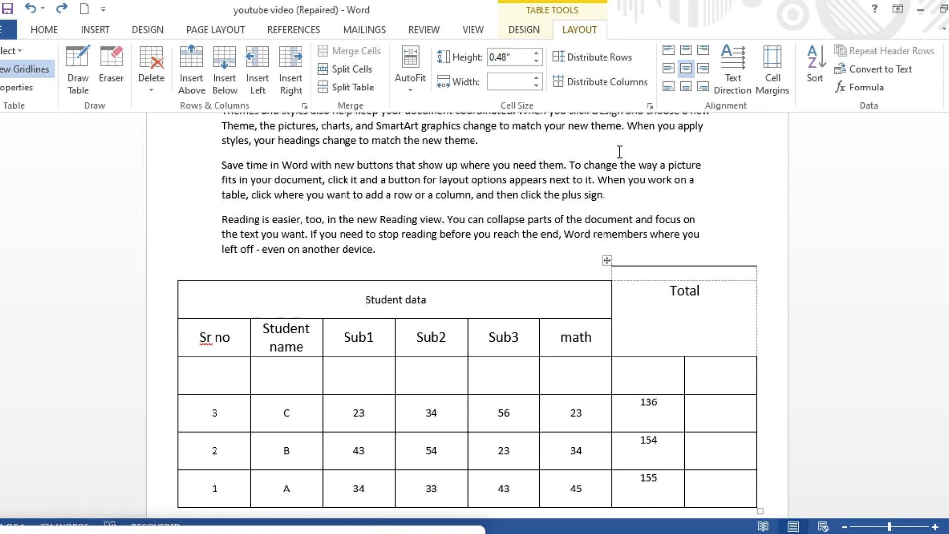
# - Undo the drawn lines and the border erasures until Total is back in its own header cell
pyautogui.click(528, 29)
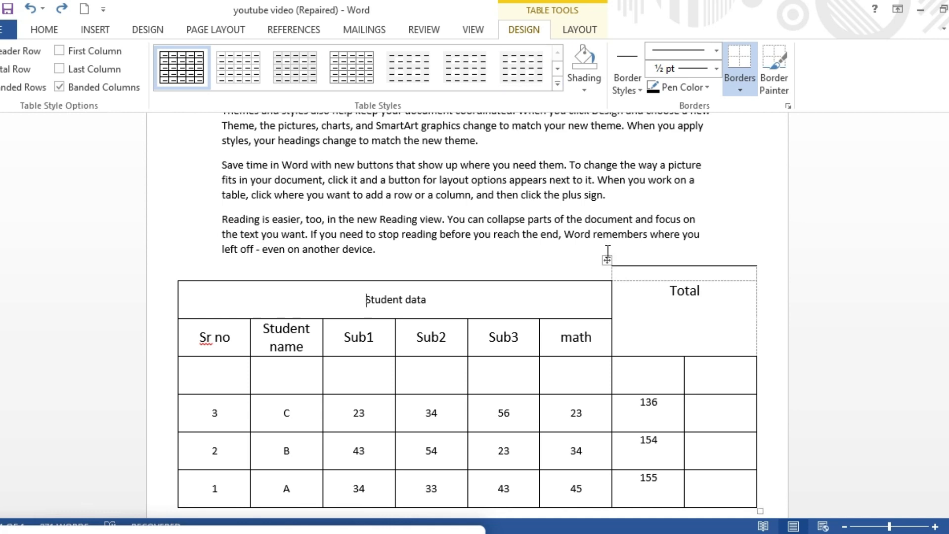
pyautogui.moveTo(606, 260); pyautogui.dragTo(656, 334)
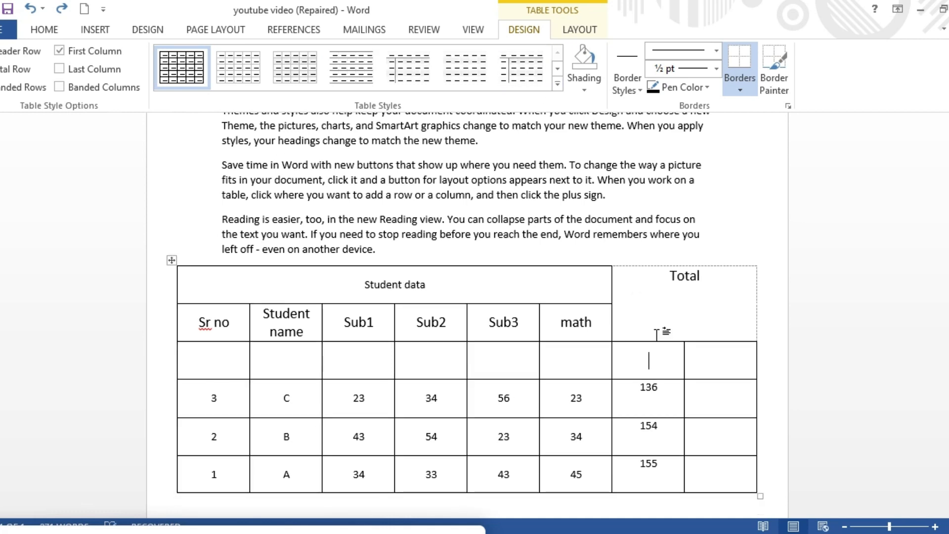
pyautogui.click(656, 333)
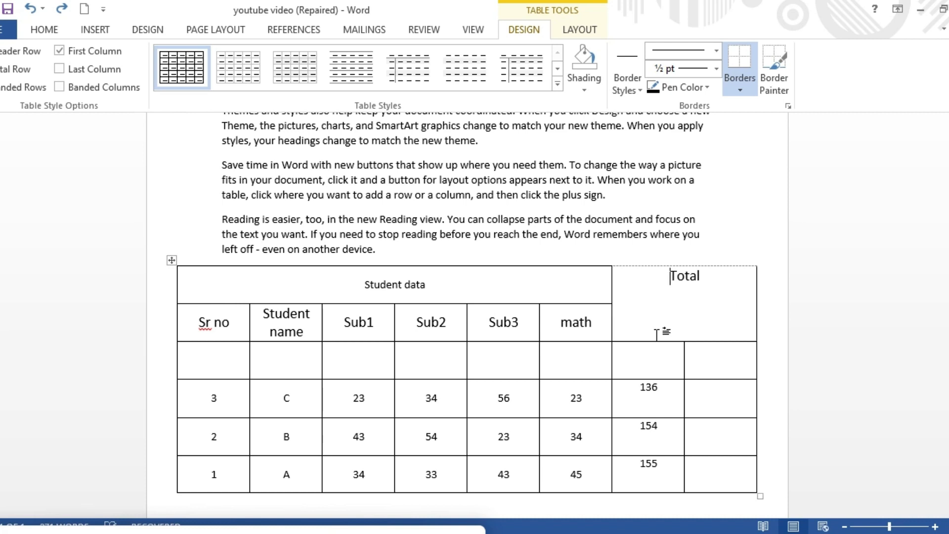
pyautogui.hotkey('ctrl', 'z')
pyautogui.hotkey('ctrl', 'z')
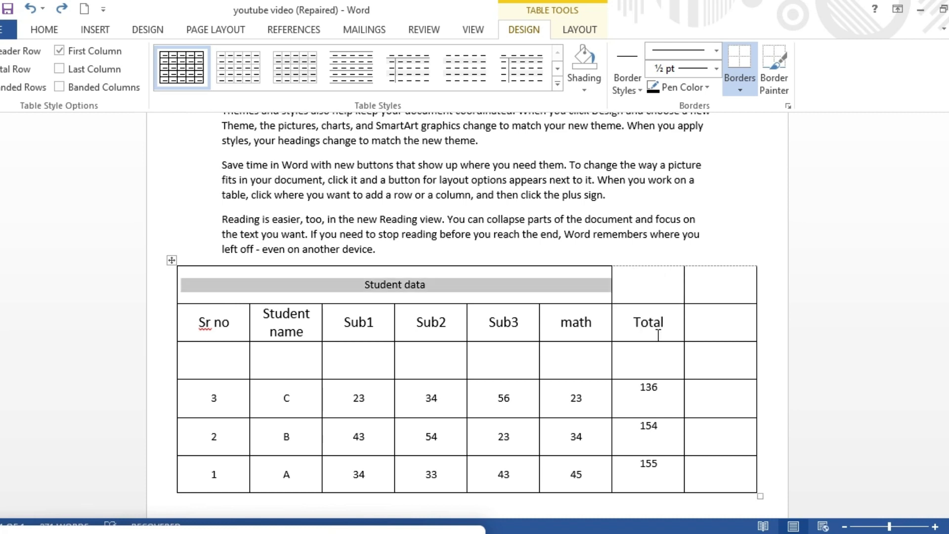
pyautogui.click(598, 302)
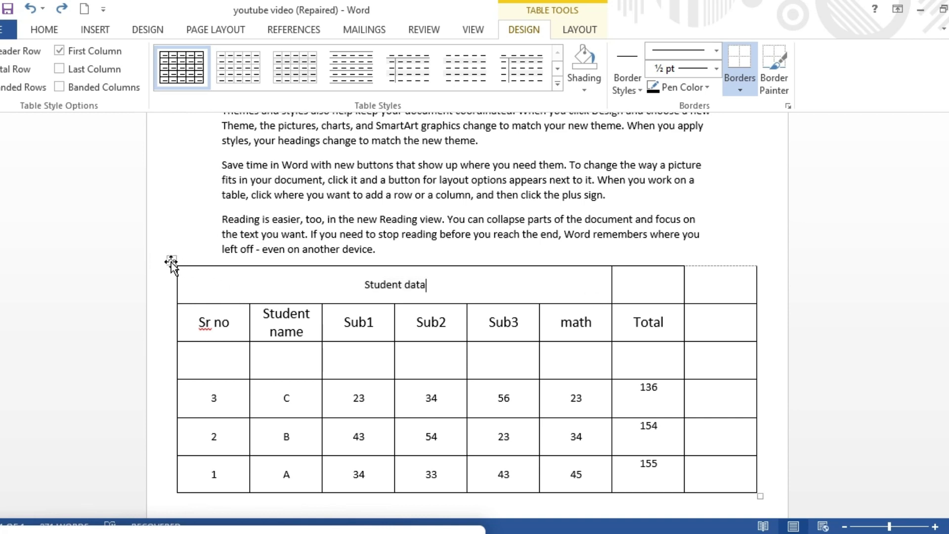
# - Apply the gold grid table style with a solid header row to the entire table, and undo it
pyautogui.click(171, 260)
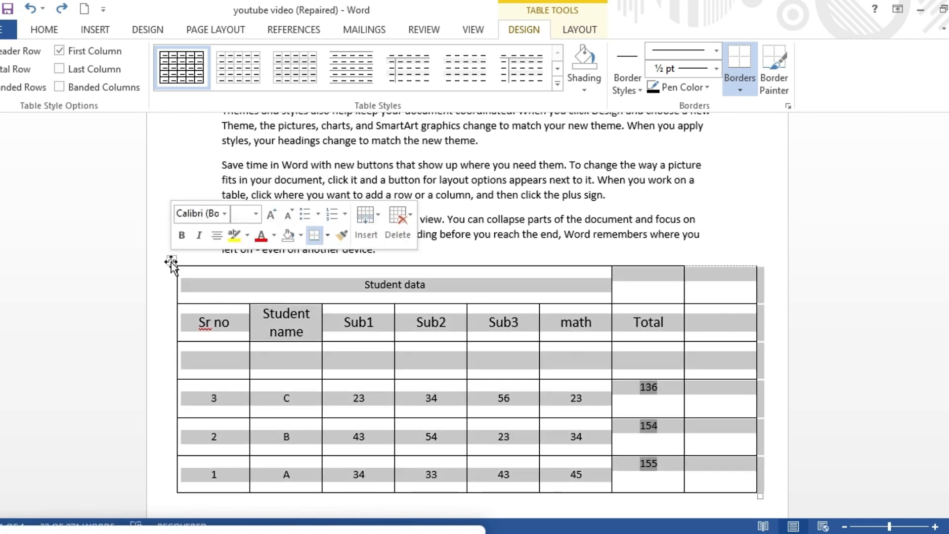
pyautogui.click(557, 83)
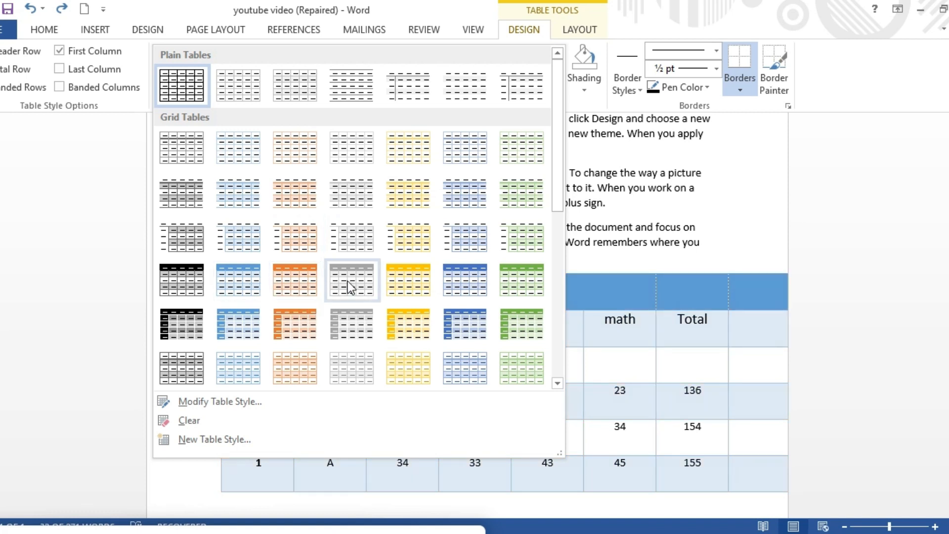
pyautogui.press('Escape')
pyautogui.hotkey('ctrl', 'y')
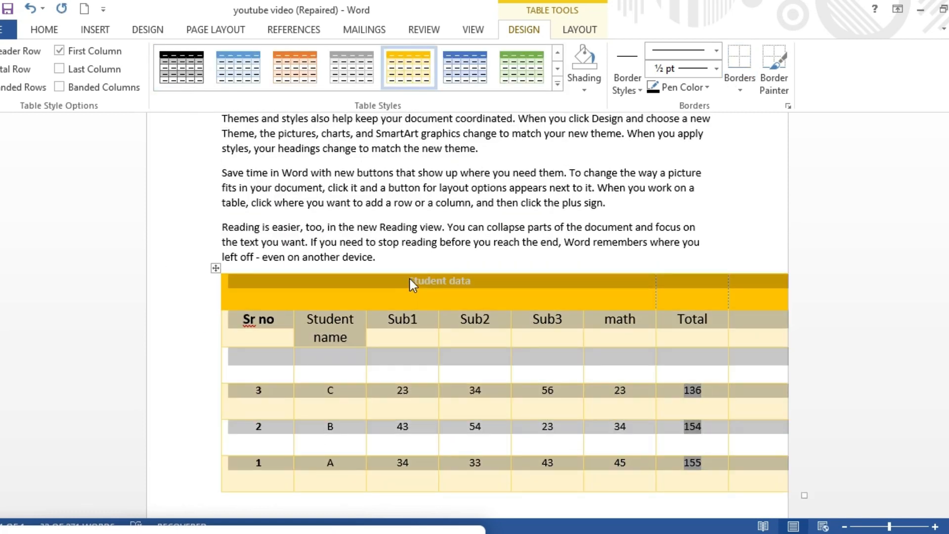
pyautogui.click(754, 329)
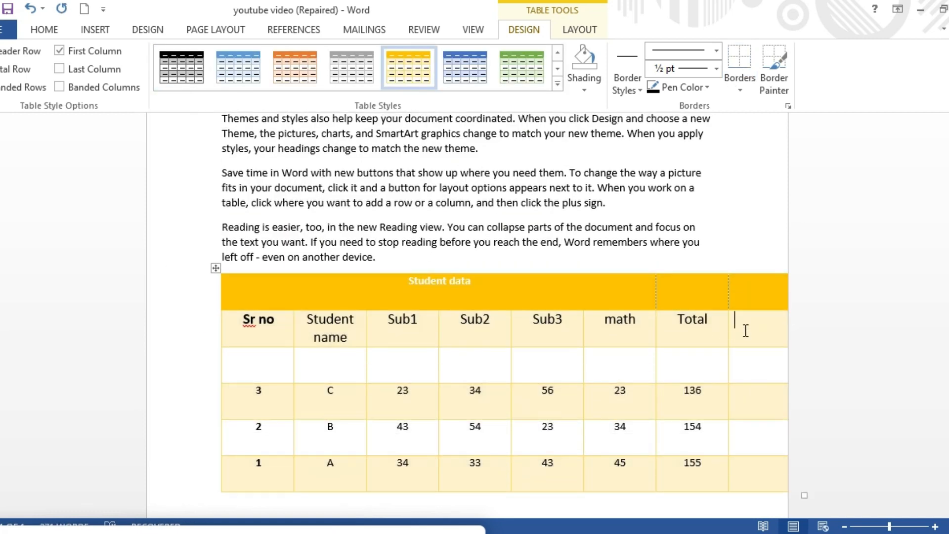
pyautogui.hotkey('ctrl', 'z')
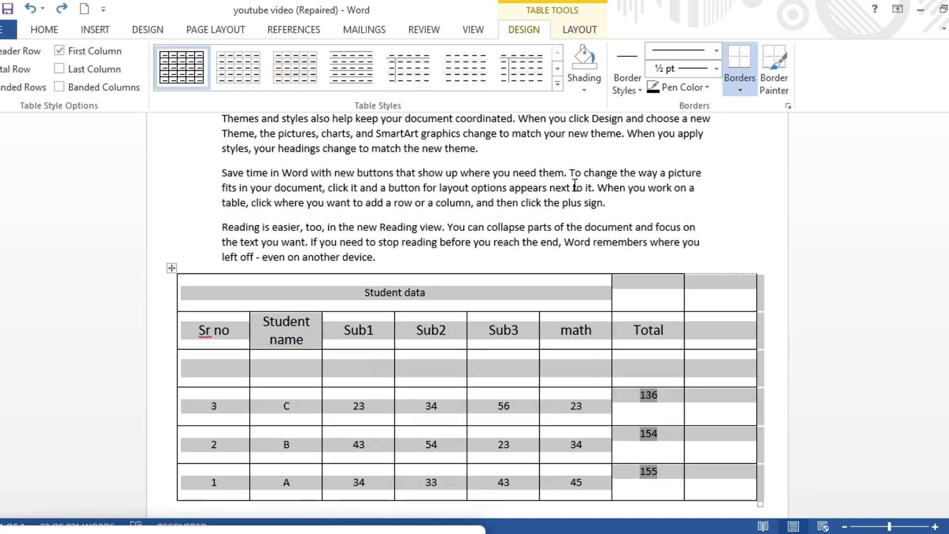
# - Shade the entire table light blue and apply No Border to it
pyautogui.click(585, 90)
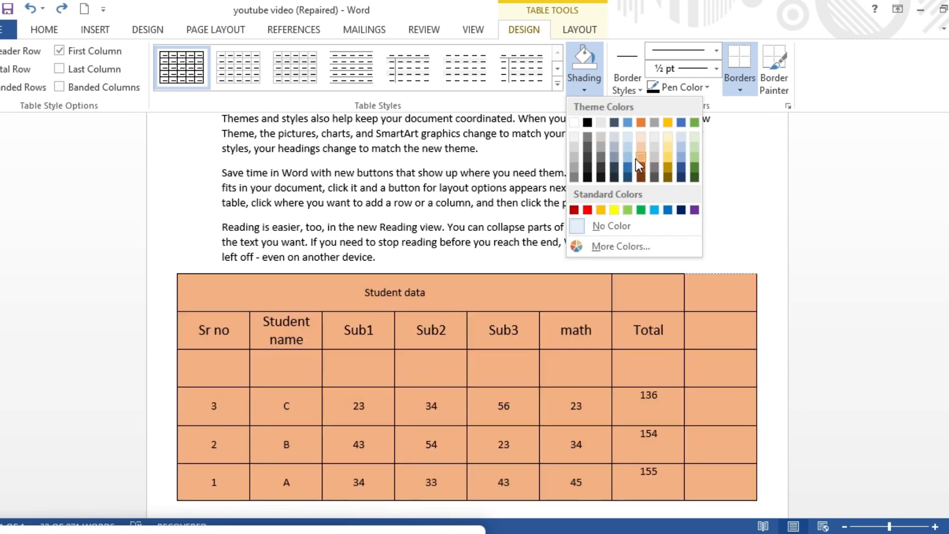
pyautogui.click(634, 157)
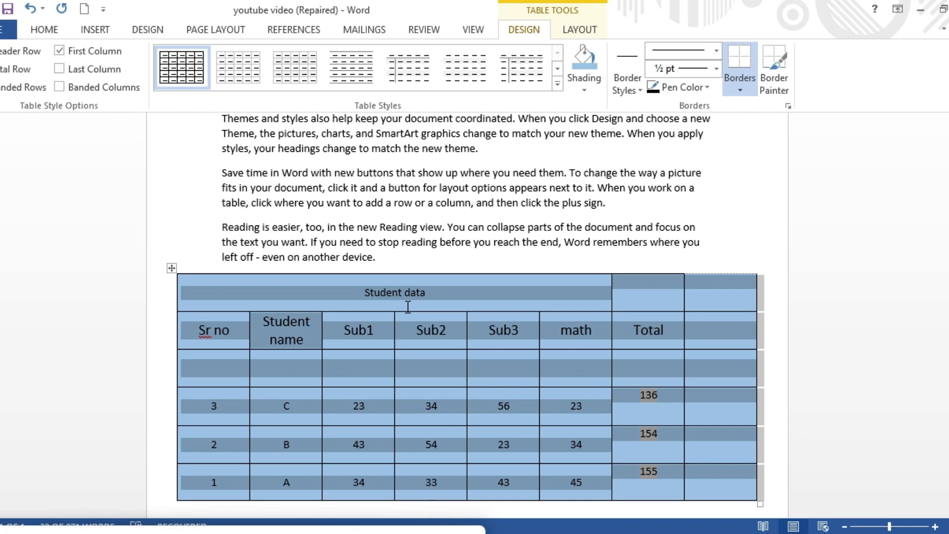
pyautogui.click(740, 91)
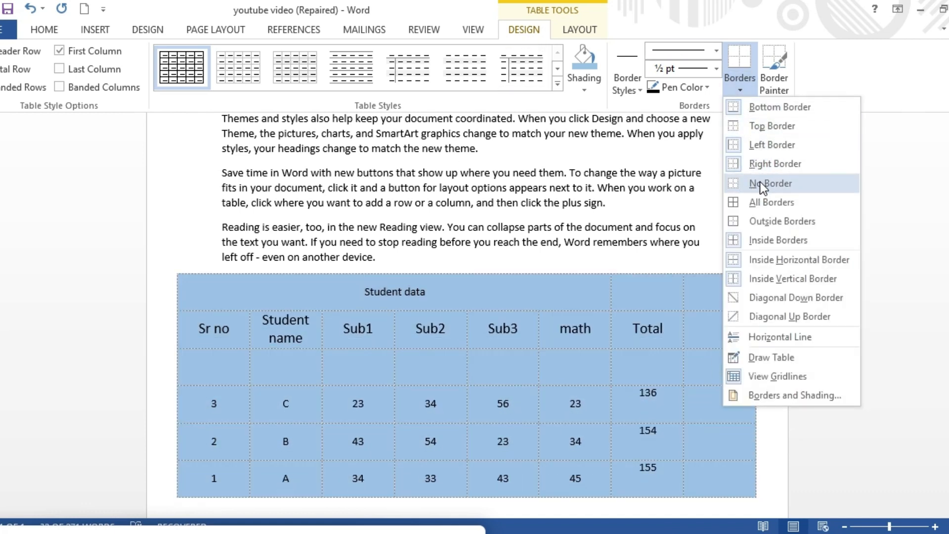
pyautogui.click(760, 182)
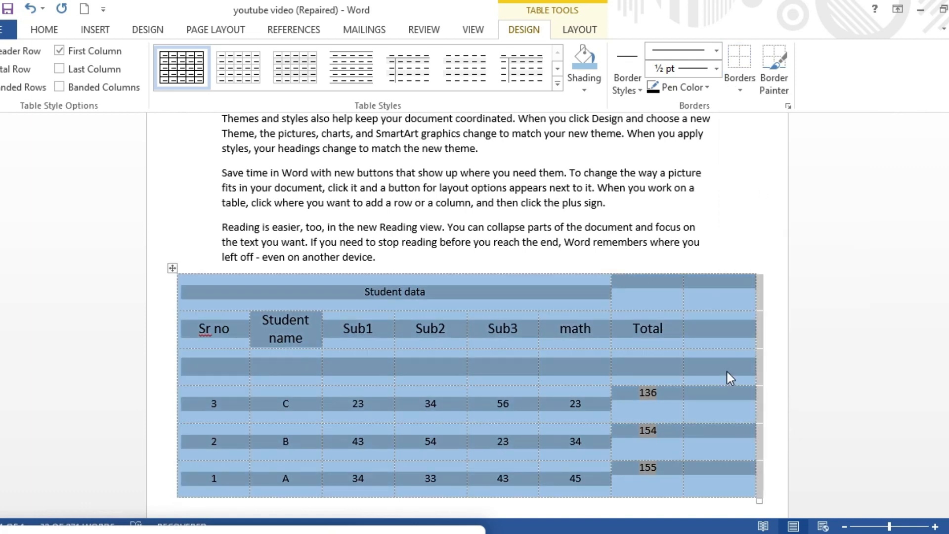
pyautogui.click(775, 359)
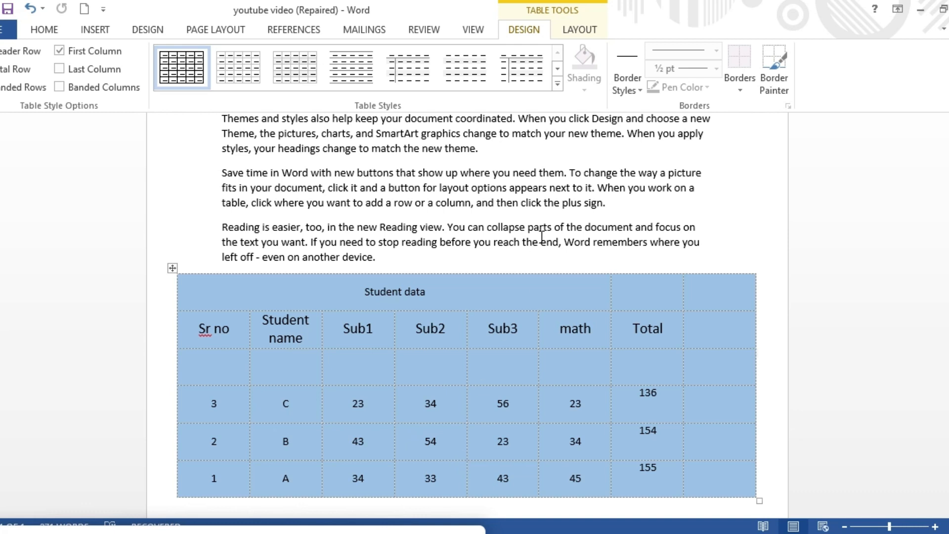
# - Select the entire table and apply All Borders
pyautogui.click(172, 268)
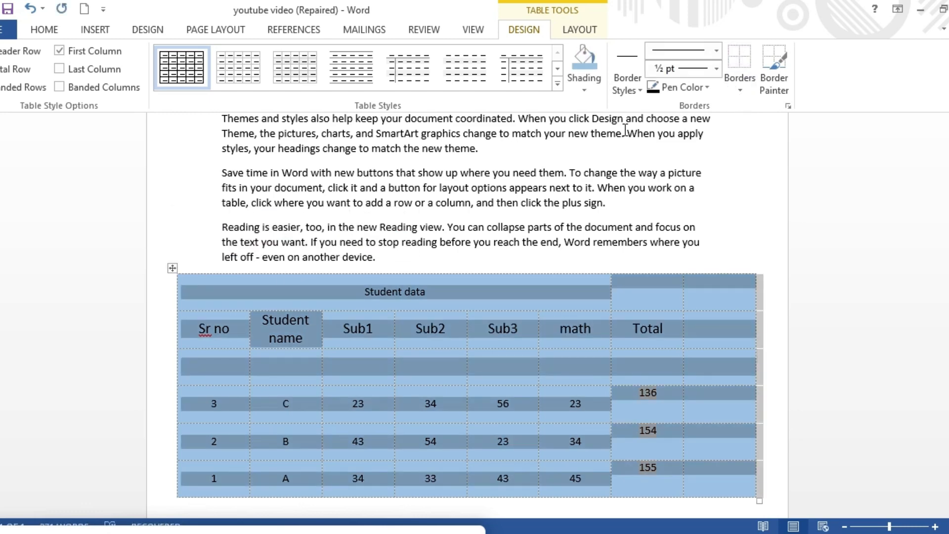
pyautogui.click(742, 90)
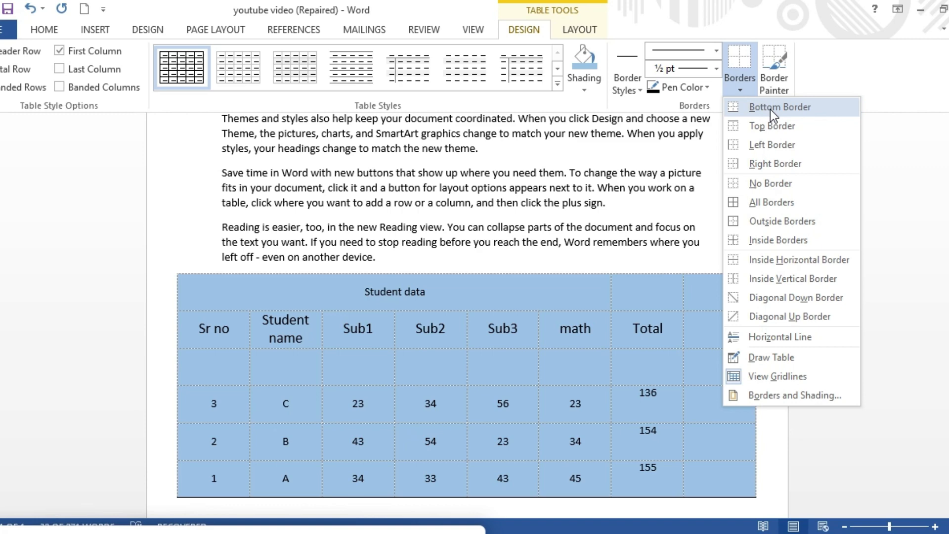
pyautogui.click(779, 207)
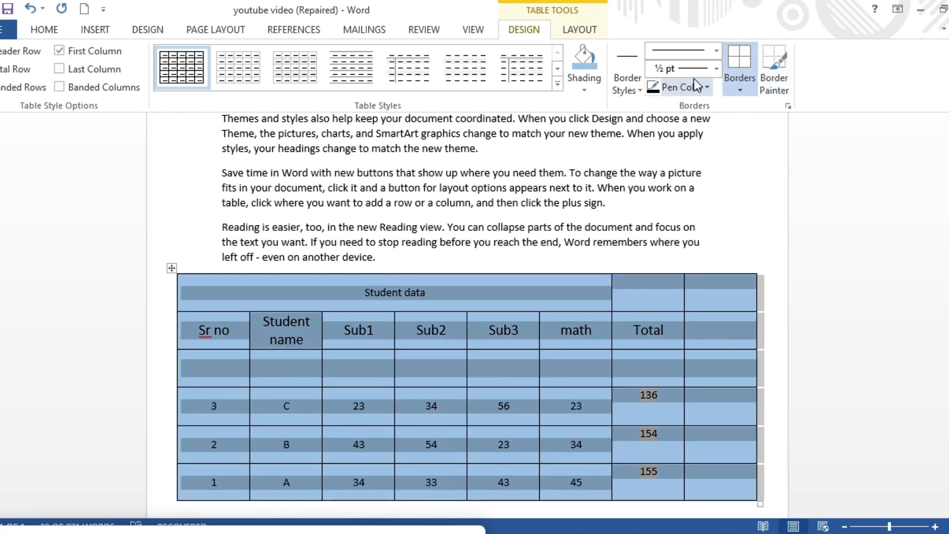
# - Set the border line to a thick-and-thin style with a 4½ pt weight, and activate the Border Painter
pyautogui.click(716, 50)
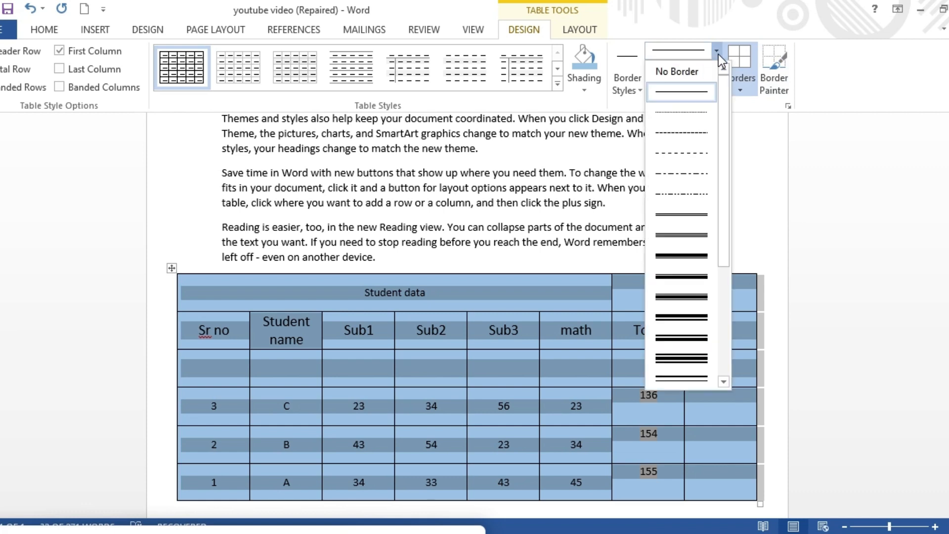
pyautogui.click(695, 262)
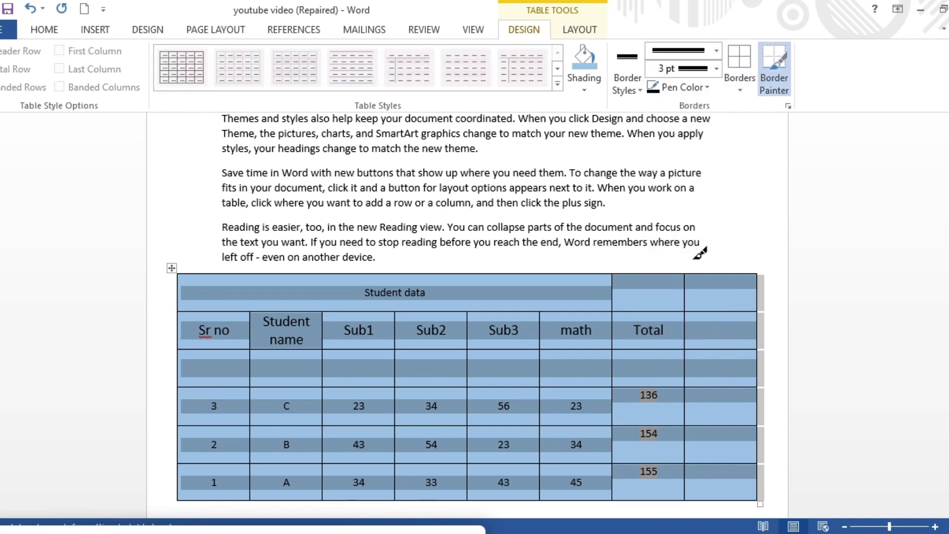
pyautogui.click(716, 68)
pyautogui.click(696, 151)
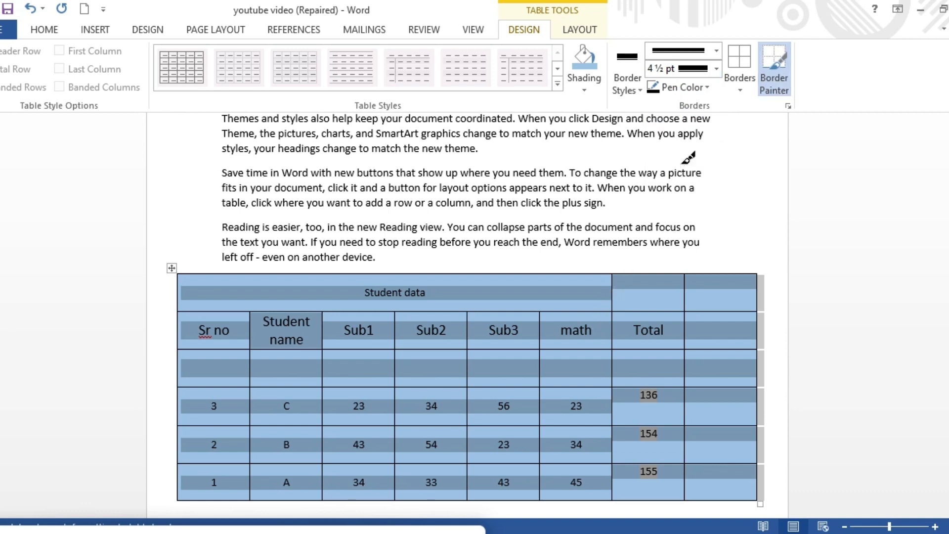
pyautogui.click(774, 85)
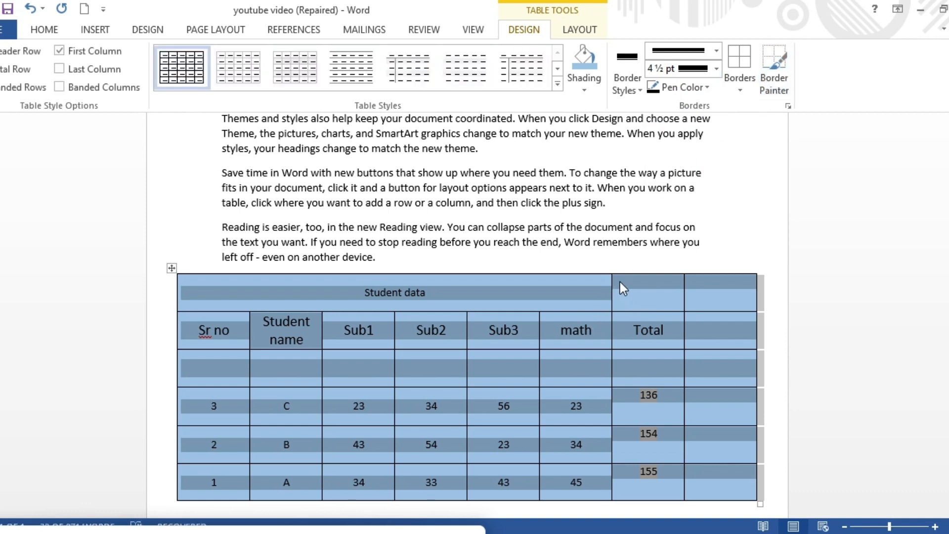
pyautogui.click(774, 81)
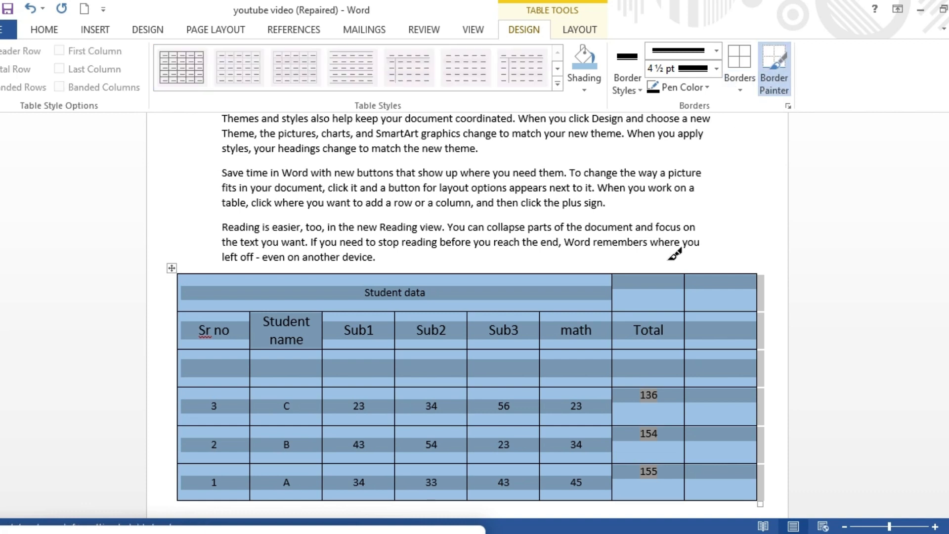
# - Paint the 4½ pt border down the vertical lines between the columns, from Sr no through the empty last column
pyautogui.moveTo(614, 271); pyautogui.dragTo(624, 483)
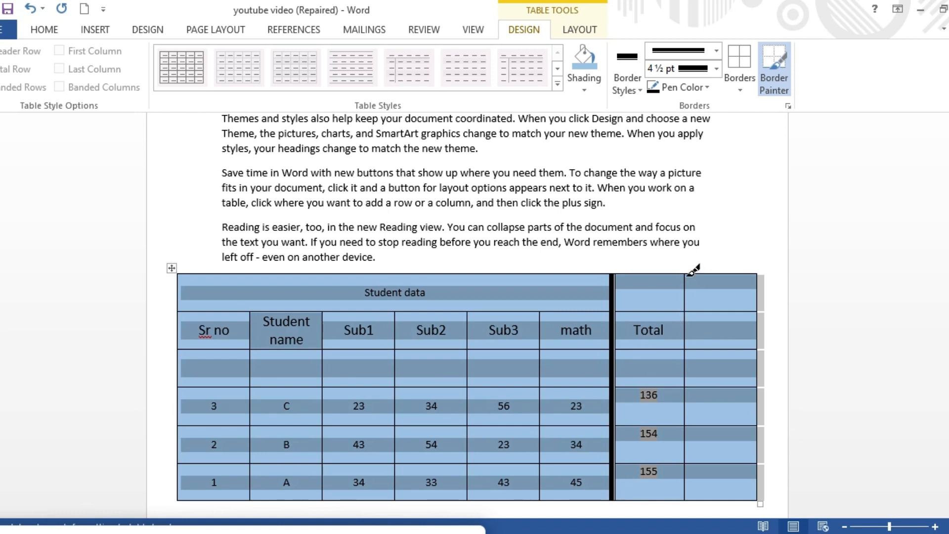
pyautogui.moveTo(691, 300); pyautogui.dragTo(690, 486)
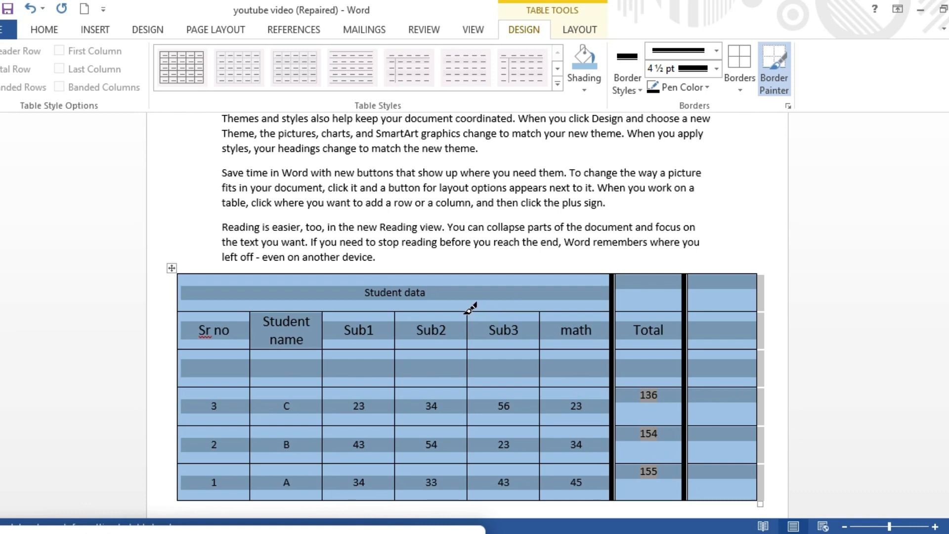
pyautogui.moveTo(472, 304); pyautogui.dragTo(467, 502)
pyautogui.moveTo(539, 312); pyautogui.dragTo(542, 498)
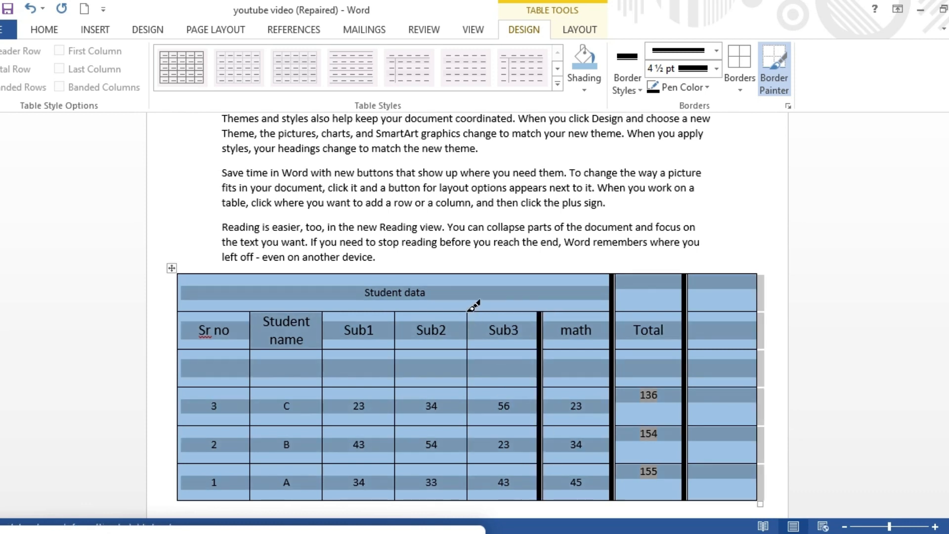
pyautogui.moveTo(467, 312); pyautogui.dragTo(471, 491)
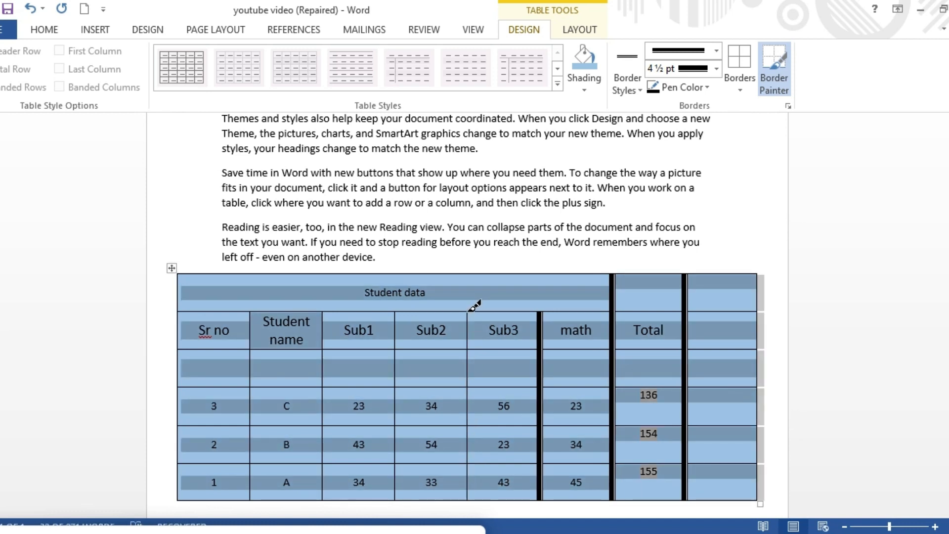
pyautogui.moveTo(473, 309); pyautogui.dragTo(479, 486)
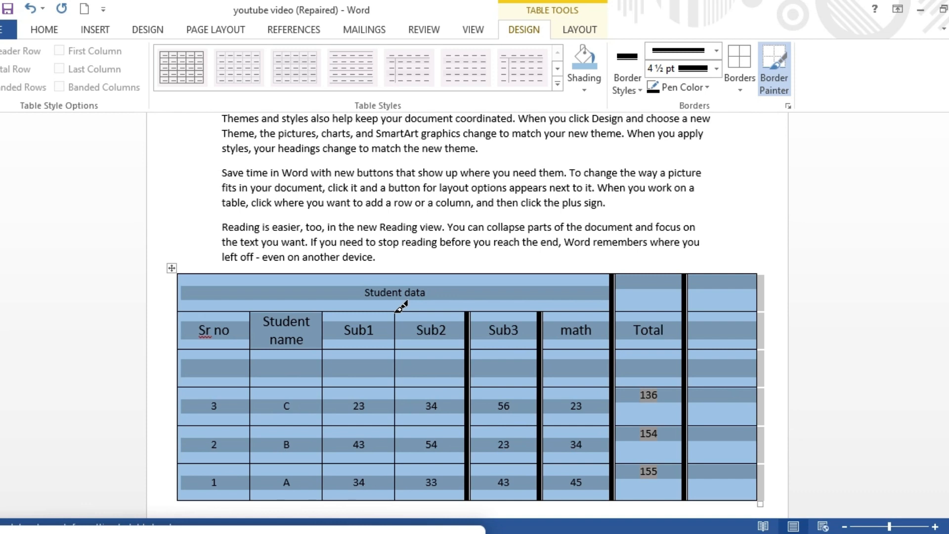
pyautogui.moveTo(397, 311); pyautogui.dragTo(397, 499)
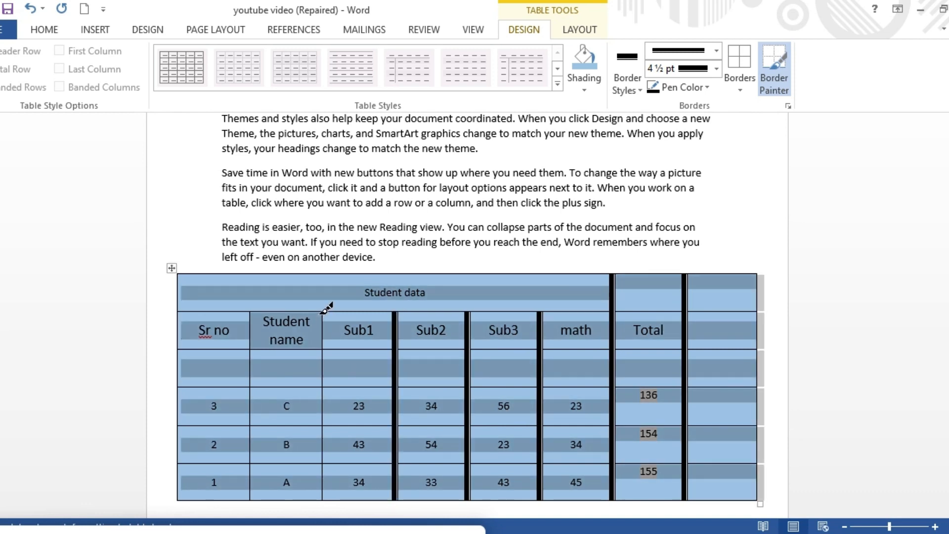
pyautogui.moveTo(324, 311); pyautogui.dragTo(324, 497)
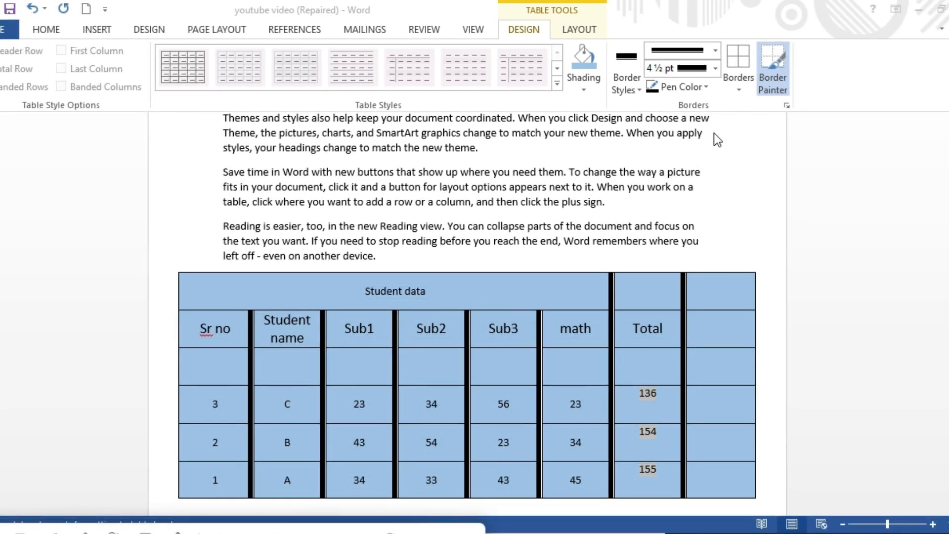
# - Paint the 4½ pt border along the table's left, top and right edges and under the Student data row
pyautogui.click(773, 82)
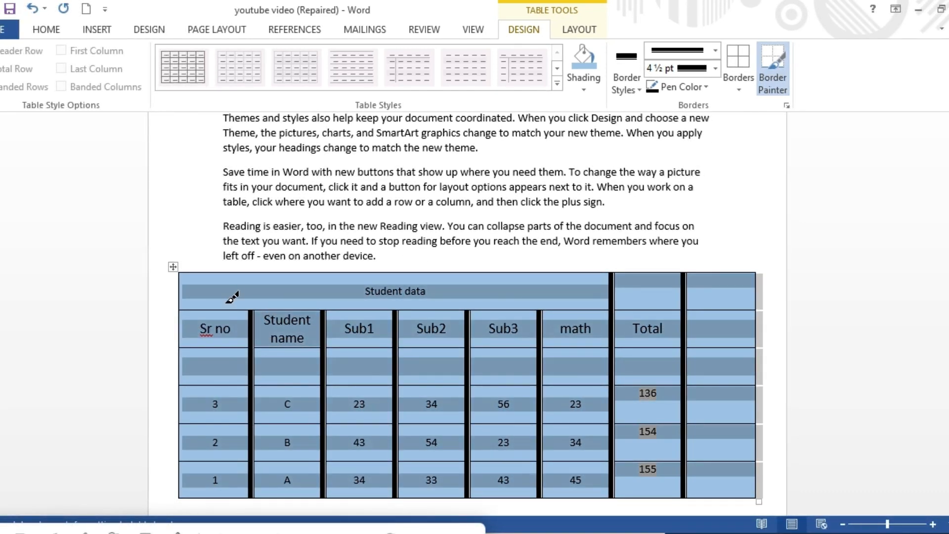
pyautogui.moveTo(186, 303); pyautogui.dragTo(181, 484)
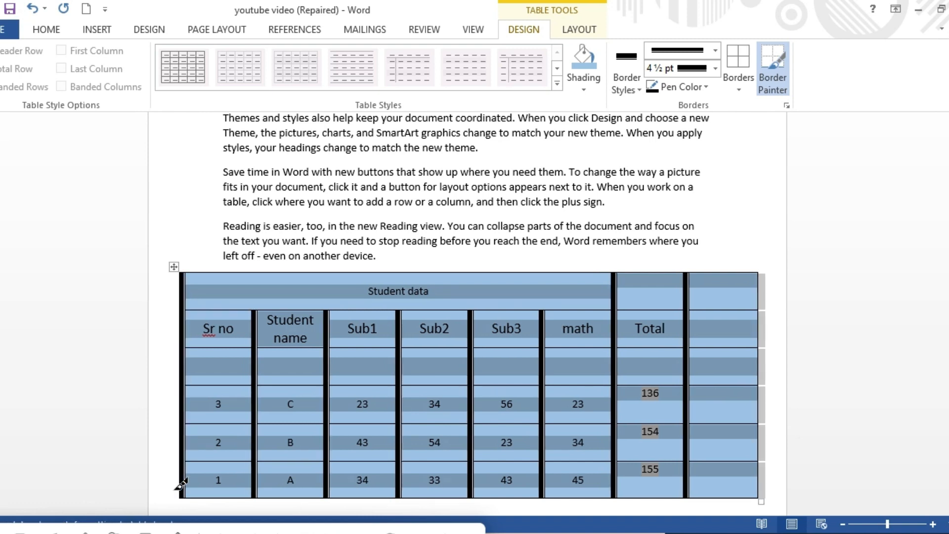
pyautogui.click(189, 271)
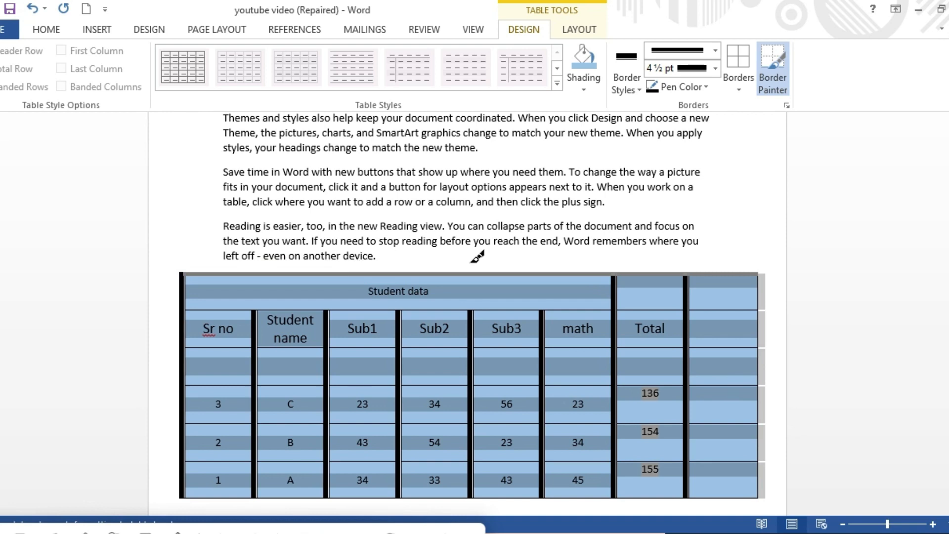
pyautogui.moveTo(630, 260); pyautogui.dragTo(629, 259)
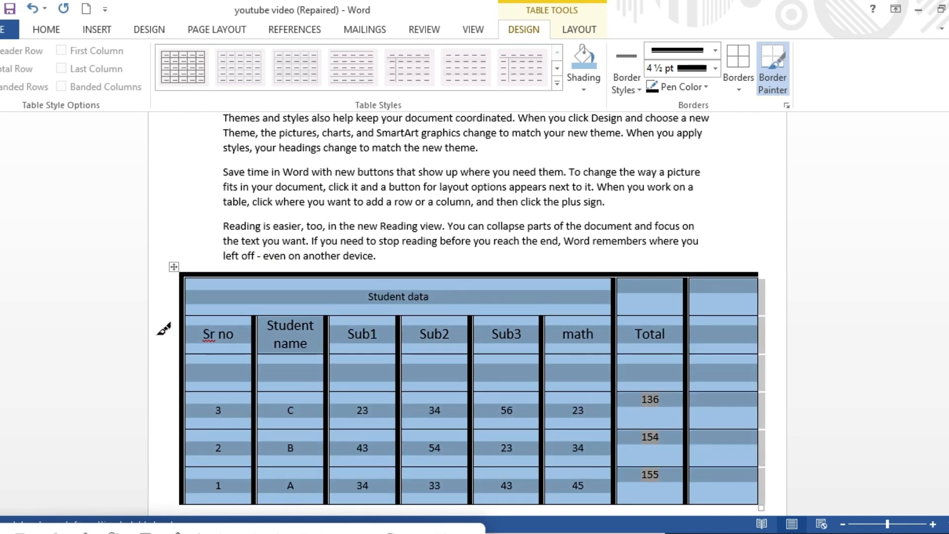
pyautogui.moveTo(198, 309)
pyautogui.mouseDown()
pyautogui.moveTo(452, 321)
pyautogui.moveTo(689, 292)
pyautogui.moveTo(758, 298)
pyautogui.moveTo(761, 493)
pyautogui.mouseUp()
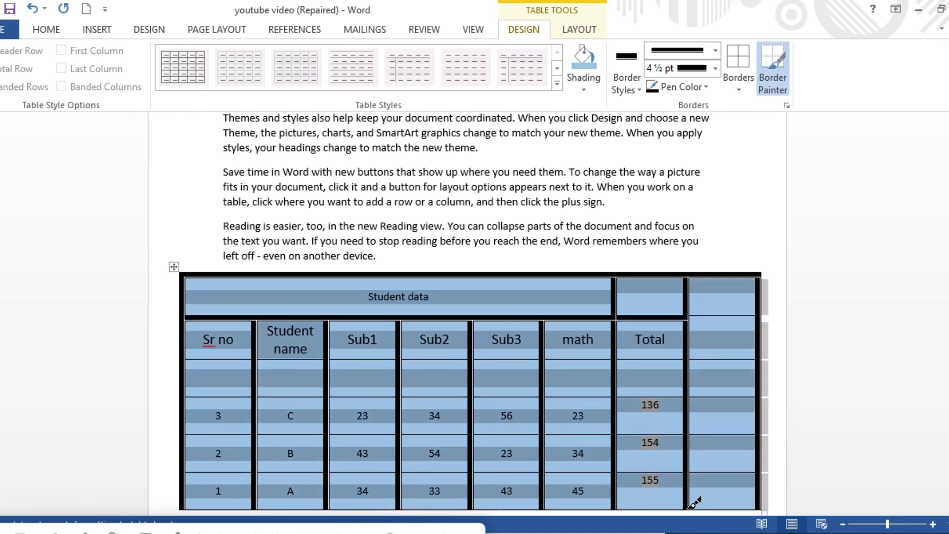
# - Paint the 4½ pt border along the bottom edge and the horizontal cell lines of the empty last column
pyautogui.moveTo(692, 502); pyautogui.dragTo(775, 489)
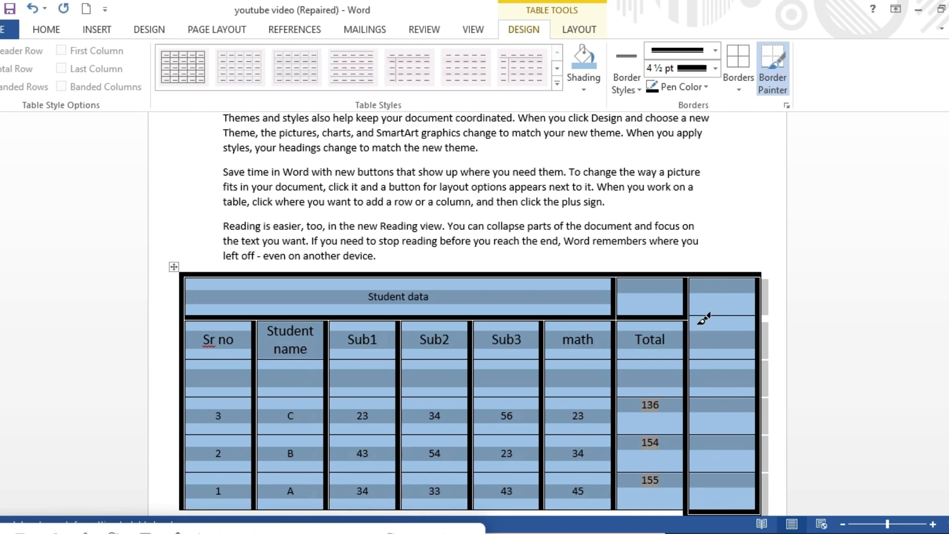
pyautogui.moveTo(693, 313); pyautogui.dragTo(751, 314)
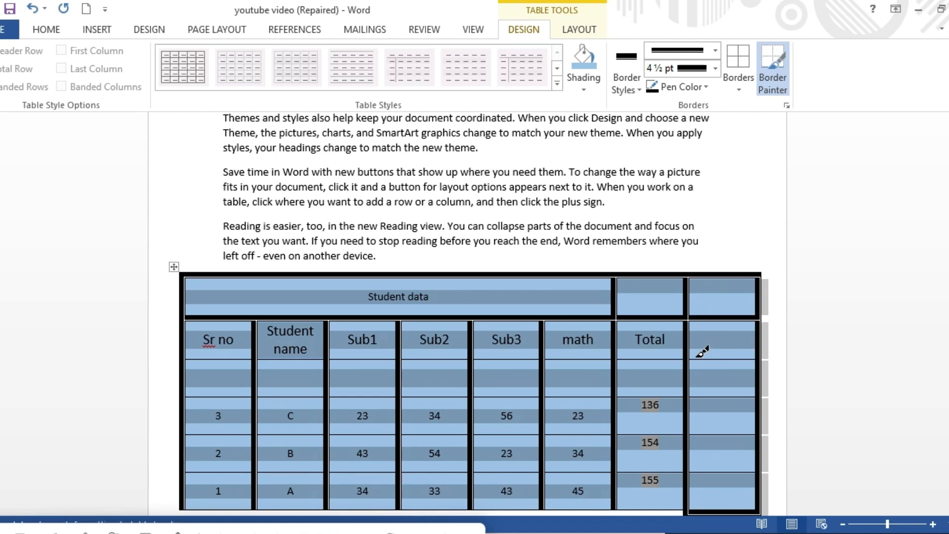
pyautogui.moveTo(696, 353); pyautogui.dragTo(766, 351)
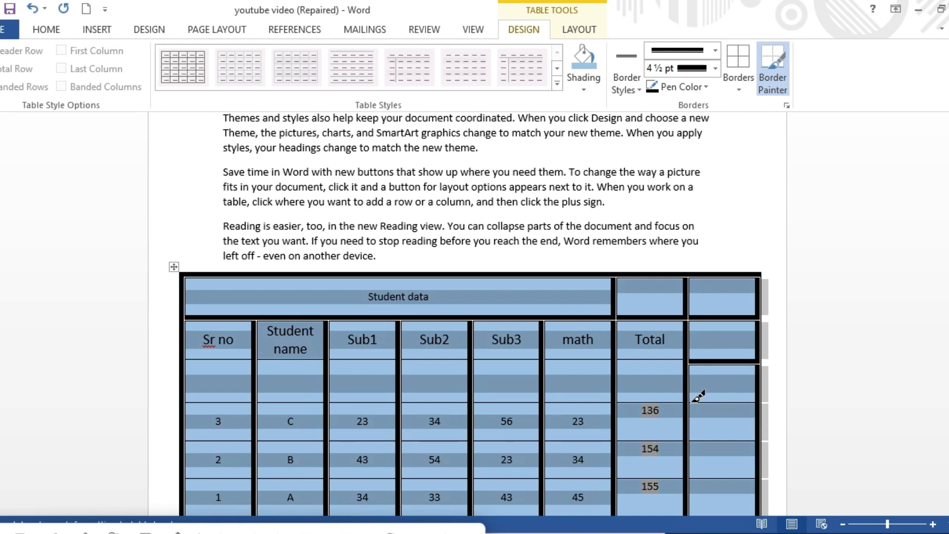
pyautogui.moveTo(697, 435); pyautogui.dragTo(784, 430)
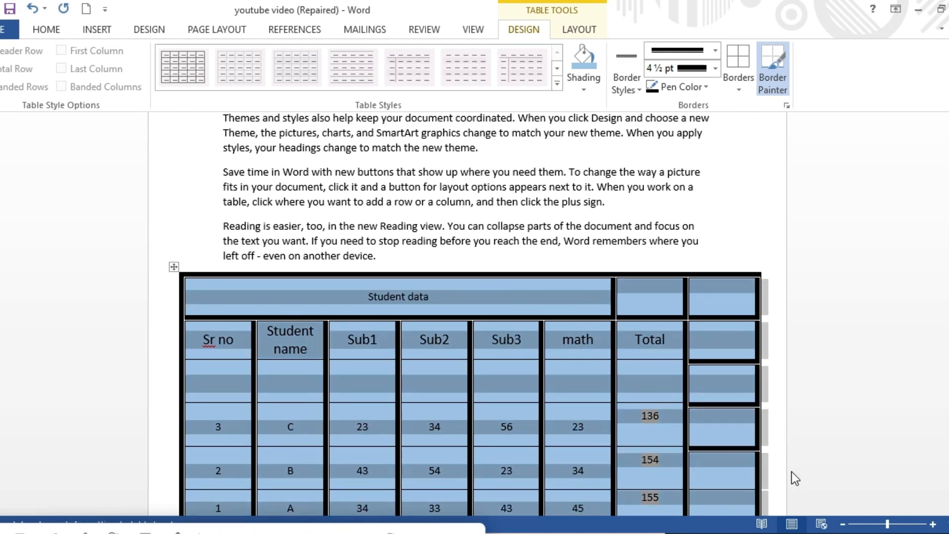
pyautogui.moveTo(697, 481); pyautogui.dragTo(771, 470)
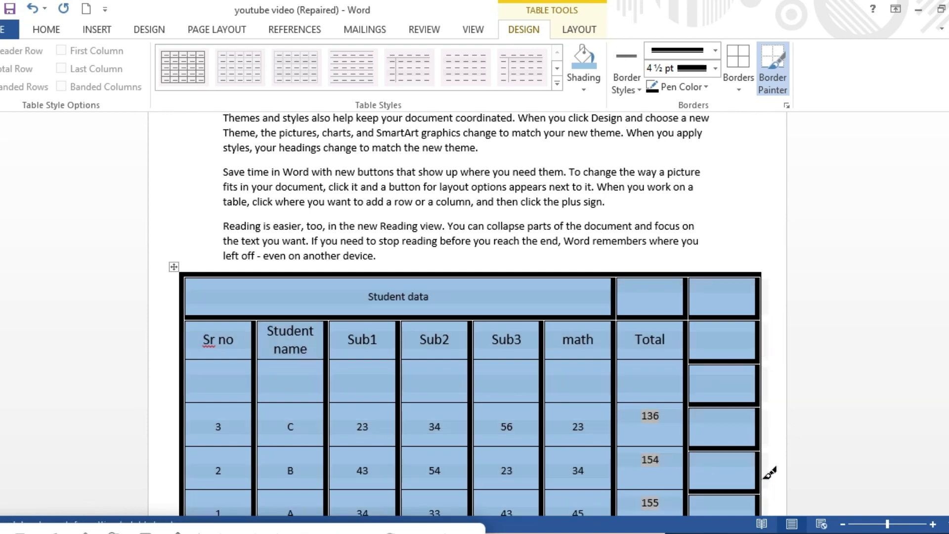
# - Paint the 4½ pt border along the inner horizontal lines under the Sr no heading row, the blank row and student rows 3 and 2
pyautogui.scroll(-3, 583, 346)
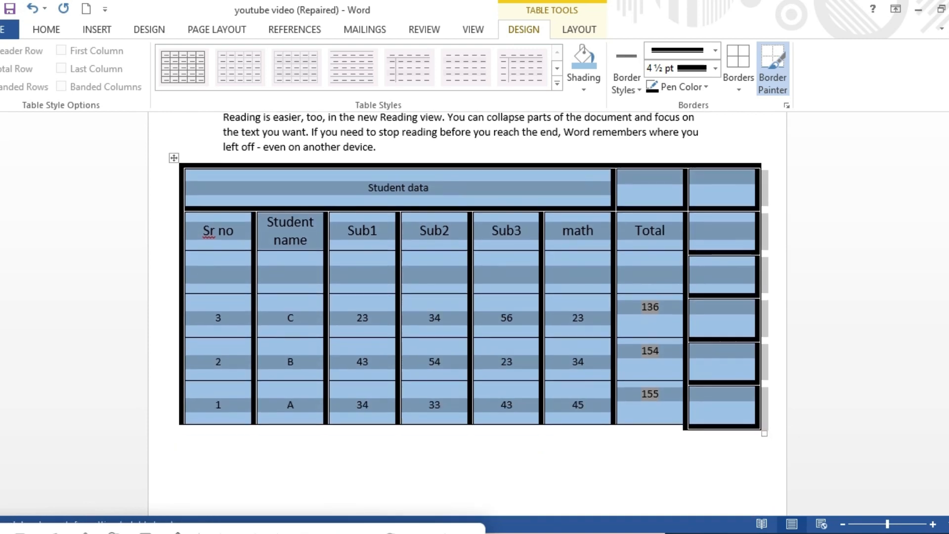
pyautogui.moveTo(615, 229); pyautogui.dragTo(662, 230)
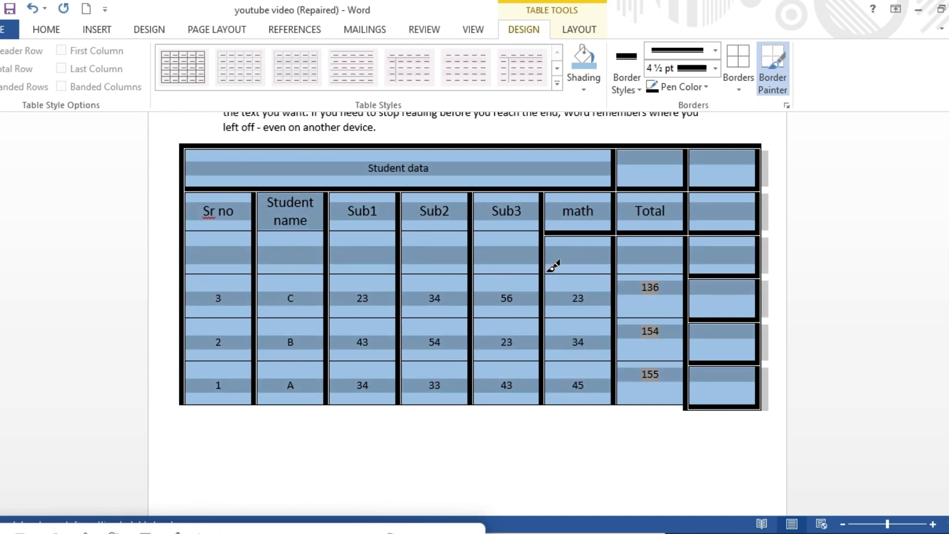
pyautogui.moveTo(549, 271)
pyautogui.mouseDown()
pyautogui.moveTo(632, 252)
pyautogui.moveTo(681, 267)
pyautogui.mouseUp()
pyautogui.moveTo(196, 268)
pyautogui.mouseDown()
pyautogui.moveTo(346, 254)
pyautogui.moveTo(608, 275)
pyautogui.moveTo(697, 264)
pyautogui.mouseUp()
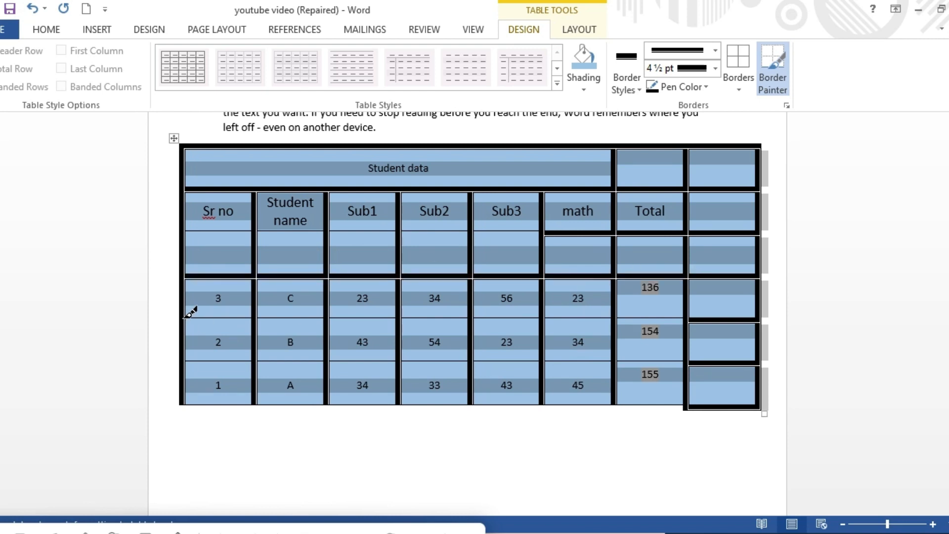
pyautogui.moveTo(190, 312); pyautogui.dragTo(659, 306)
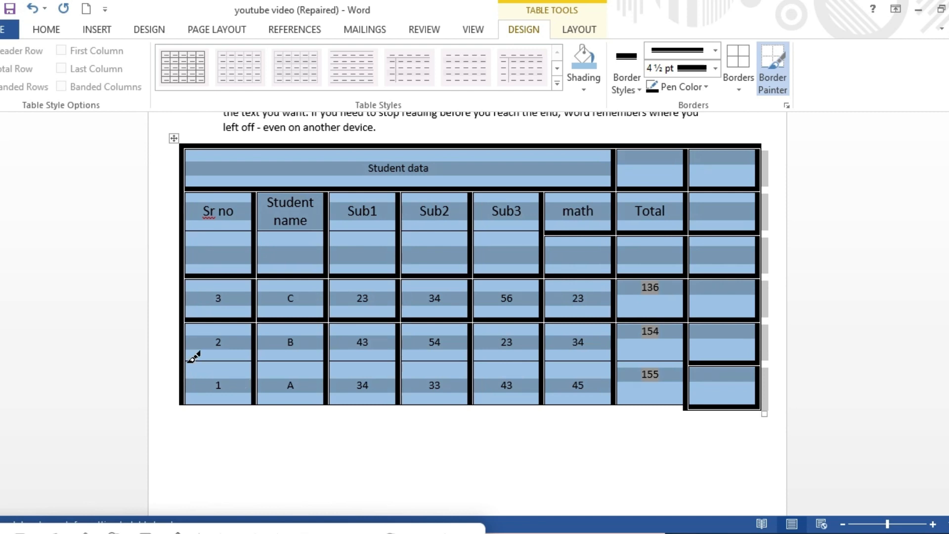
pyautogui.moveTo(194, 353); pyautogui.dragTo(662, 349)
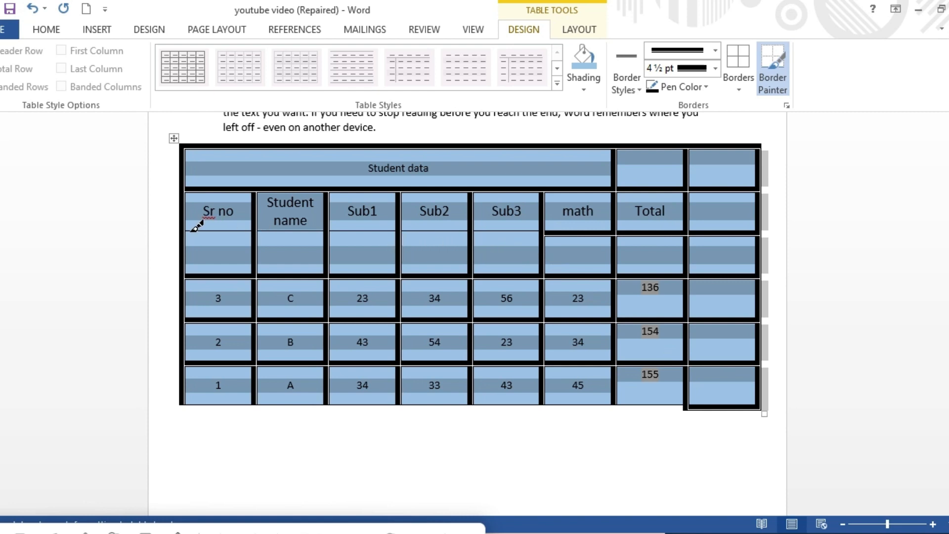
pyautogui.moveTo(192, 224)
pyautogui.mouseDown()
pyautogui.moveTo(422, 205)
pyautogui.moveTo(491, 226)
pyautogui.moveTo(522, 225)
pyautogui.mouseUp()
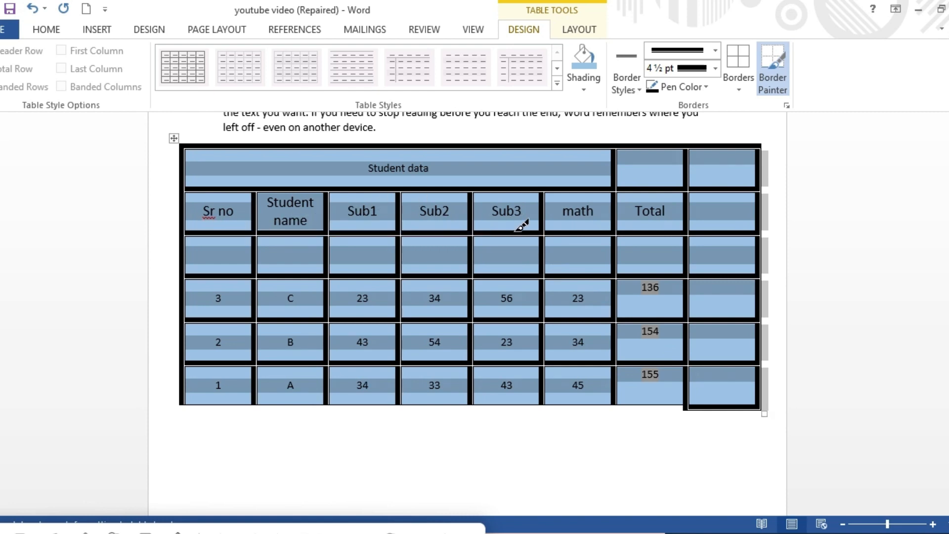
# - Set the pen color to red and paint the 4½ pt line between Sub3 and math in the last two rows
pyautogui.click(708, 86)
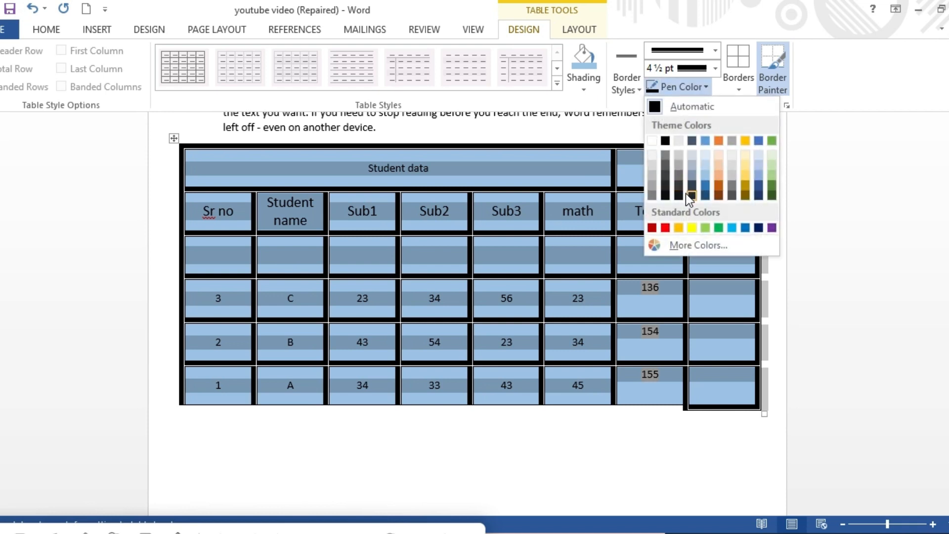
pyautogui.click(665, 228)
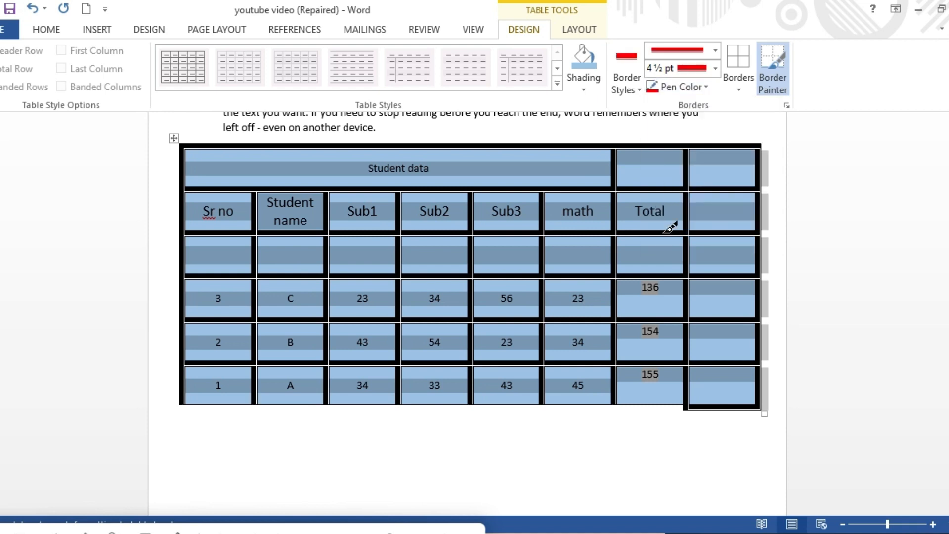
pyautogui.click(715, 68)
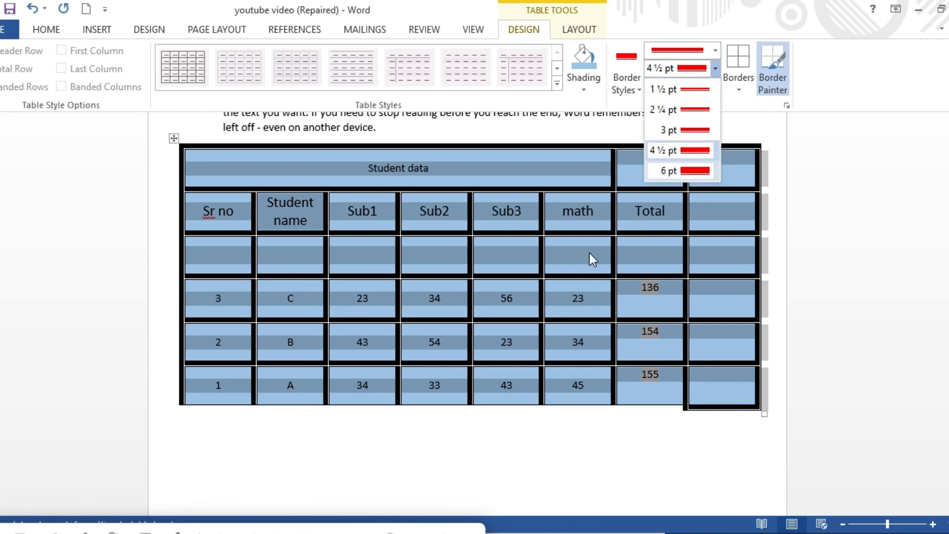
pyautogui.click(548, 352)
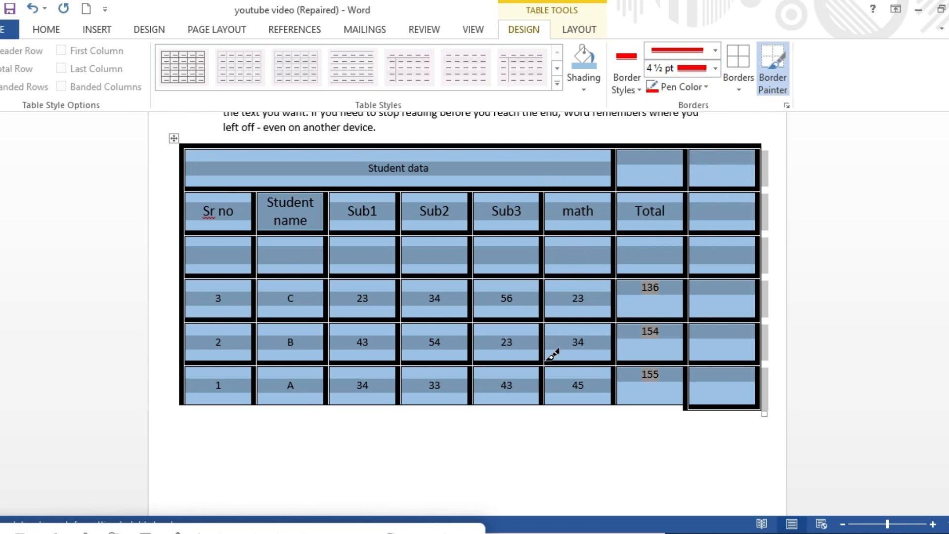
pyautogui.moveTo(546, 324); pyautogui.dragTo(550, 367)
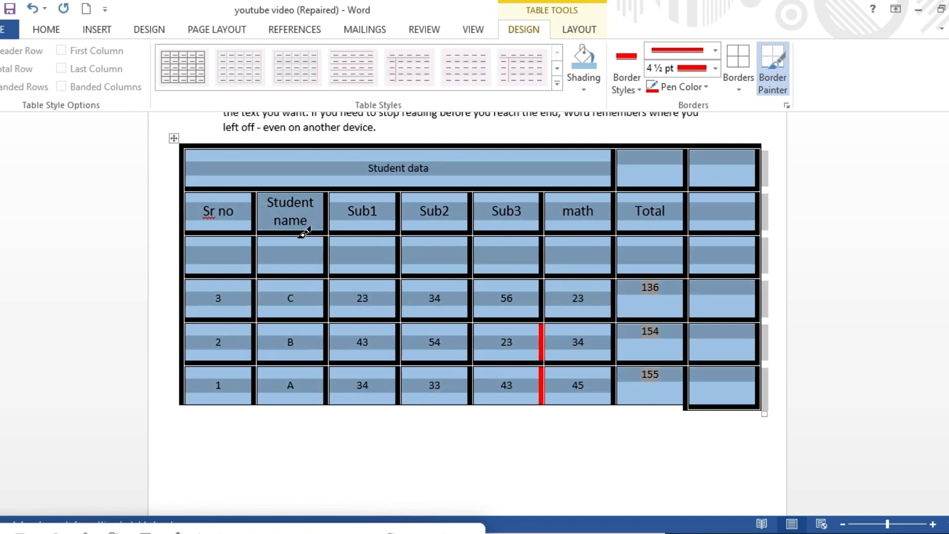
# - Paint the red border under the Sr no heading row, under the Student data row and on the Student data cell's right edge
pyautogui.moveTo(266, 226)
pyautogui.mouseDown()
pyautogui.moveTo(432, 245)
pyautogui.moveTo(582, 226)
pyautogui.moveTo(750, 221)
pyautogui.mouseUp()
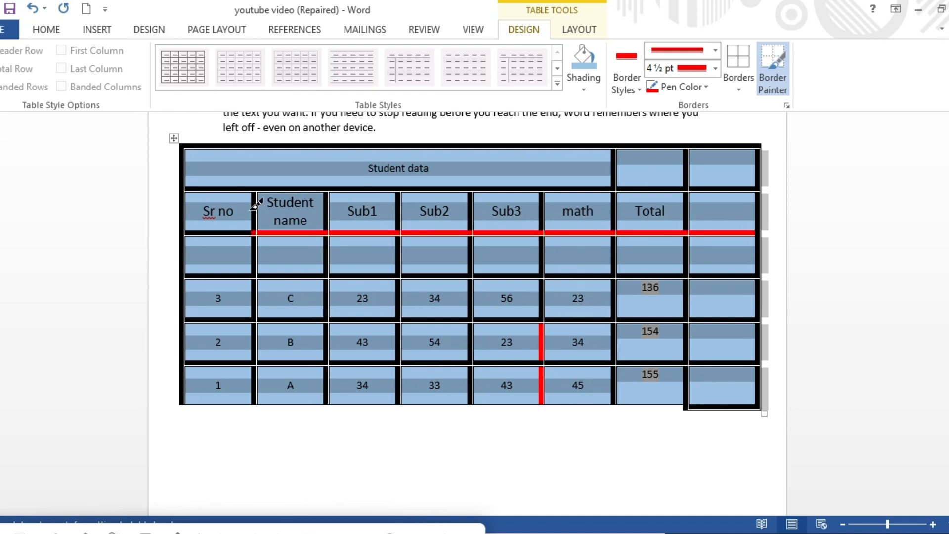
pyautogui.moveTo(189, 225); pyautogui.dragTo(266, 220)
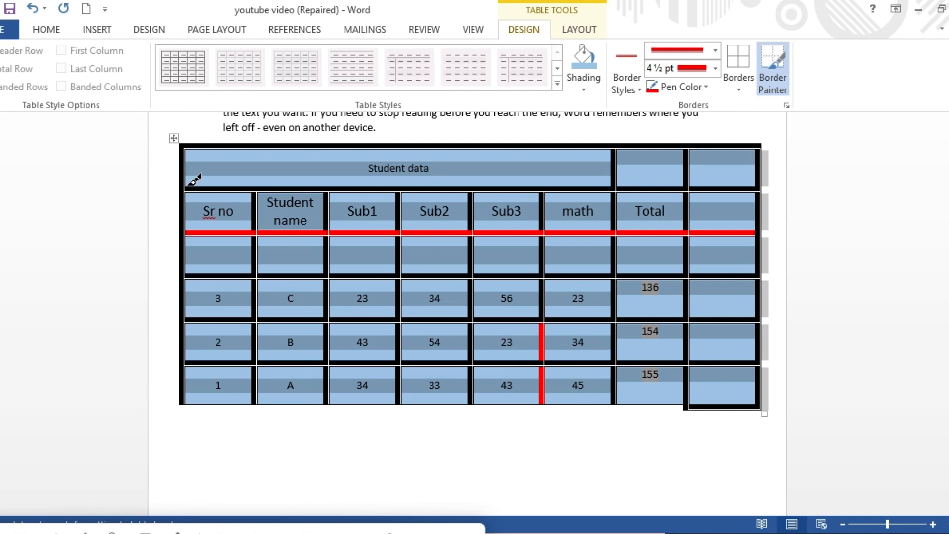
pyautogui.moveTo(192, 186); pyautogui.dragTo(516, 183)
pyautogui.moveTo(198, 186)
pyautogui.mouseDown()
pyautogui.moveTo(425, 195)
pyautogui.moveTo(773, 183)
pyautogui.mouseUp()
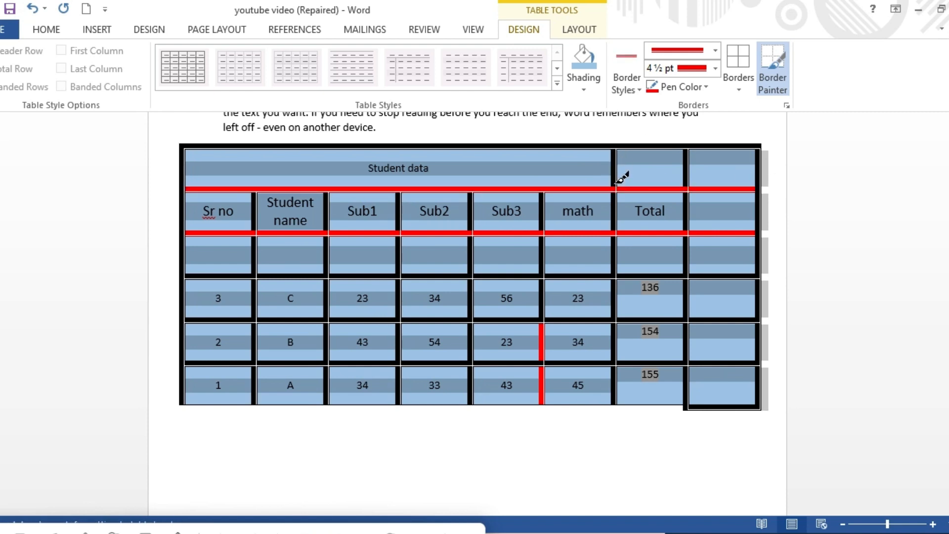
pyautogui.click(616, 183)
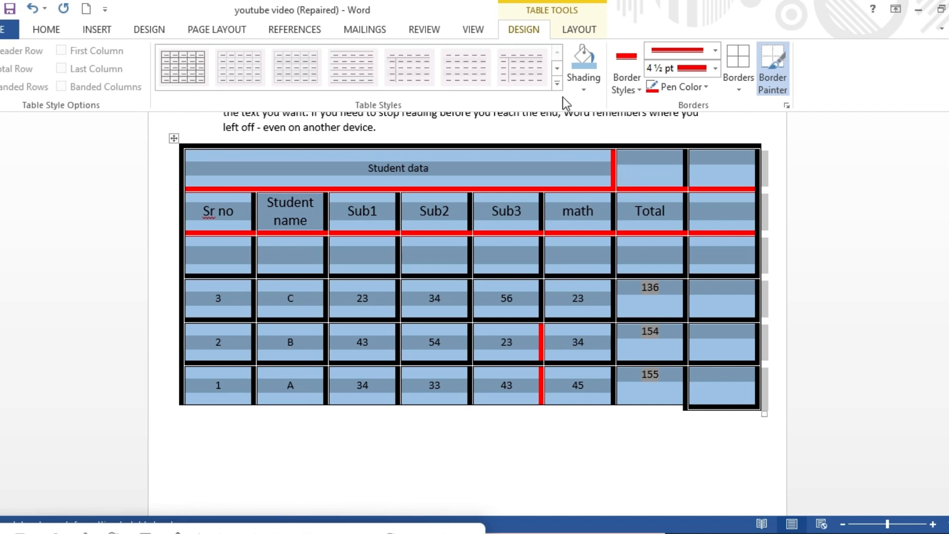
# - Paint the red border under the blank cell of the math column, and turn off the Border Painter
pyautogui.click(557, 84)
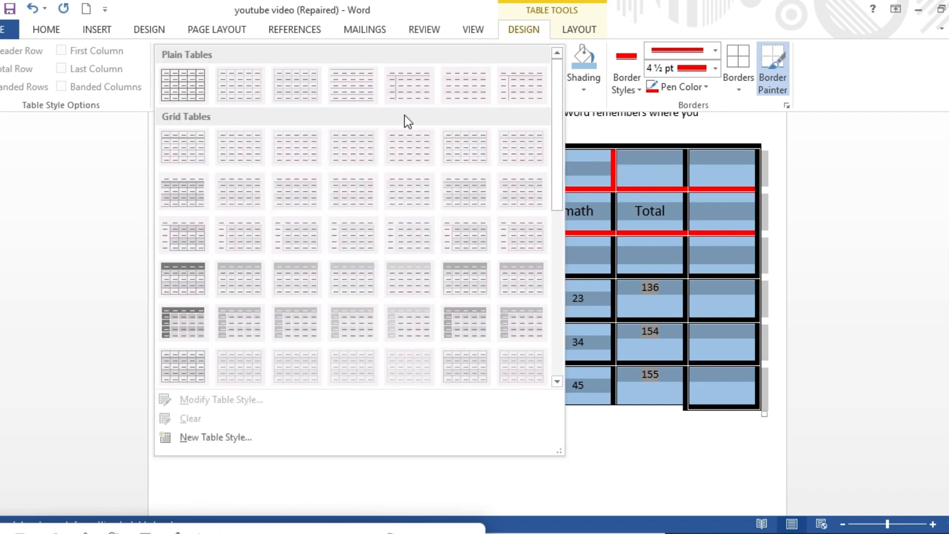
pyautogui.click(692, 284)
pyautogui.click(598, 275)
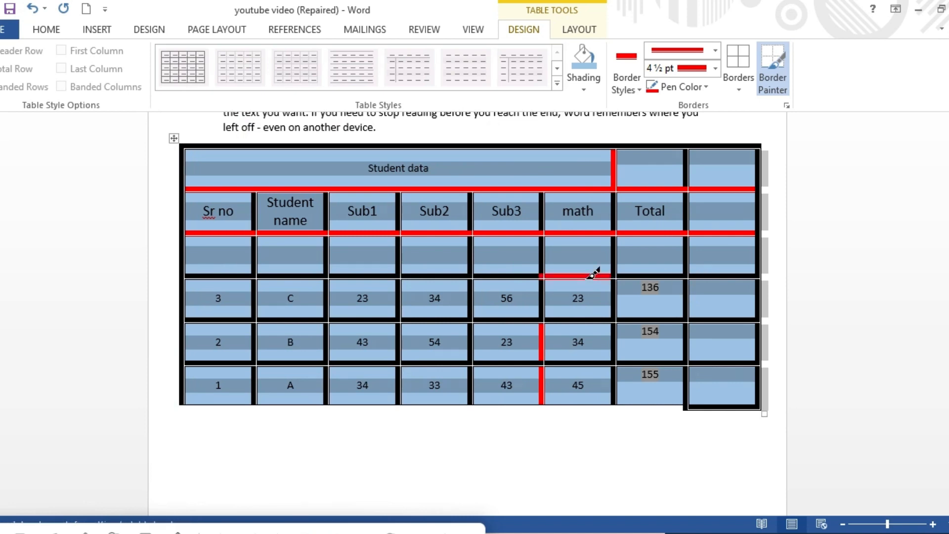
pyautogui.click(775, 75)
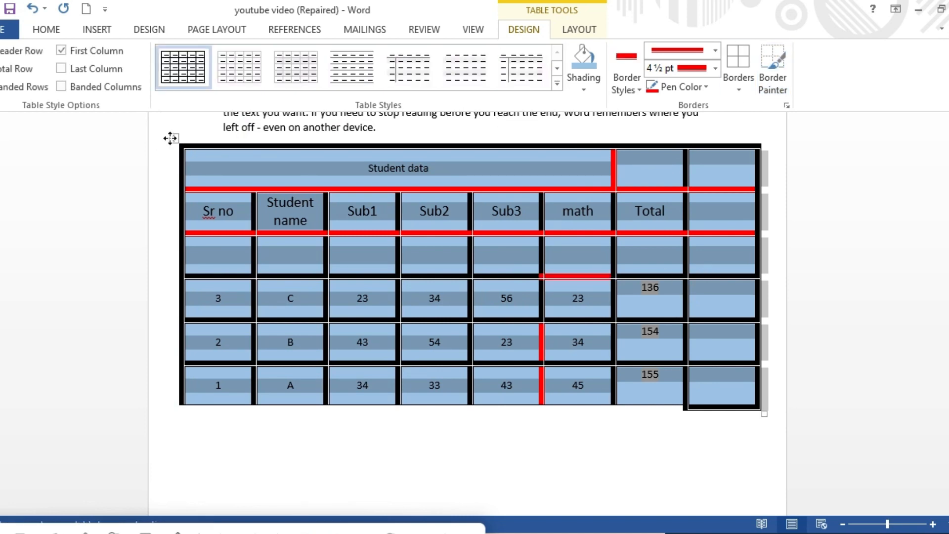
pyautogui.click(177, 168)
pyautogui.click(258, 438)
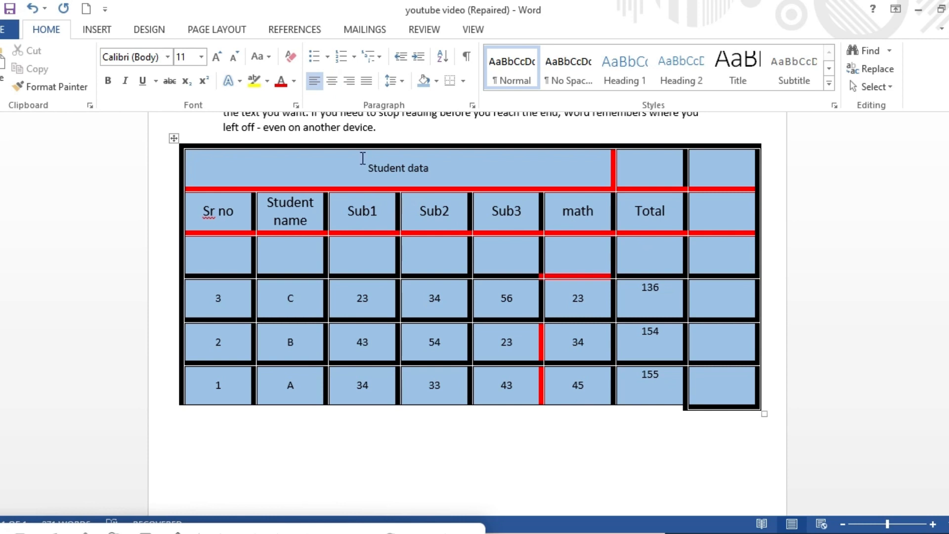
# - Place the insertion point in the table and turn on the Last Column table style option
pyautogui.click(501, 257)
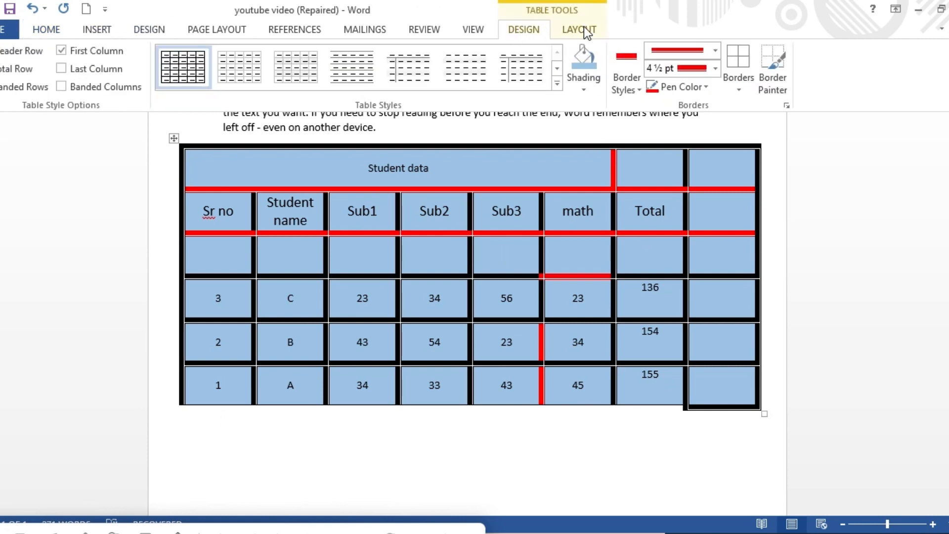
pyautogui.click(579, 29)
pyautogui.click(535, 34)
pyautogui.click(581, 87)
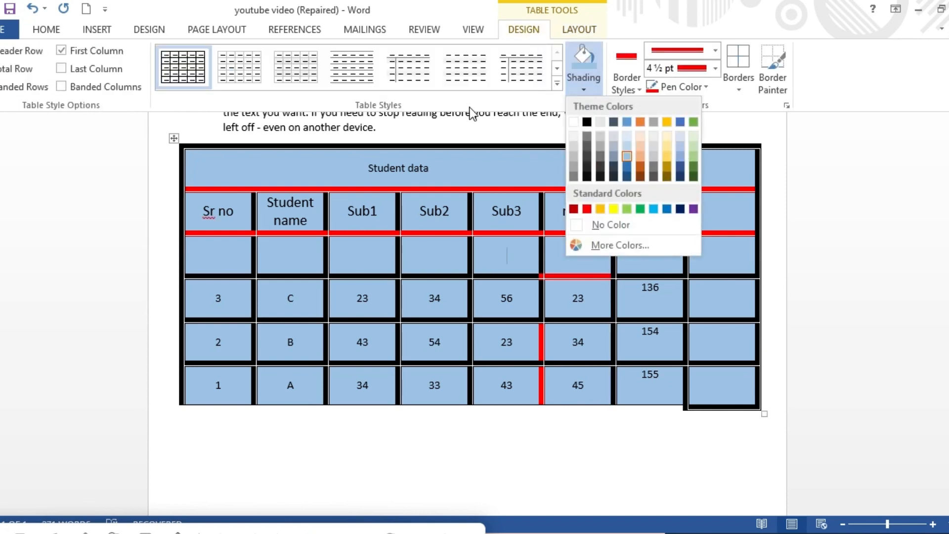
pyautogui.click(62, 70)
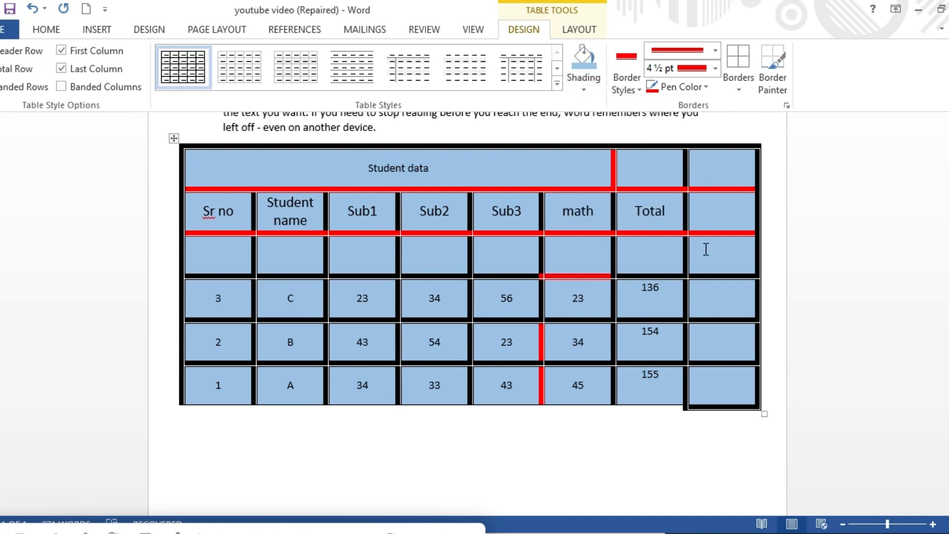
# - Shade the last column's cell in the blank row yellow and the merged Student data cell red
pyautogui.click(580, 82)
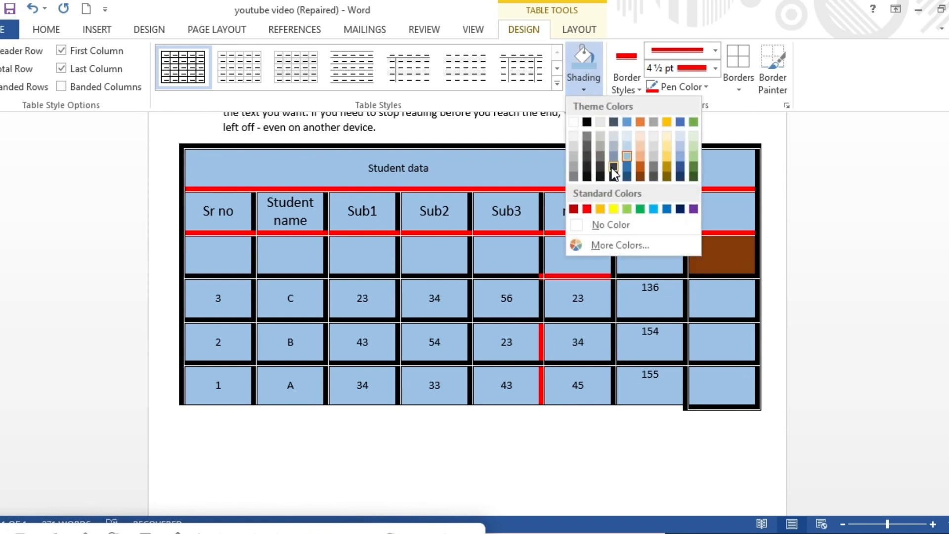
pyautogui.click(613, 208)
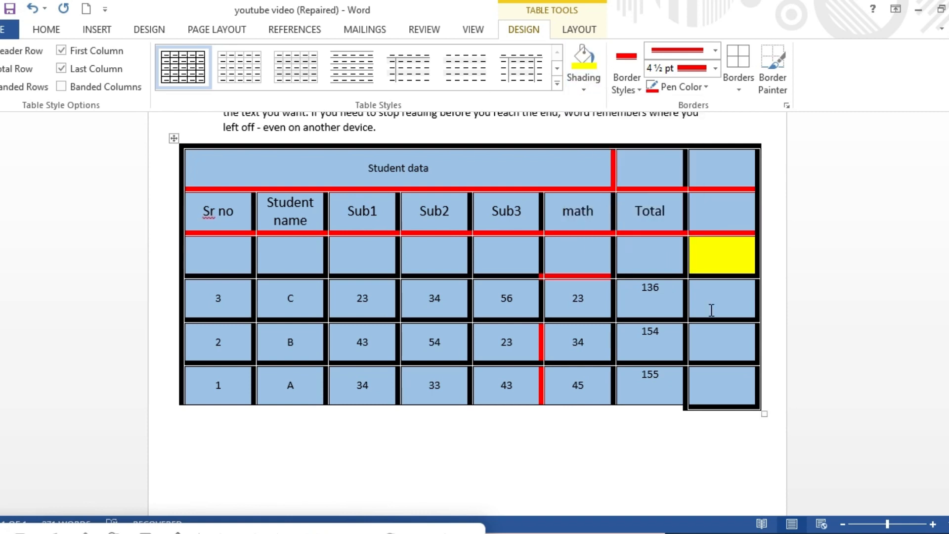
pyautogui.click(716, 330)
pyautogui.click(585, 91)
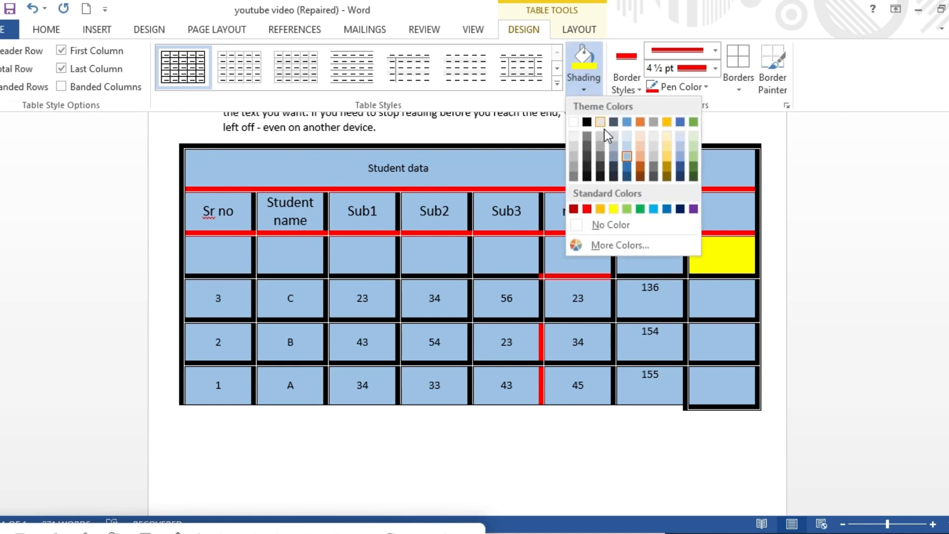
pyautogui.click(587, 209)
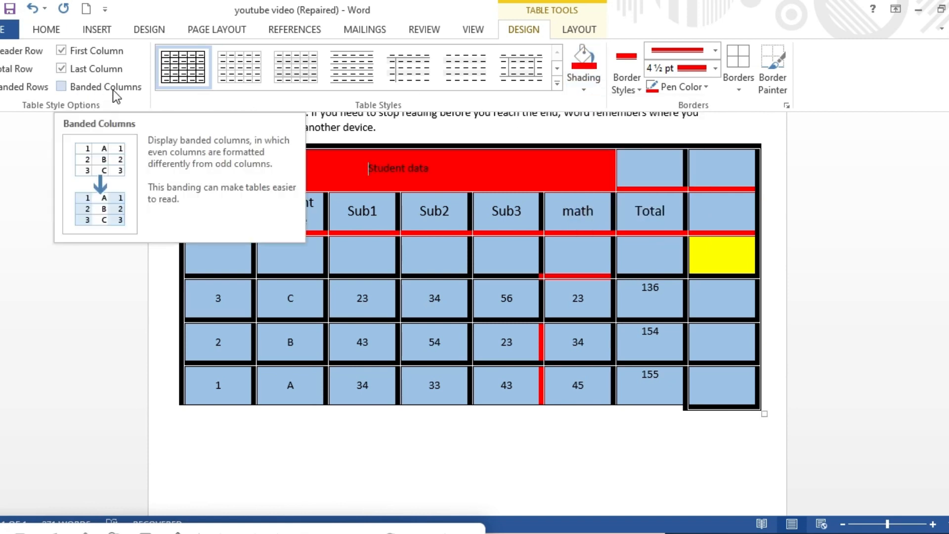
# - Turn on the Banded Columns table style option for the marks table
pyautogui.click(61, 88)
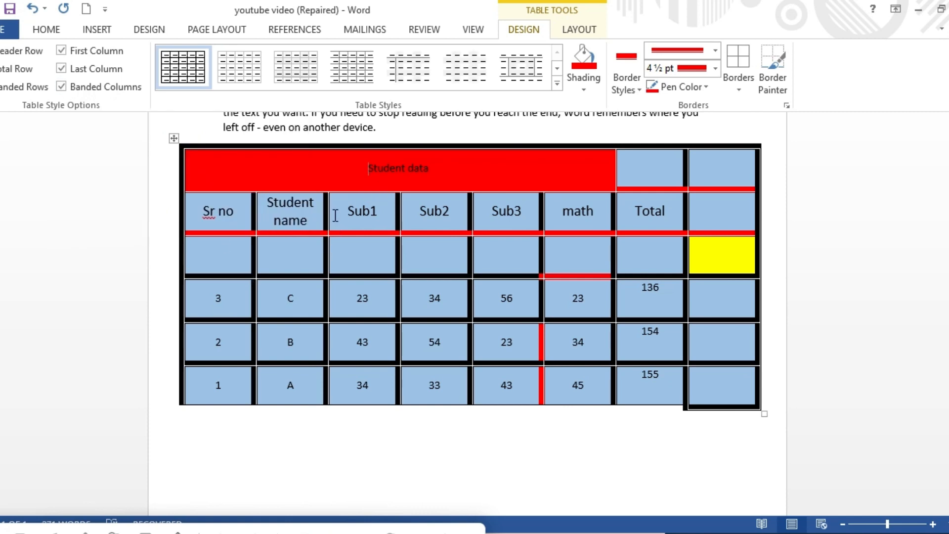
pyautogui.click(582, 89)
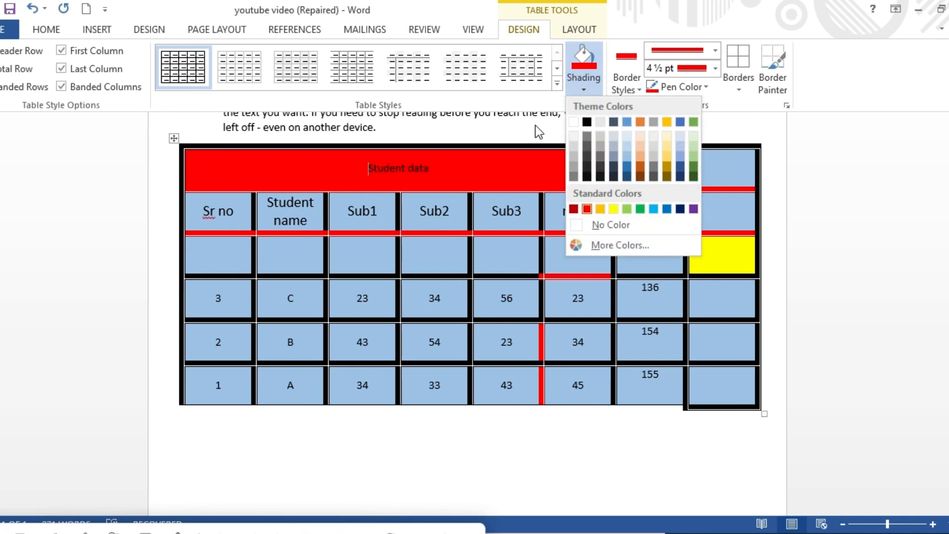
pyautogui.click(793, 171)
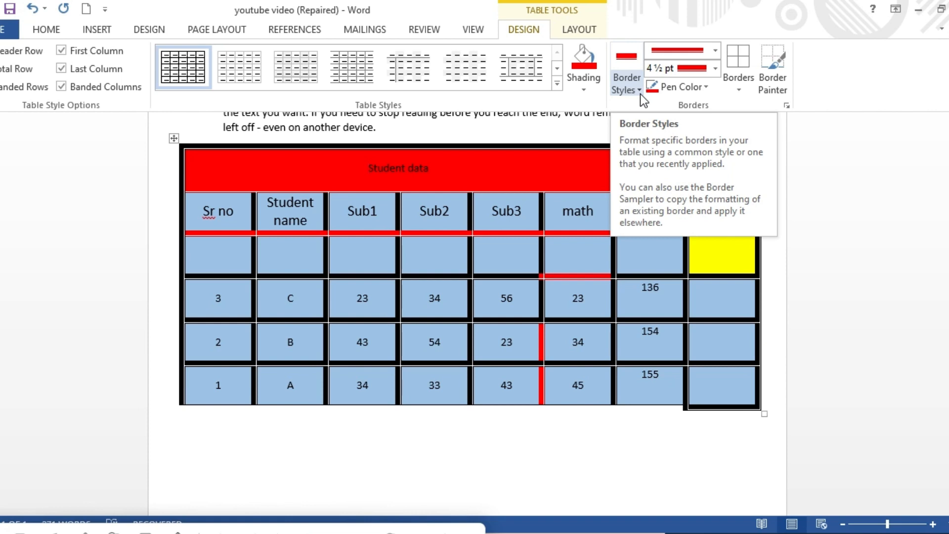
# - Insert the picture ehfc-best-back-exercises-1440x810 from the Pictures folder at the end of the first paragraph
pyautogui.click(94, 33)
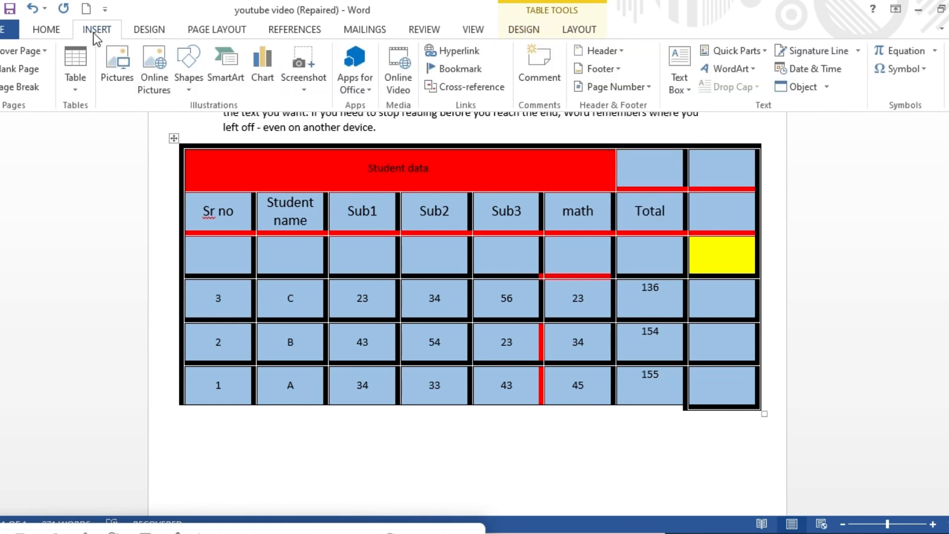
pyautogui.scroll(7, 467, 317)
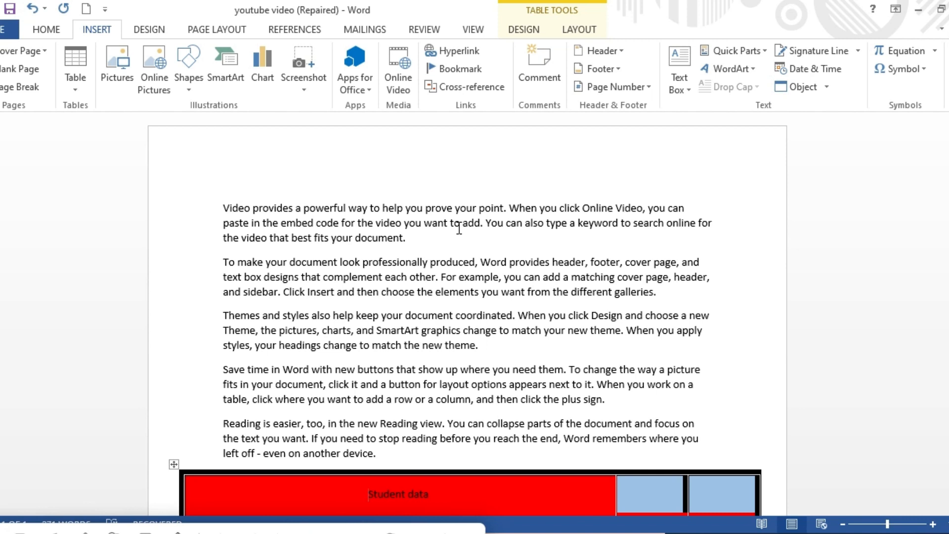
pyautogui.click(414, 242)
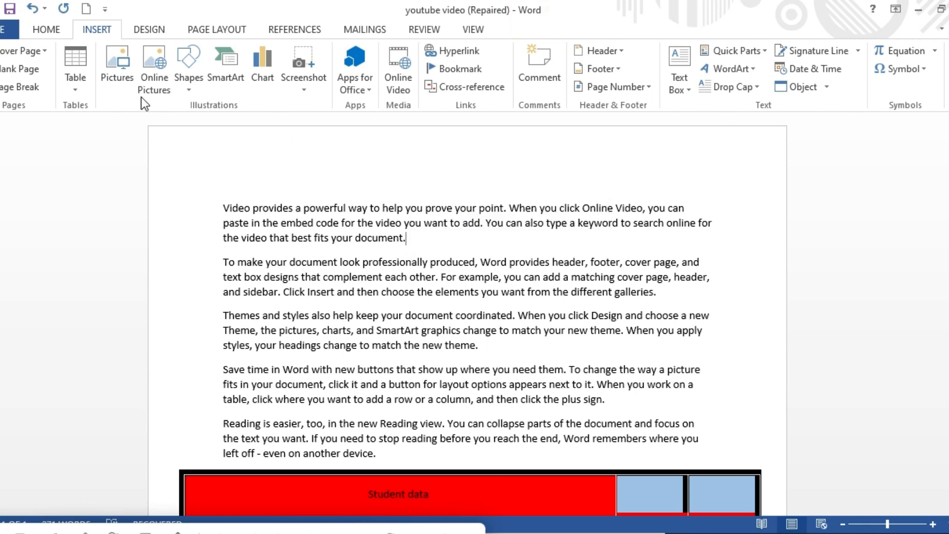
pyautogui.click(123, 69)
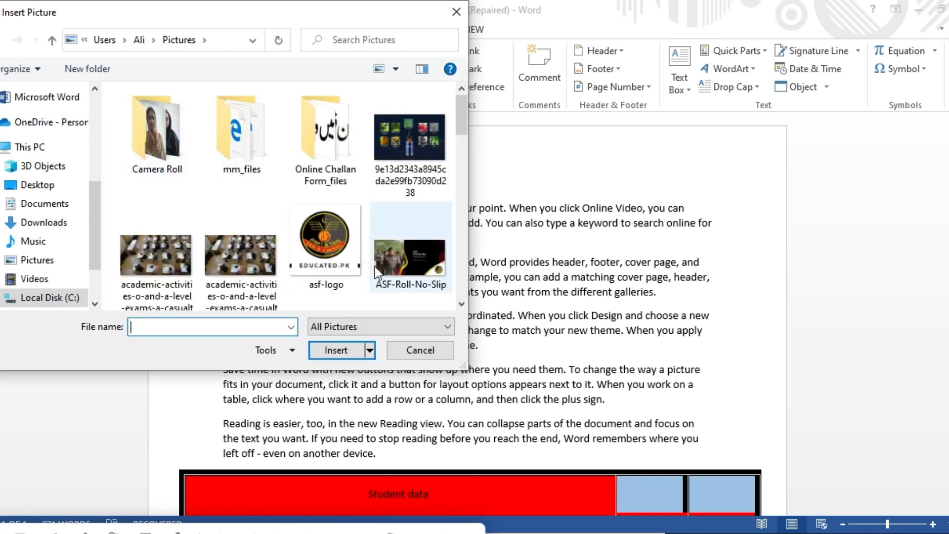
pyautogui.moveTo(461, 93); pyautogui.dragTo(460, 224)
pyautogui.moveTo(457, 219); pyautogui.dragTo(467, 271)
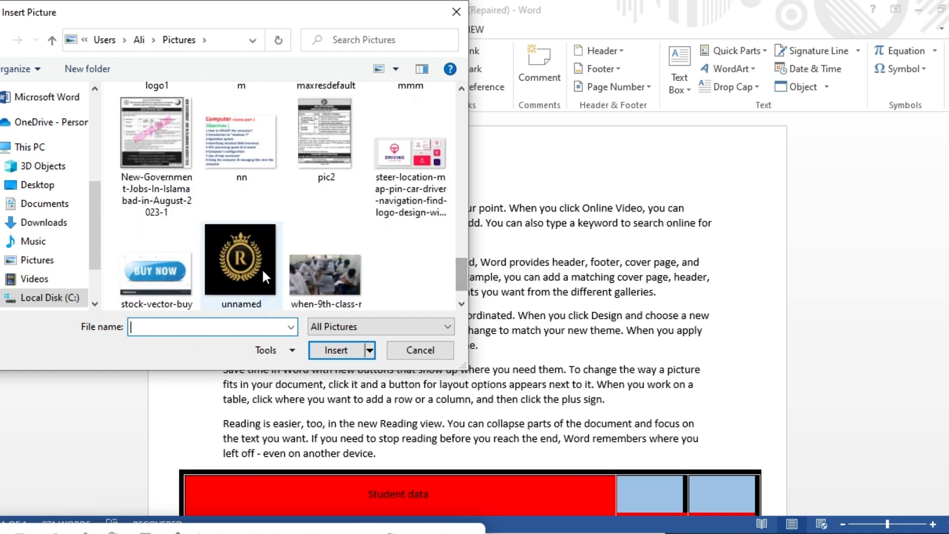
pyautogui.click(242, 255)
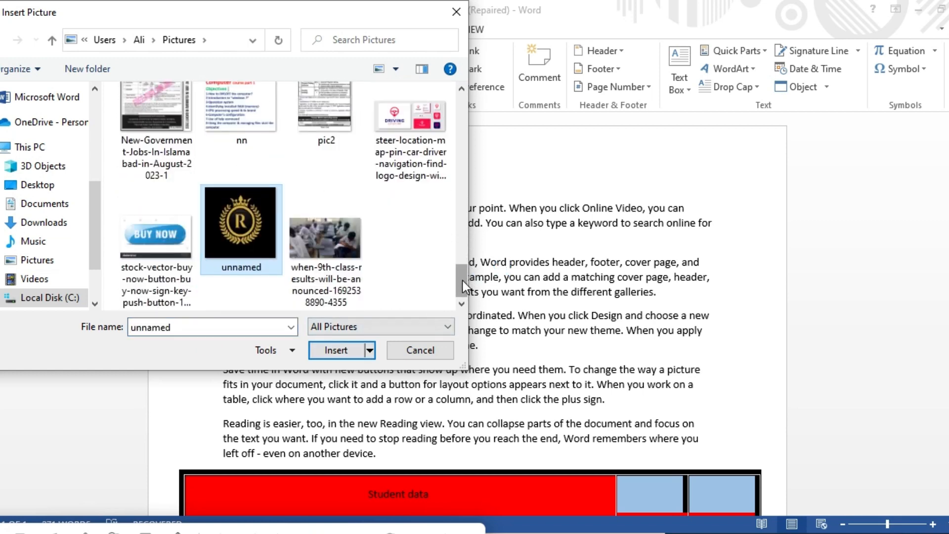
pyautogui.moveTo(462, 281); pyautogui.dragTo(457, 172)
pyautogui.click(116, 268)
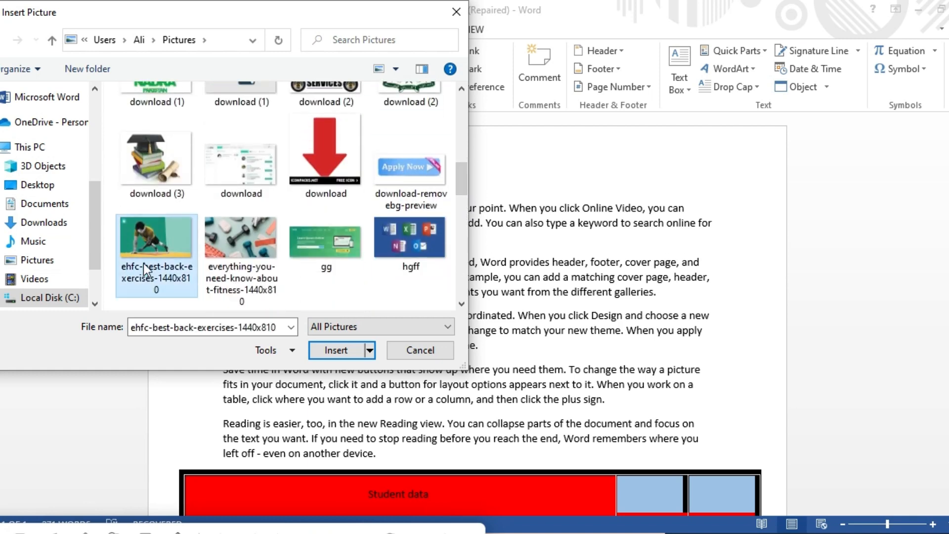
pyautogui.click(336, 350)
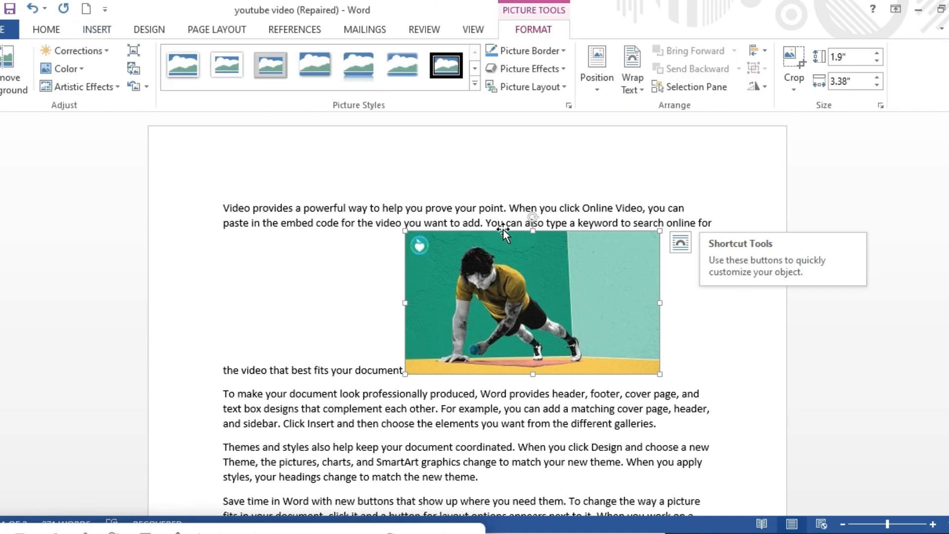
# - Set the picture's text wrapping to Tight and move it into the second paragraph, with text on both sides
pyautogui.moveTo(505, 236); pyautogui.dragTo(504, 268)
pyautogui.click(426, 280)
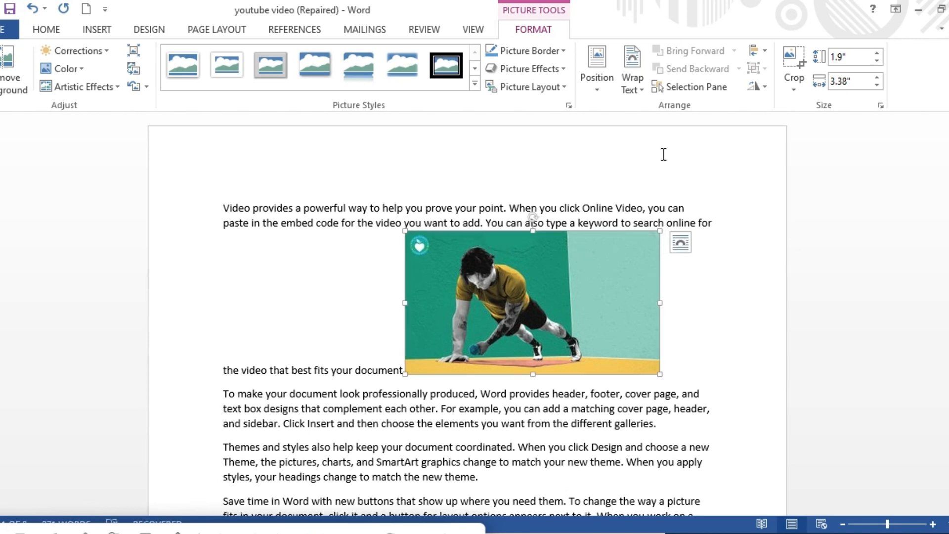
pyautogui.click(643, 88)
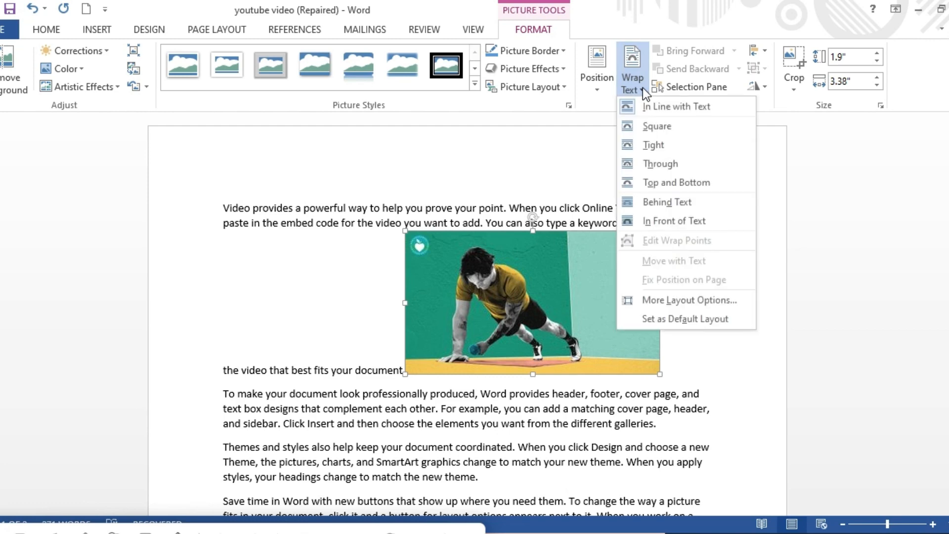
pyautogui.click(656, 143)
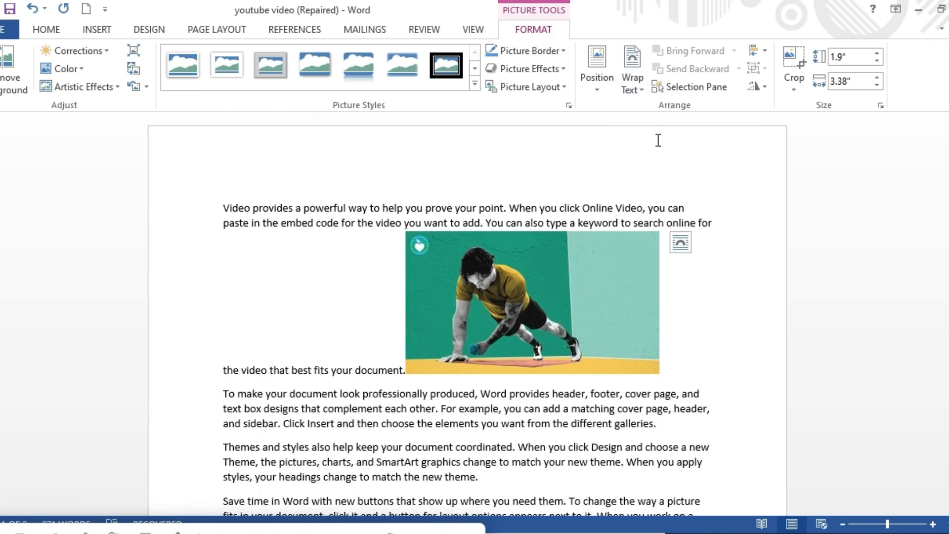
pyautogui.moveTo(472, 274); pyautogui.dragTo(452, 281)
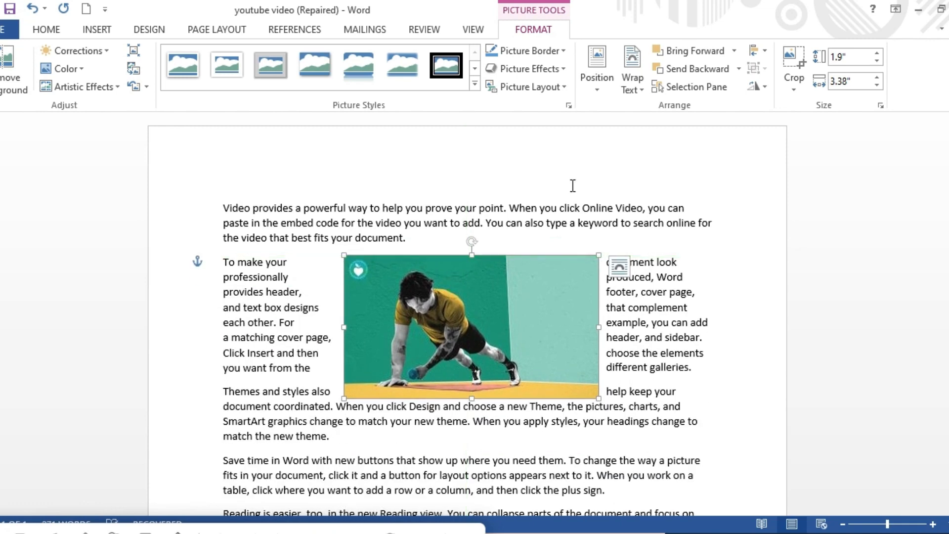
pyautogui.click(644, 88)
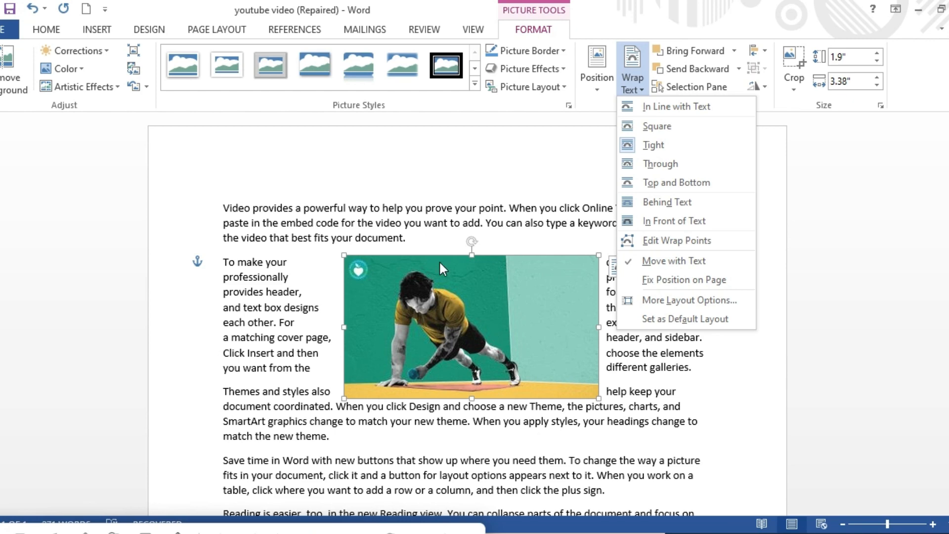
# - Apply the Reflected Bevel, White picture style to the inserted picture and deselect it
pyautogui.click(475, 85)
pyautogui.click(475, 85)
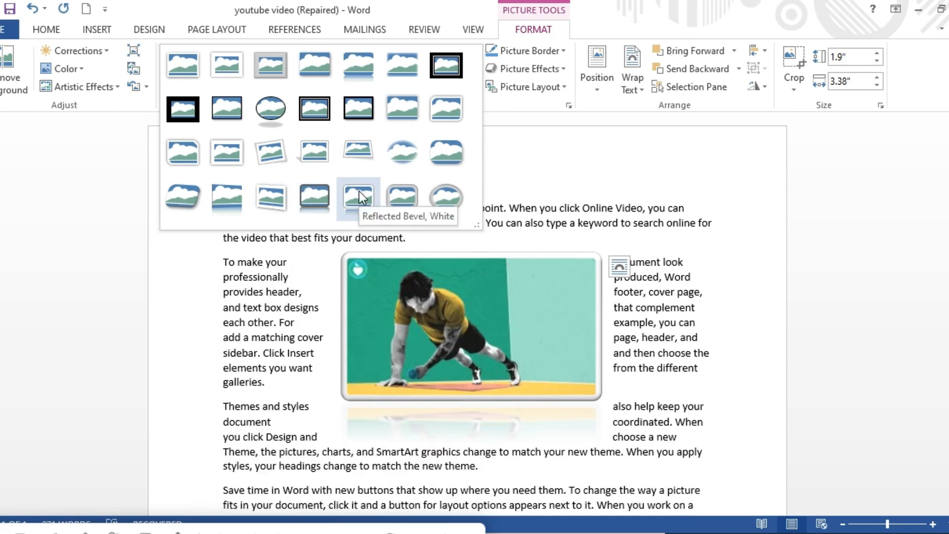
pyautogui.click(360, 193)
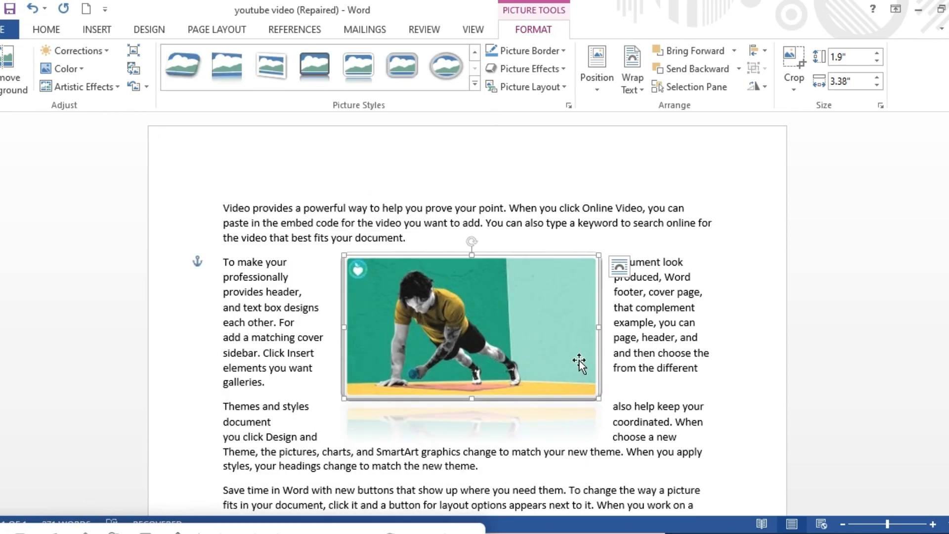
pyautogui.click(471, 85)
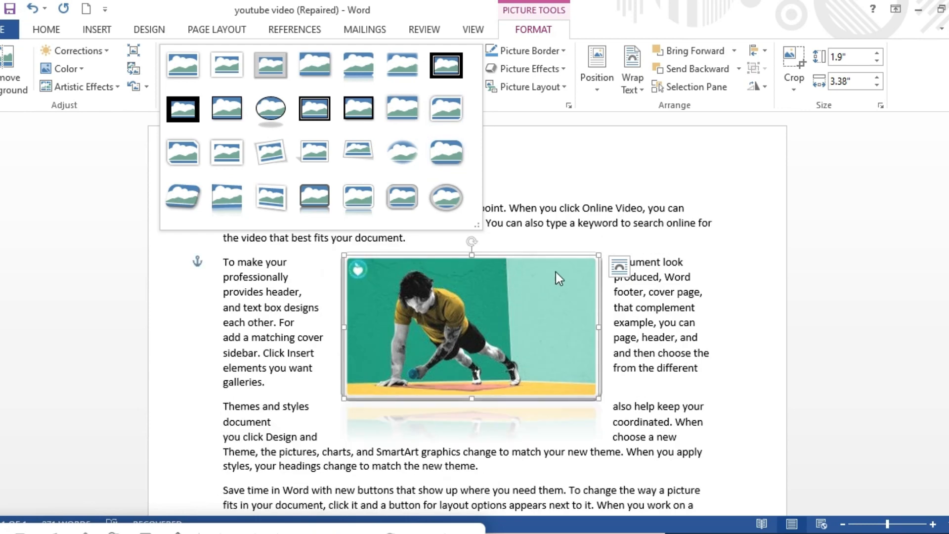
pyautogui.click(565, 239)
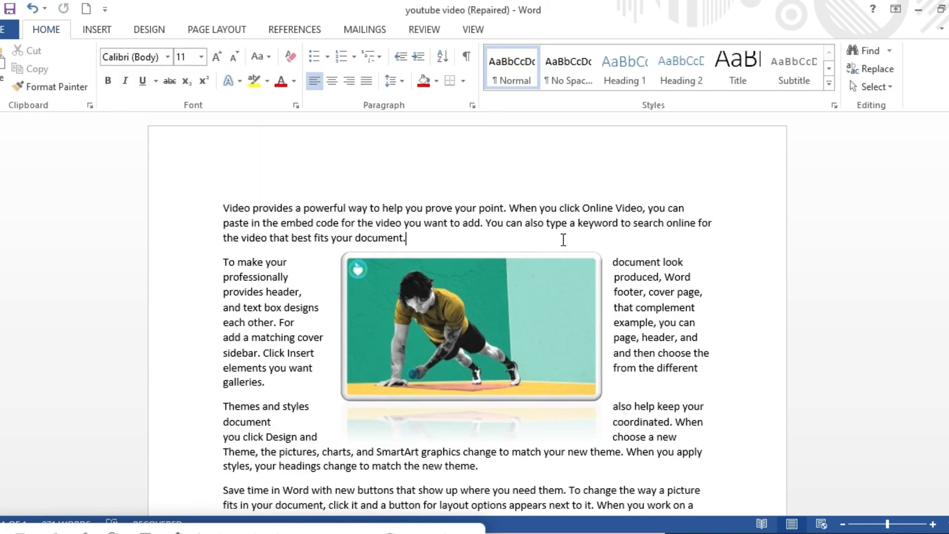
# - Set the picture's border weight to 6 pt and its border color to the standard green
pyautogui.click(104, 29)
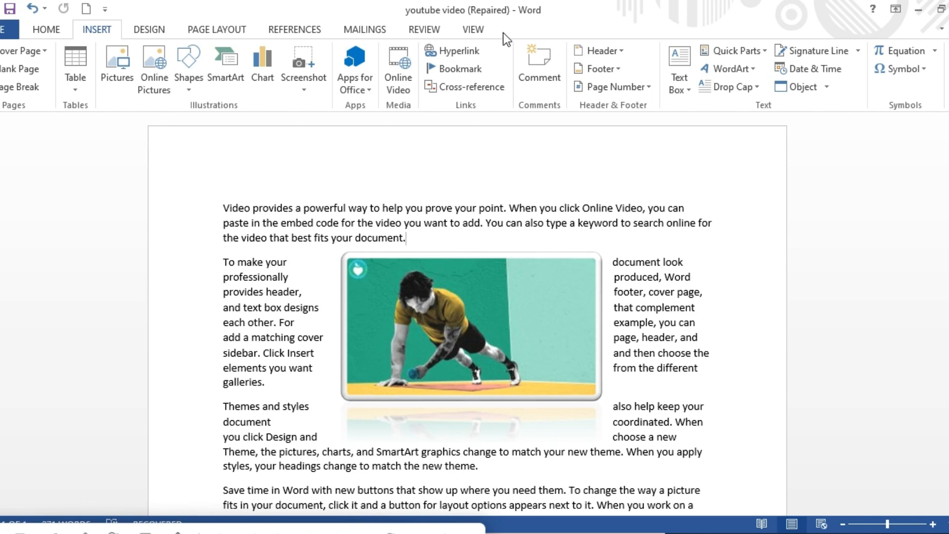
pyautogui.click(488, 285)
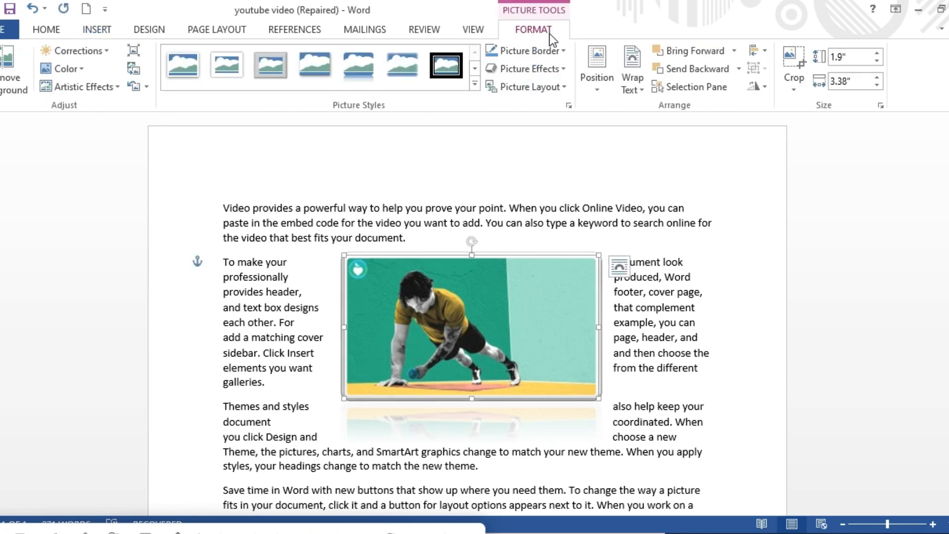
pyautogui.click(562, 49)
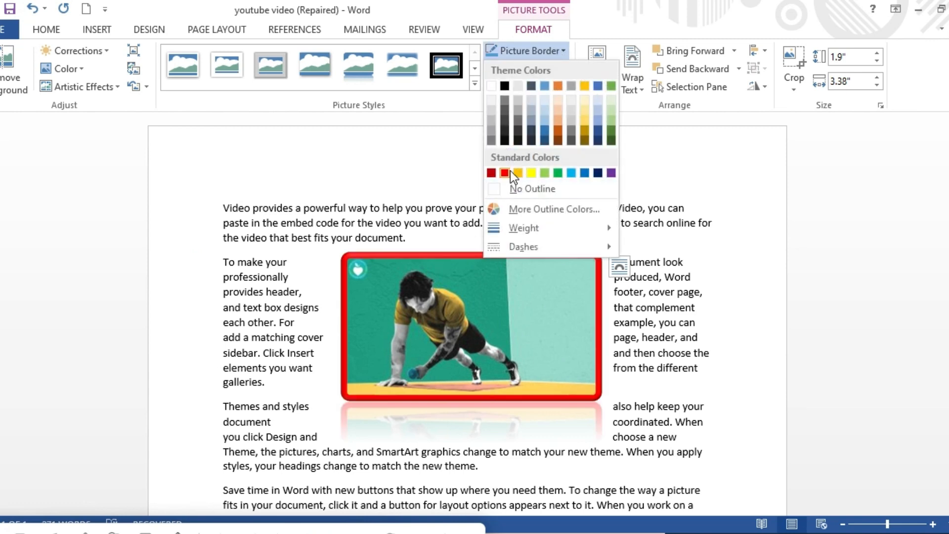
pyautogui.moveTo(517, 226)
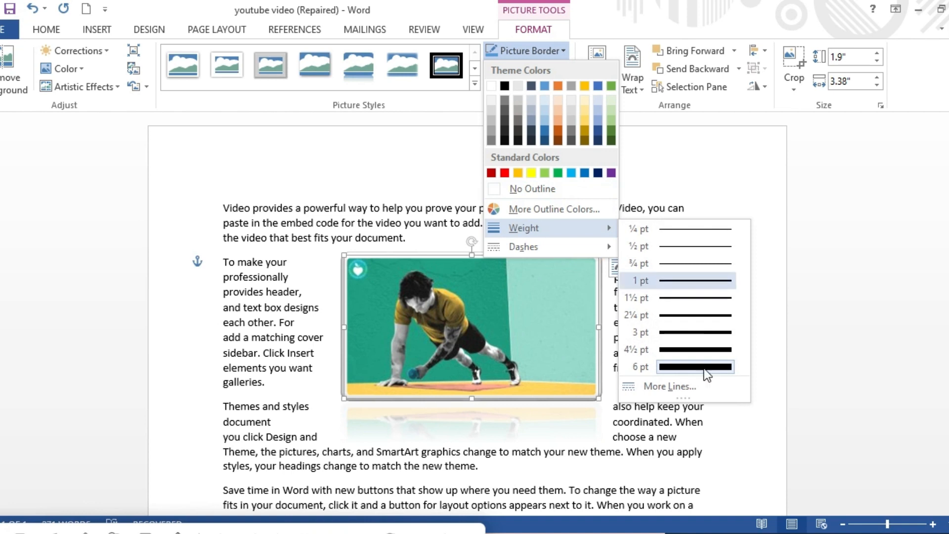
pyautogui.click(689, 366)
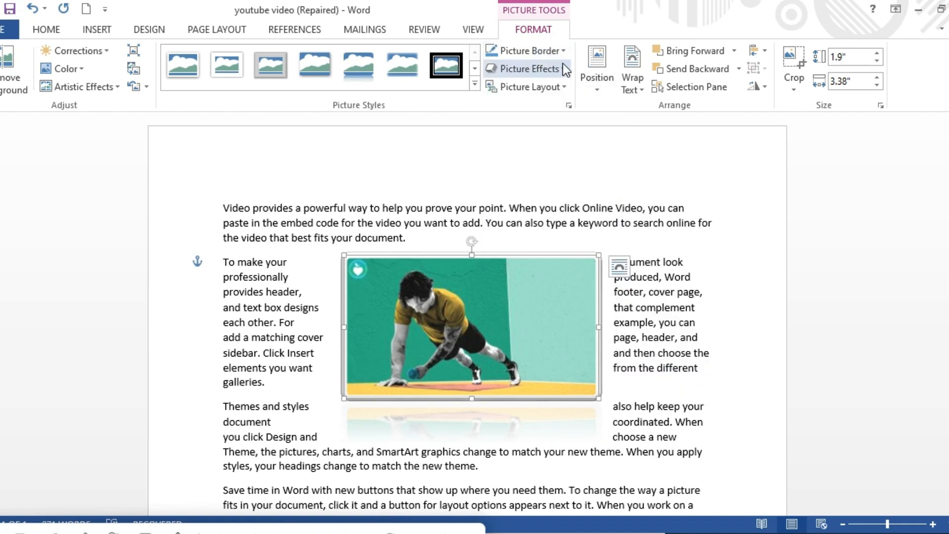
pyautogui.click(561, 51)
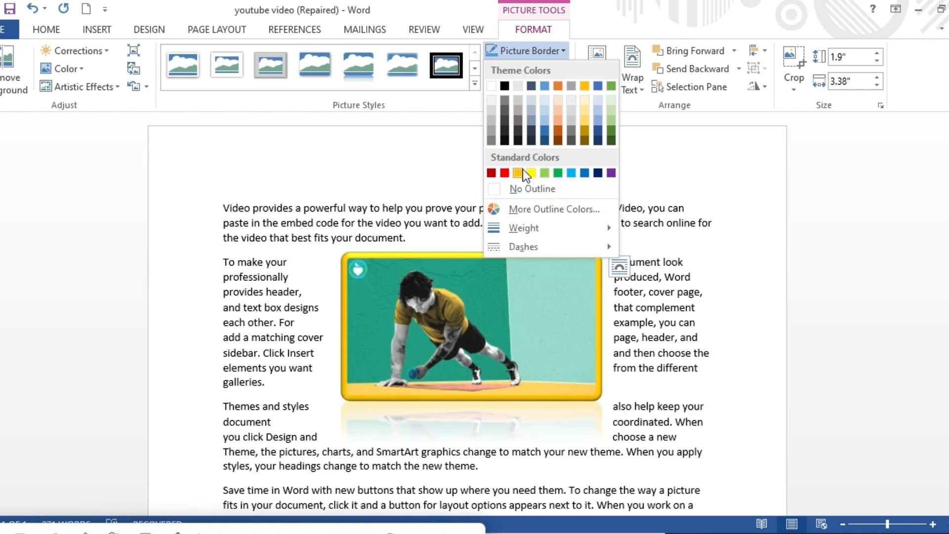
pyautogui.click(557, 172)
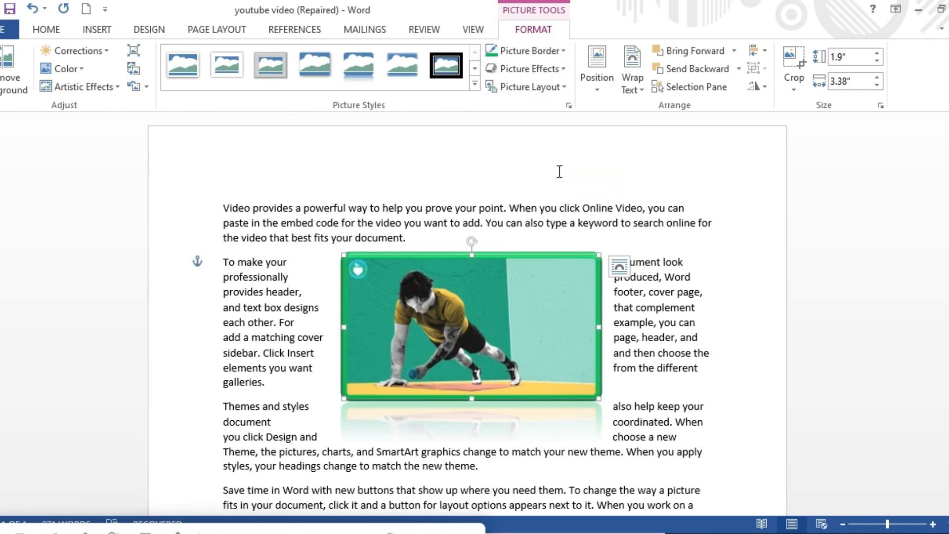
# - Apply the Preset 9 picture effect to the green-bordered picture and deselect it
pyautogui.click(559, 72)
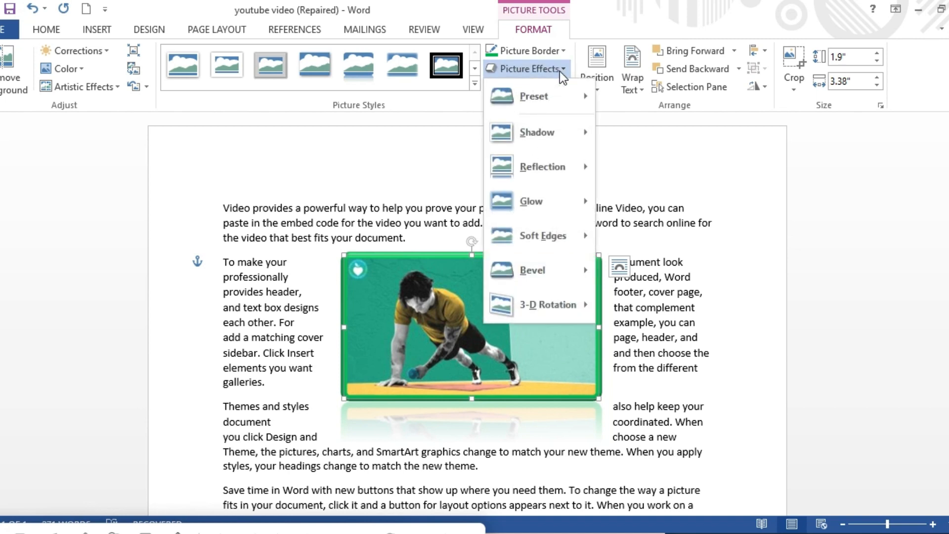
pyautogui.moveTo(547, 138)
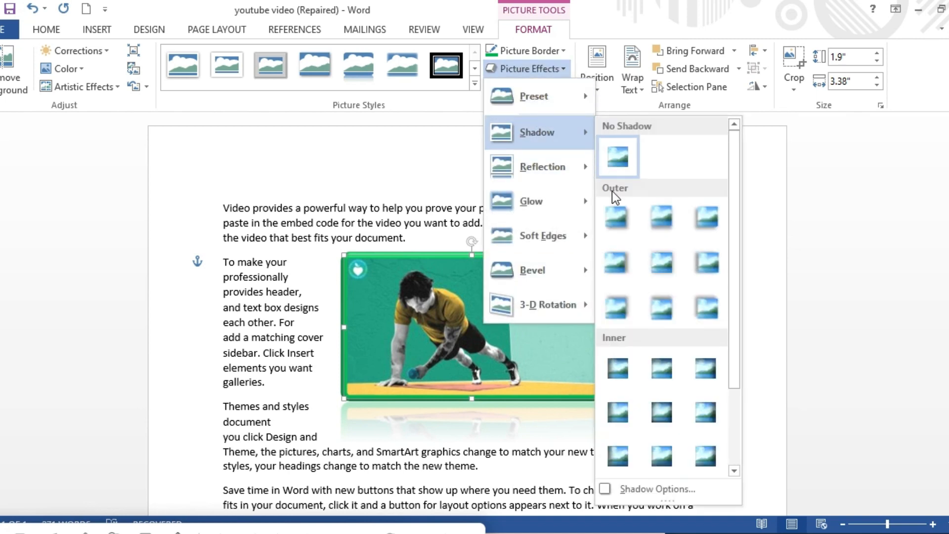
pyautogui.moveTo(586, 113)
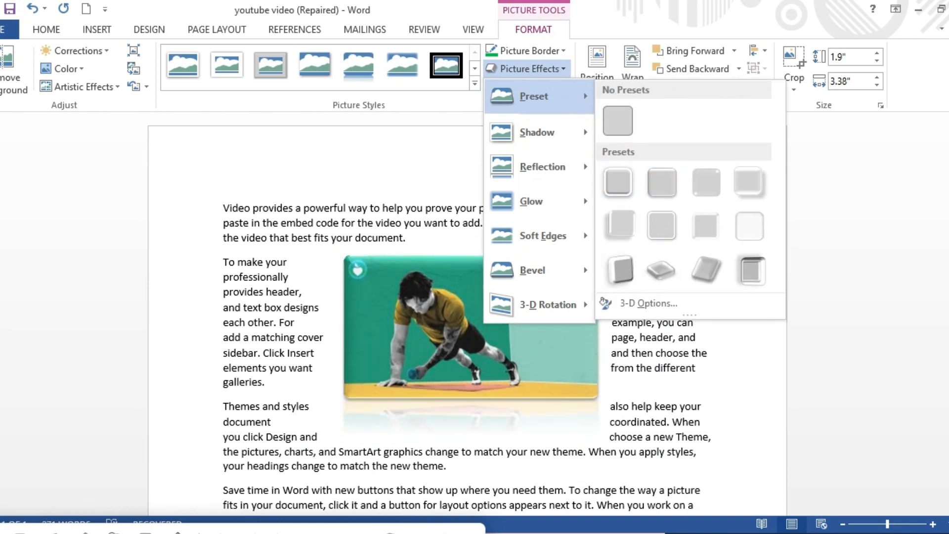
pyautogui.click(359, 532)
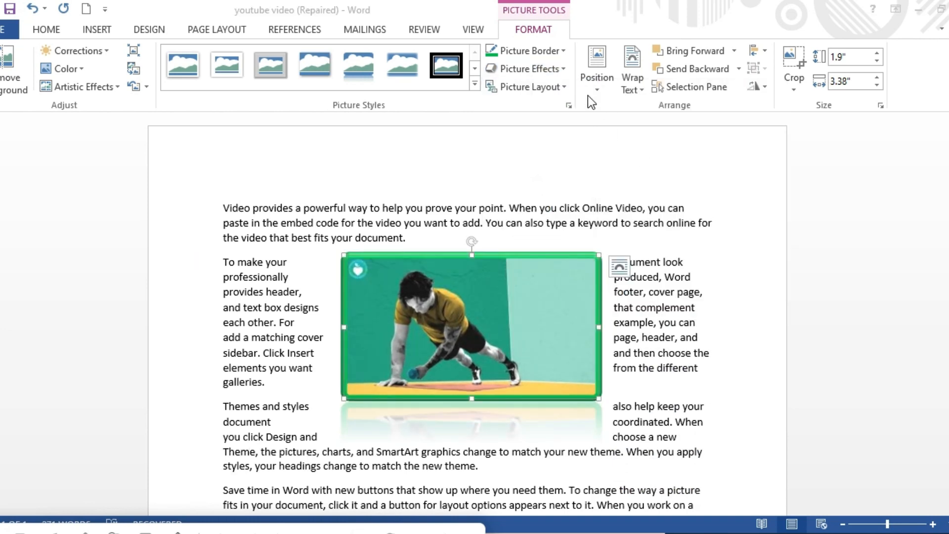
pyautogui.click(564, 70)
pyautogui.click(565, 71)
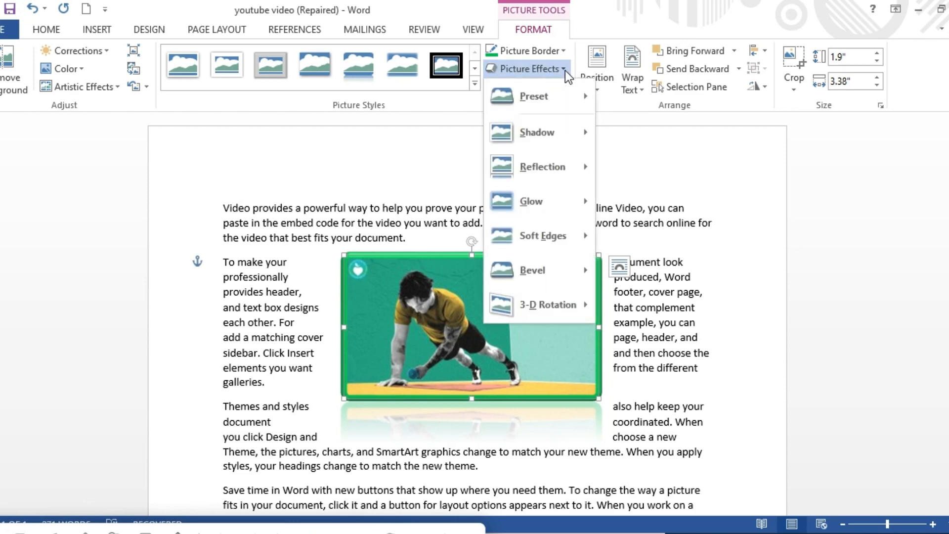
pyautogui.moveTo(559, 99)
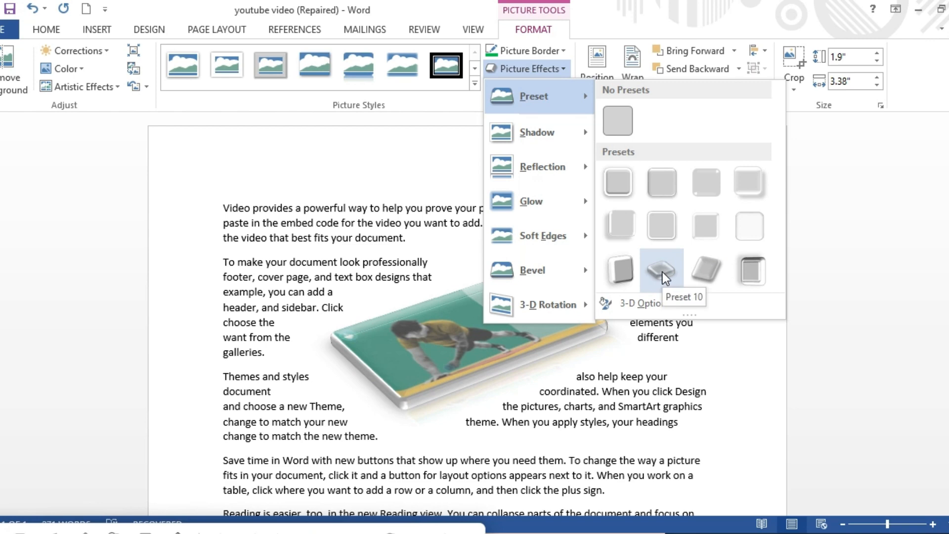
pyautogui.click(623, 271)
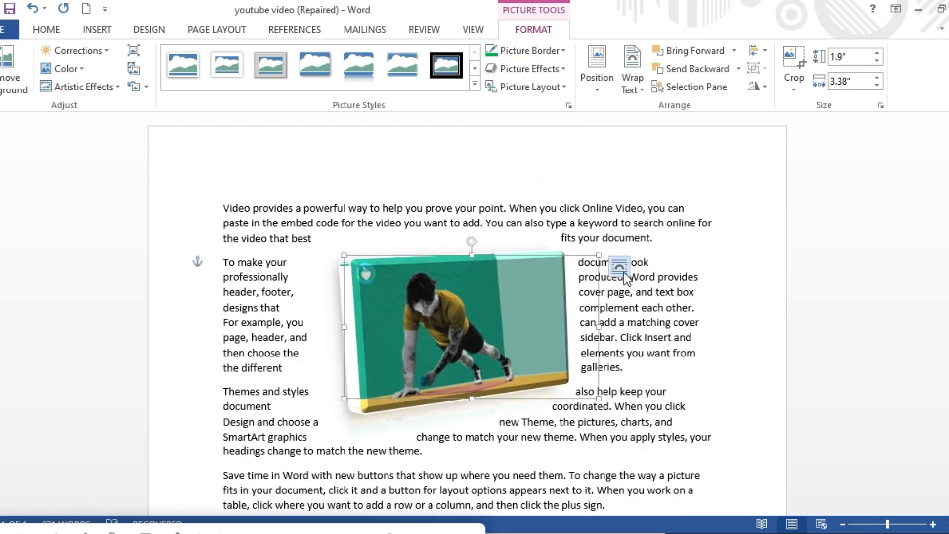
pyautogui.click(418, 438)
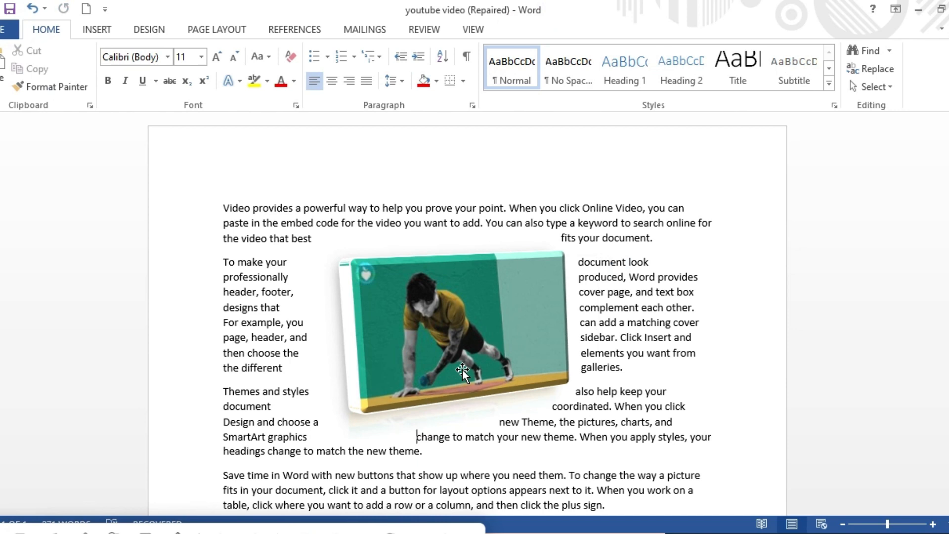
# - Select the picture and open the 3-D Options for its preset effect
pyautogui.click(484, 326)
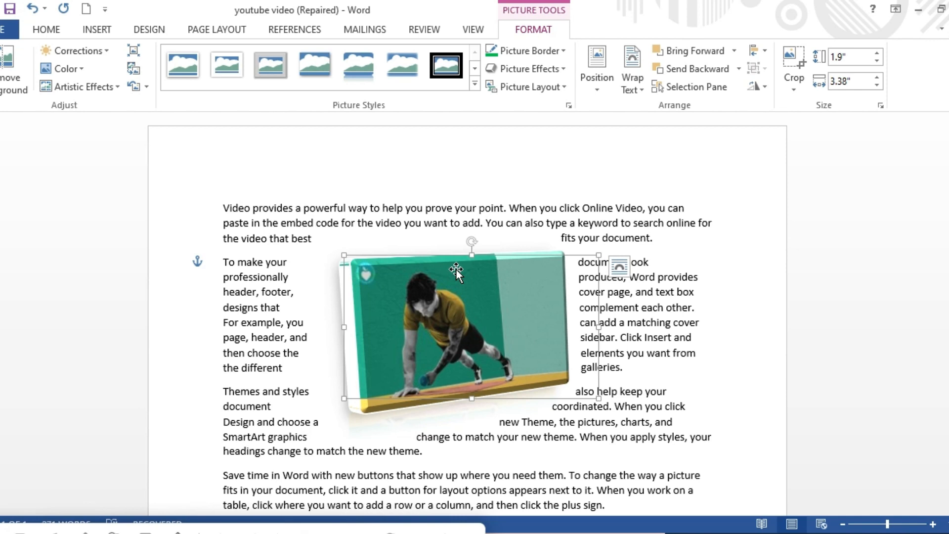
pyautogui.click(561, 69)
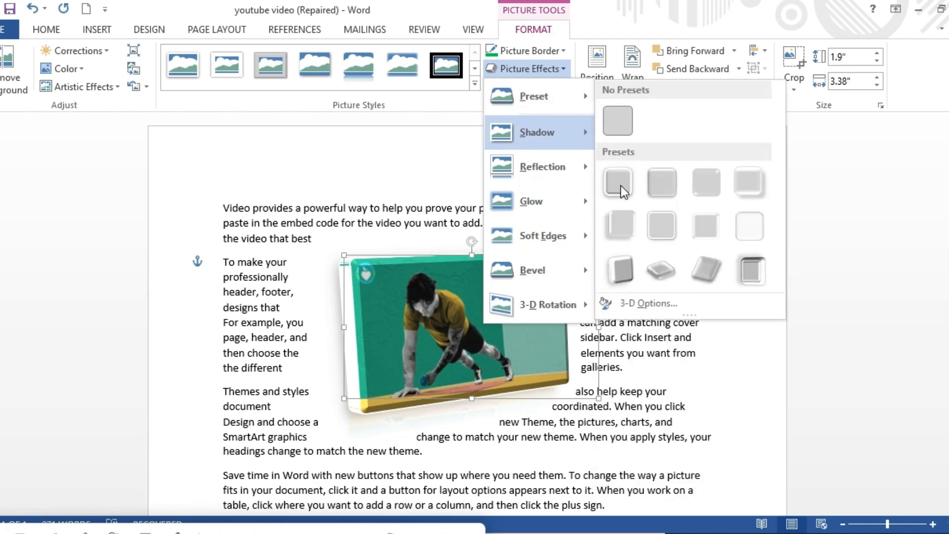
pyautogui.click(644, 305)
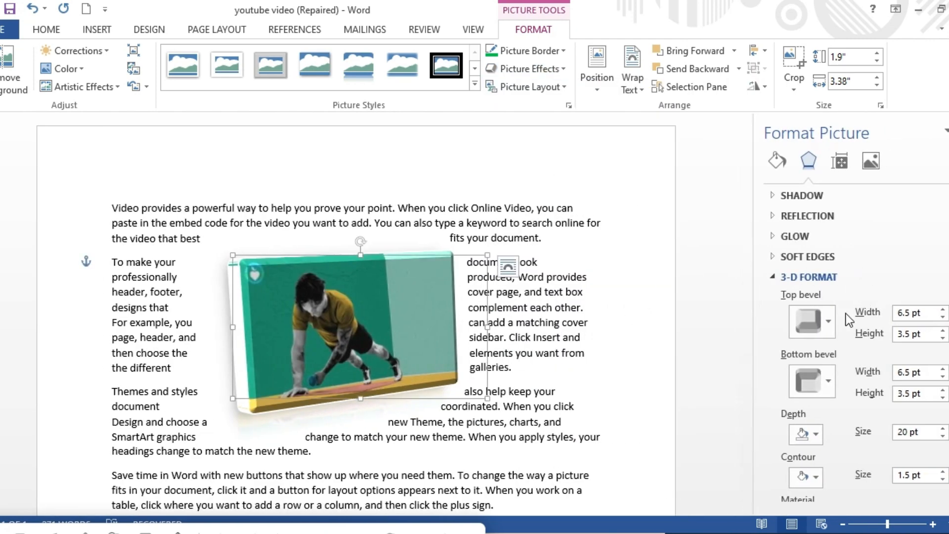
# - Try the Convex bottom bevel on the picture, and settle on Soft Round for the bottom bevel
pyautogui.click(829, 388)
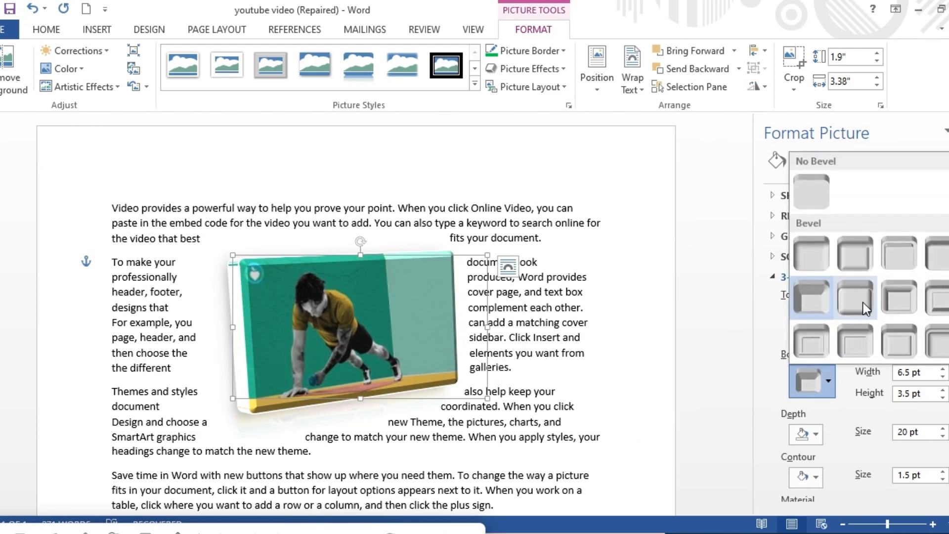
pyautogui.click(896, 295)
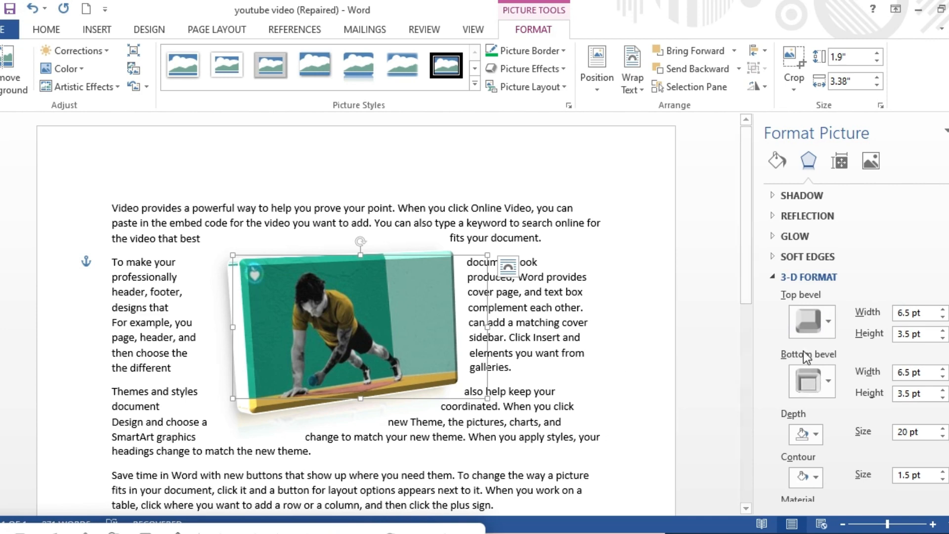
pyautogui.click(826, 373)
pyautogui.click(852, 301)
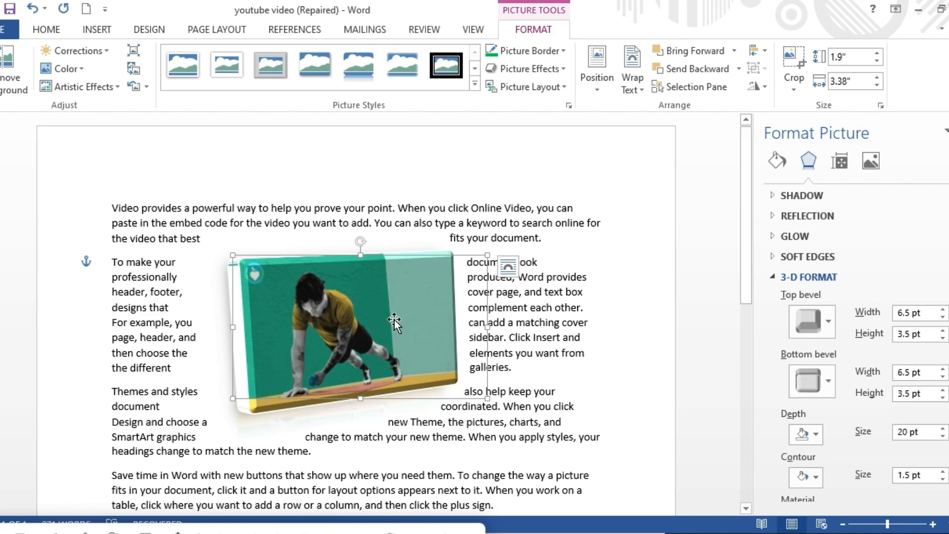
pyautogui.click(564, 69)
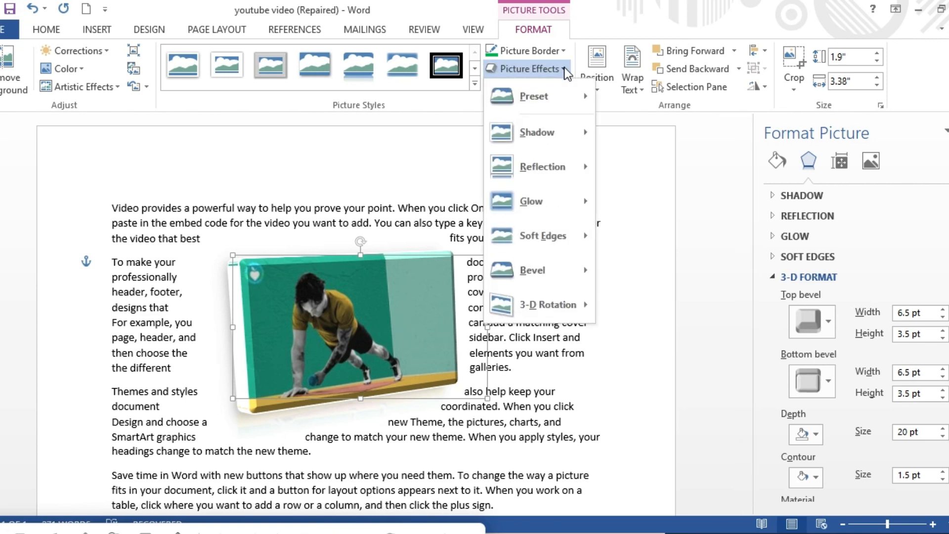
pyautogui.moveTo(566, 96)
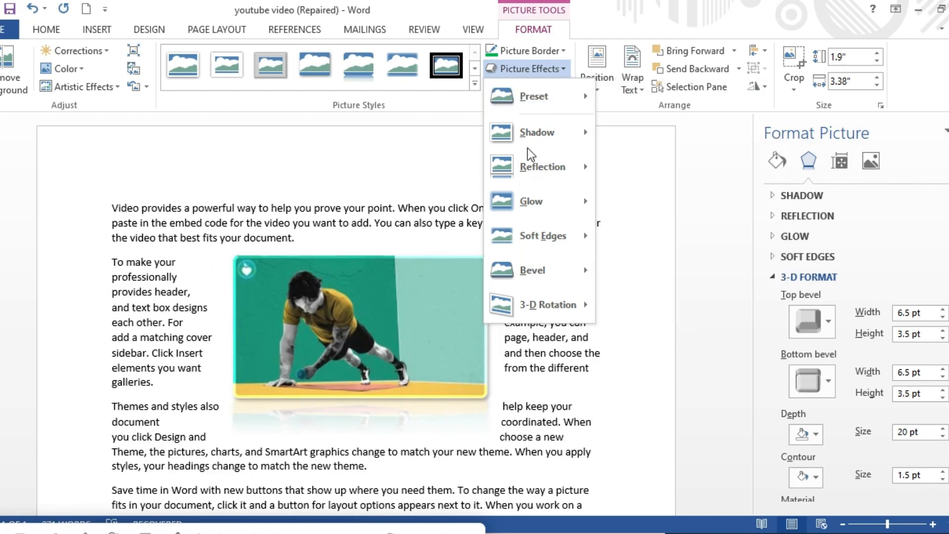
pyautogui.moveTo(571, 135)
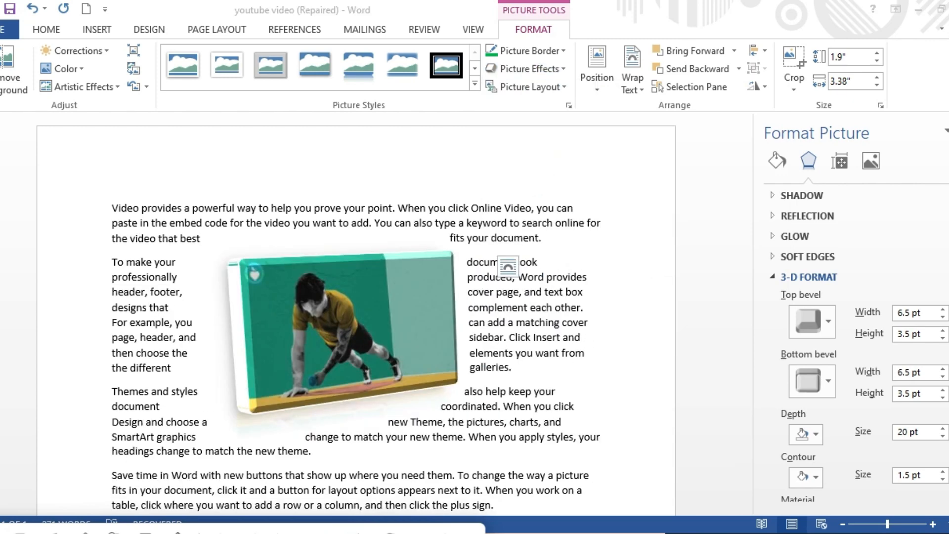
pyautogui.click(347, 296)
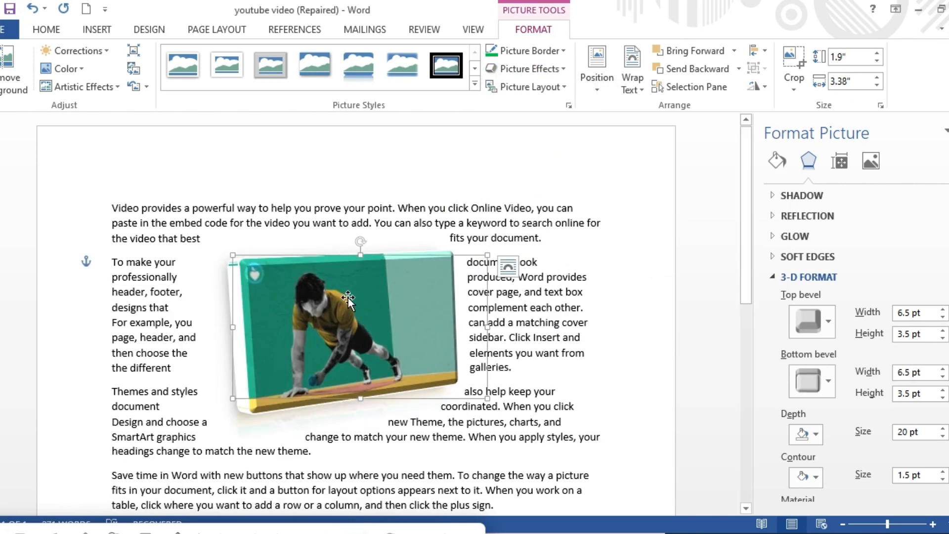
# - Open the picture's shadow options and apply the centered outer shadow preset
pyautogui.click(567, 66)
pyautogui.moveTo(560, 96)
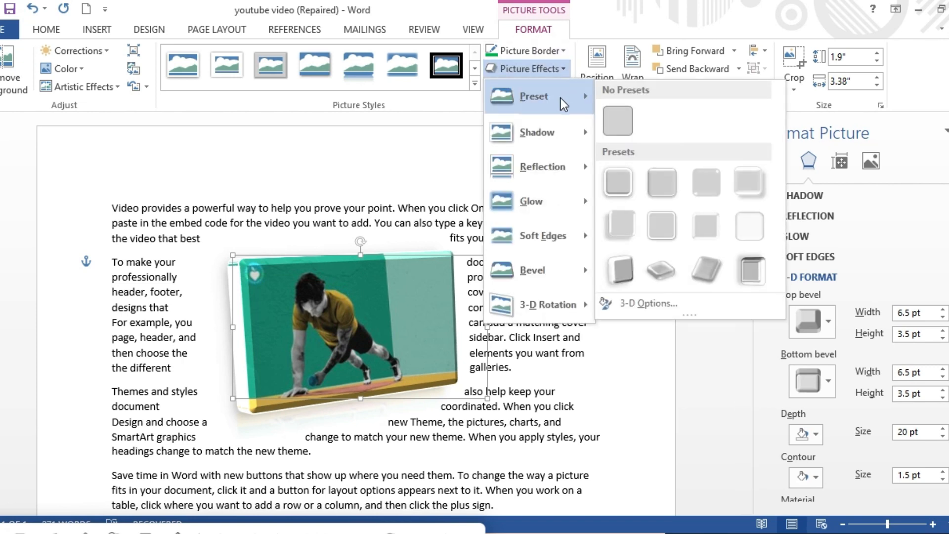
pyautogui.moveTo(565, 128)
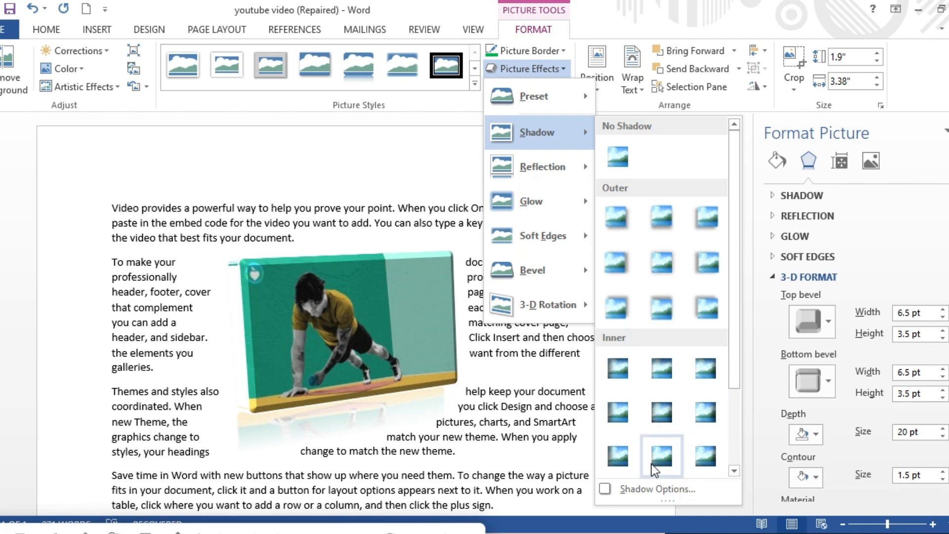
pyautogui.click(662, 488)
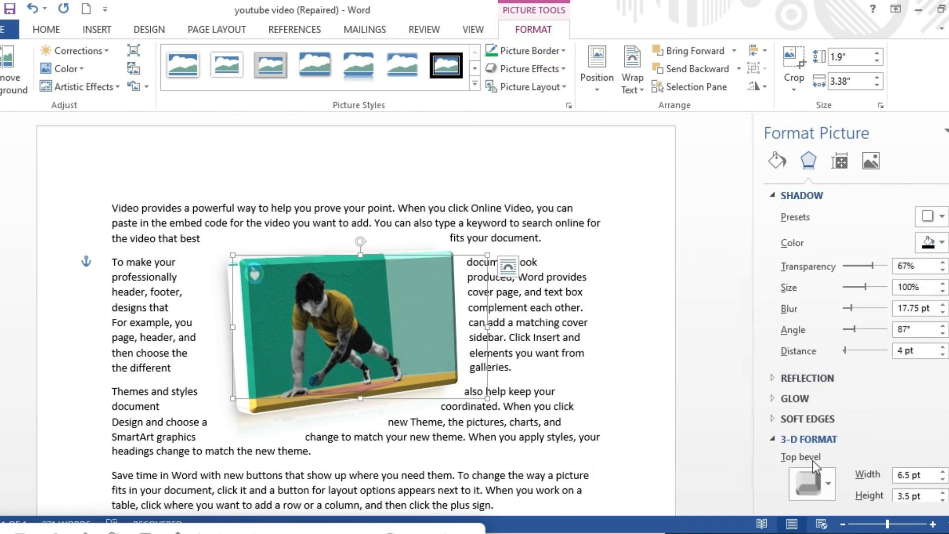
pyautogui.click(829, 484)
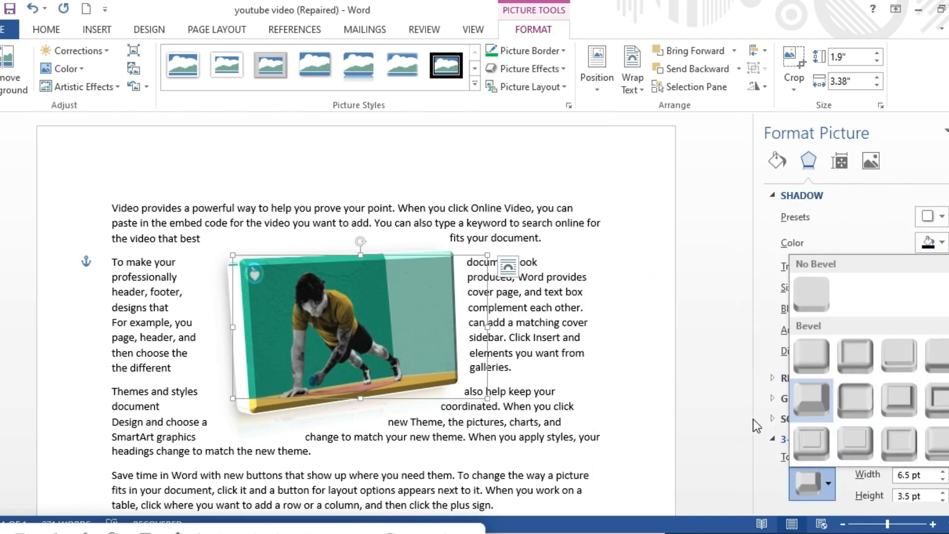
pyautogui.click(722, 366)
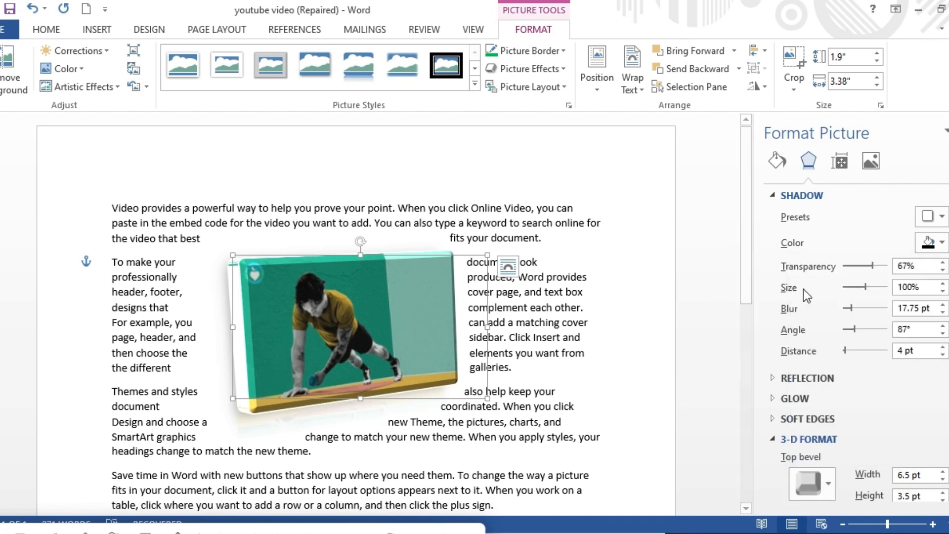
pyautogui.click(932, 217)
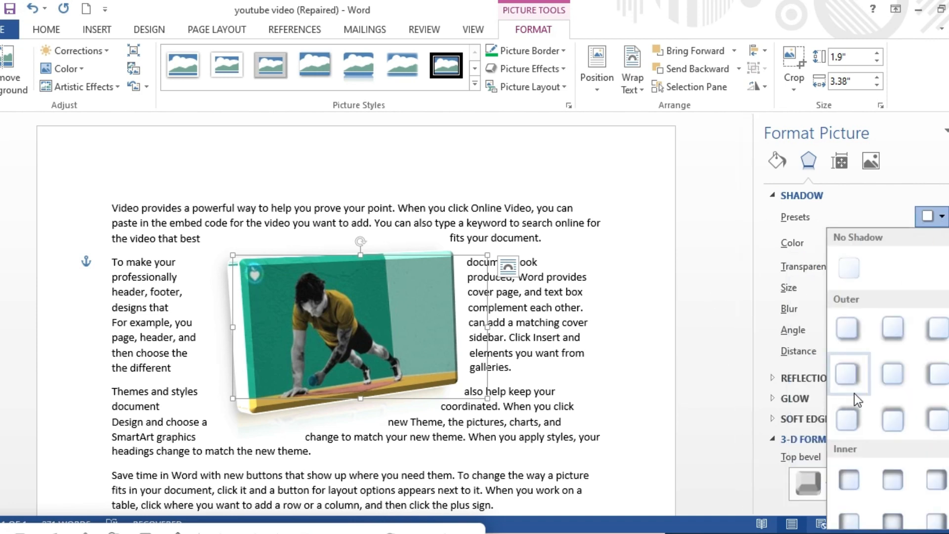
pyautogui.click(903, 378)
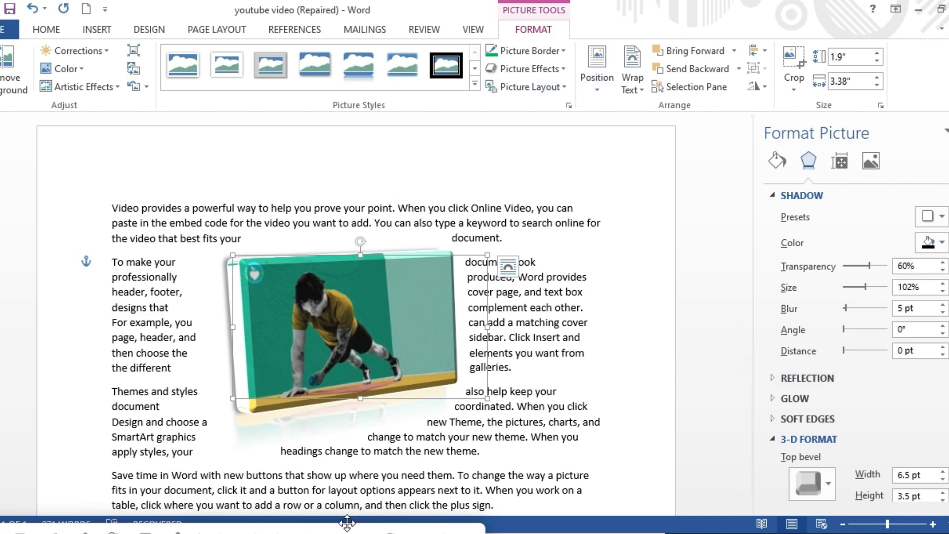
pyautogui.click(372, 526)
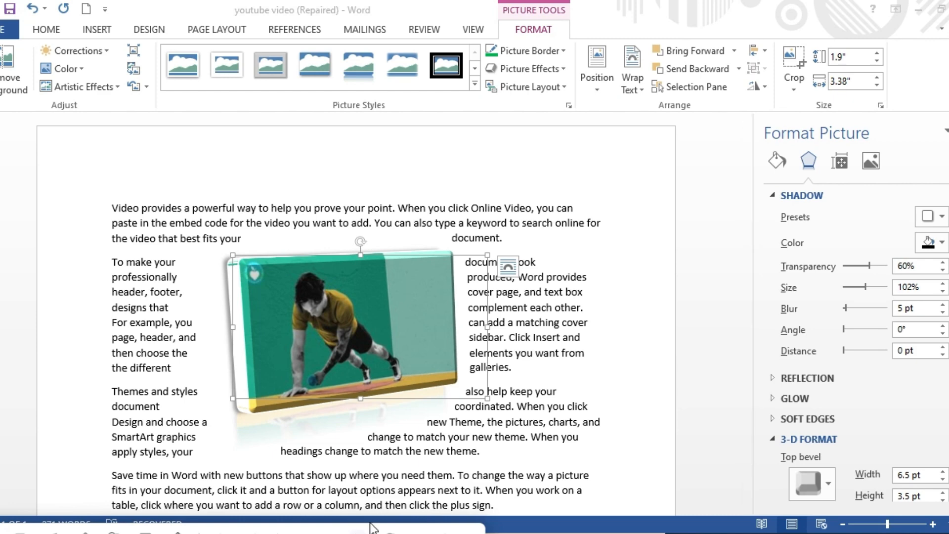
# - Apply the Full Reflection, 4 pt offset variation and the green 11 pt glow to the picture
pyautogui.click(563, 68)
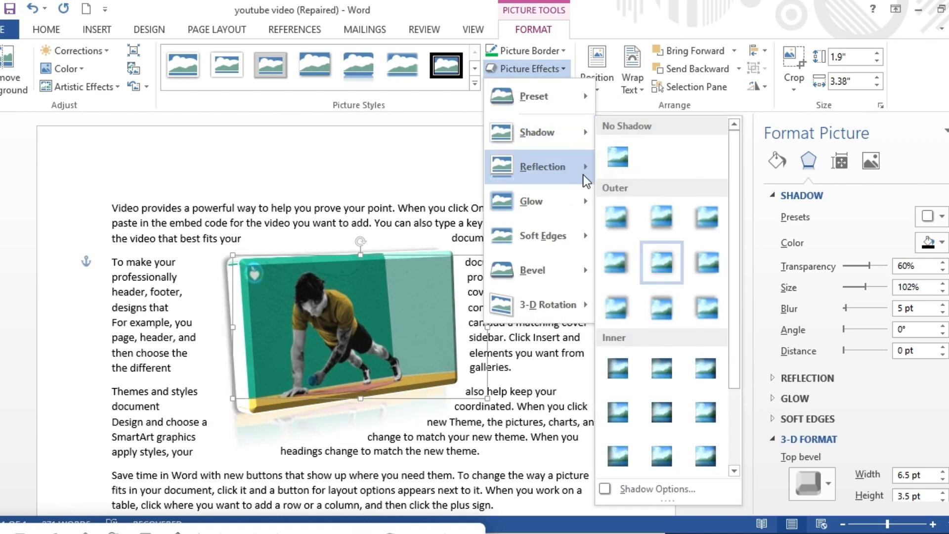
pyautogui.moveTo(580, 178)
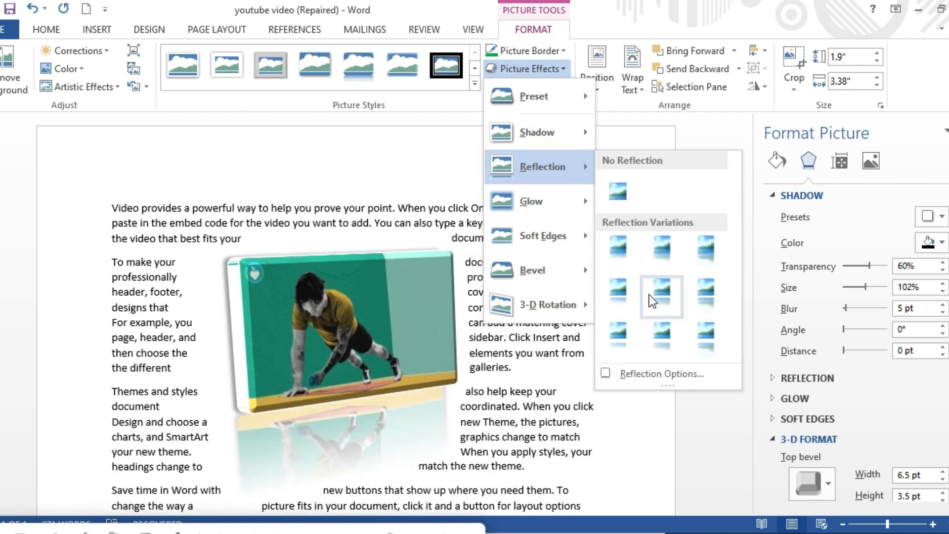
pyautogui.click(696, 310)
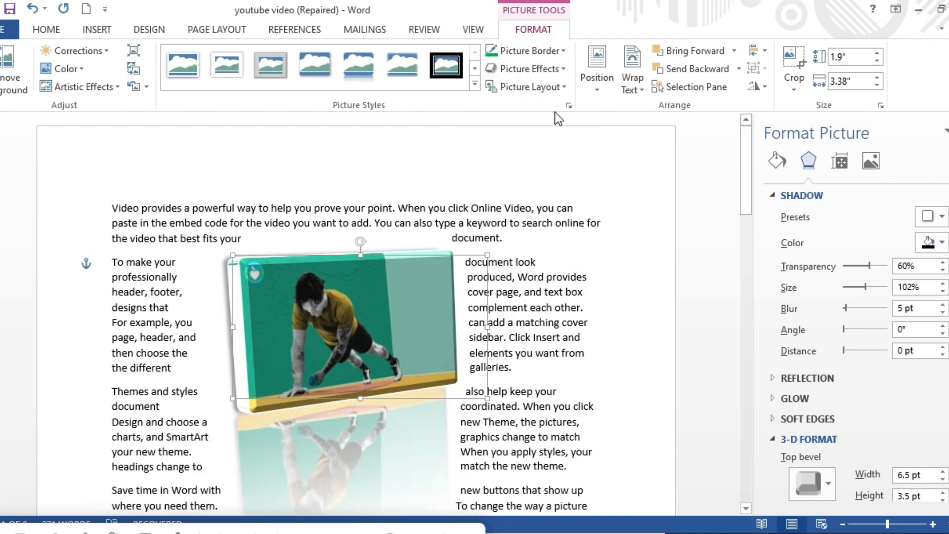
pyautogui.click(562, 70)
pyautogui.moveTo(570, 166)
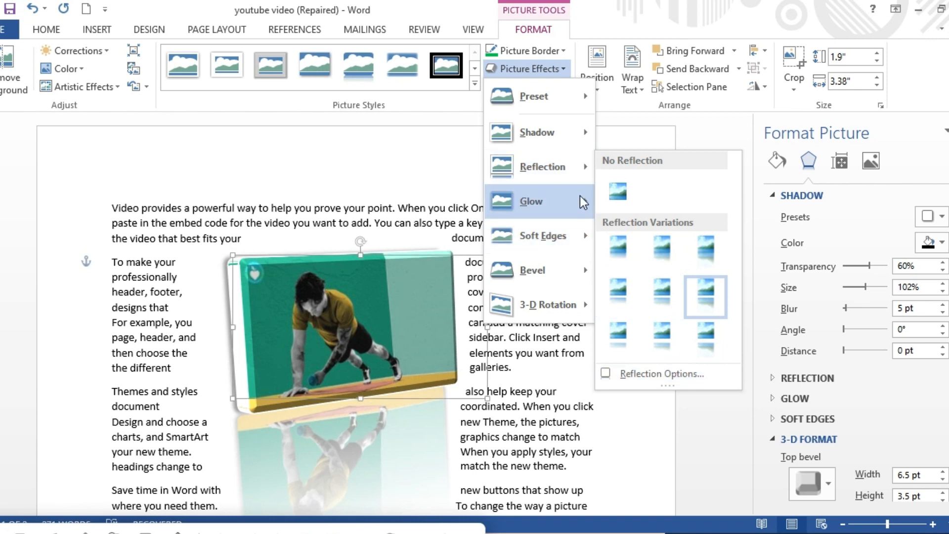
pyautogui.moveTo(585, 204)
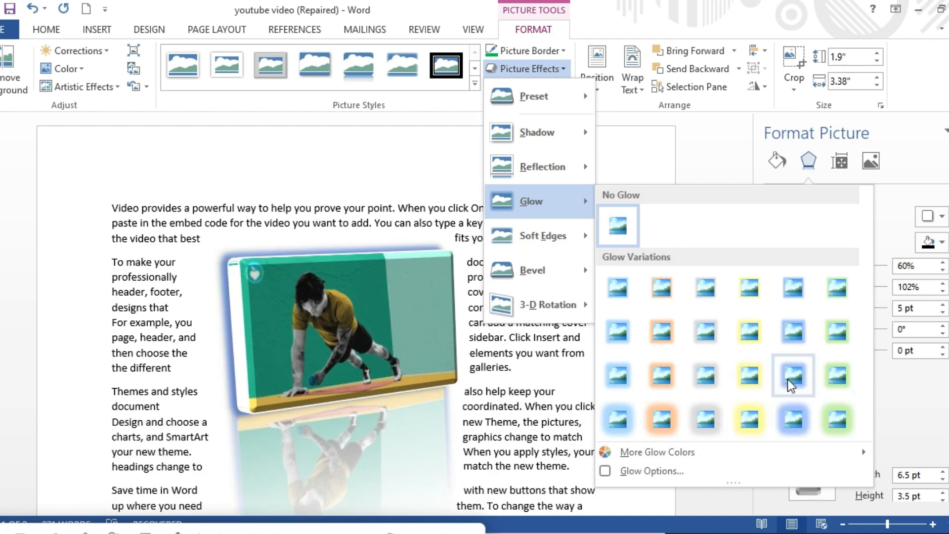
pyautogui.click(838, 368)
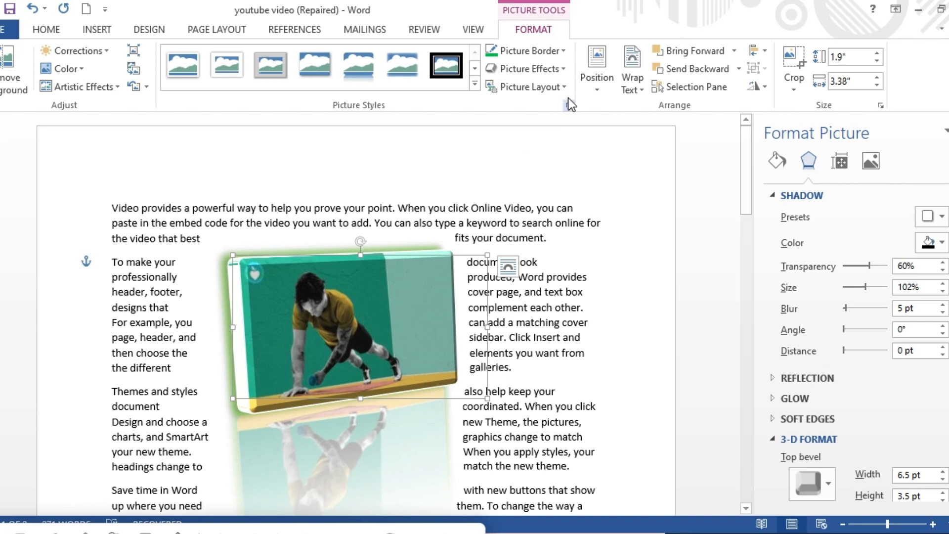
# - Apply the 10 Point soft edges effect and the Soft Round bevel to the picture
pyautogui.click(565, 65)
pyautogui.moveTo(556, 241)
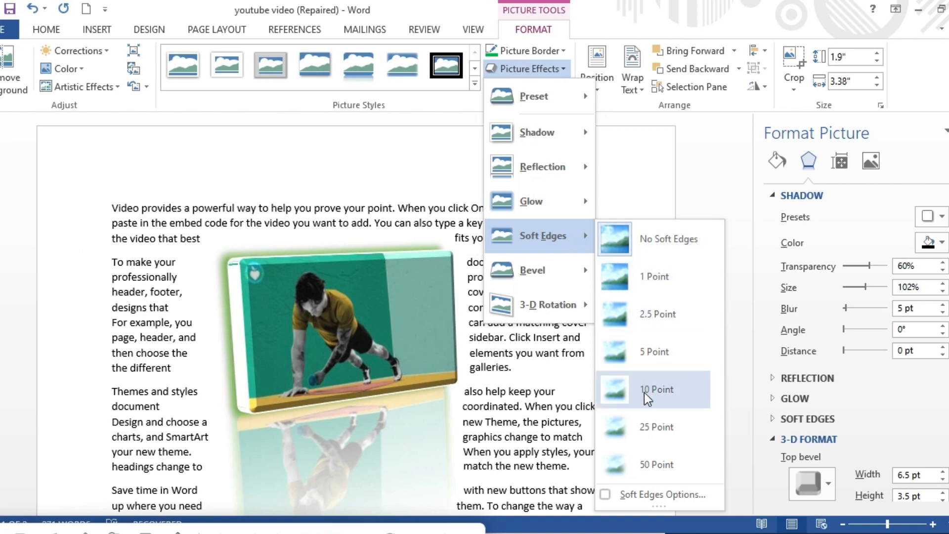
pyautogui.click(648, 376)
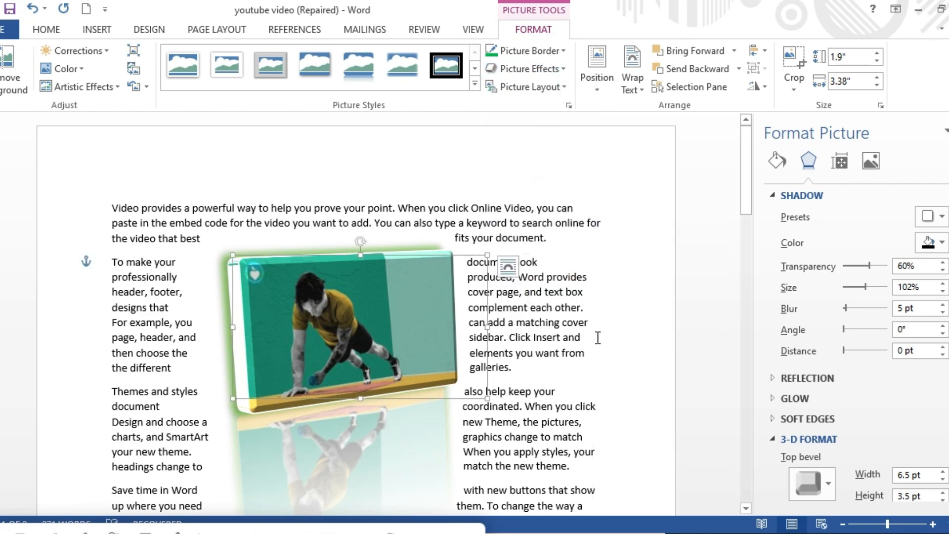
pyautogui.click(558, 72)
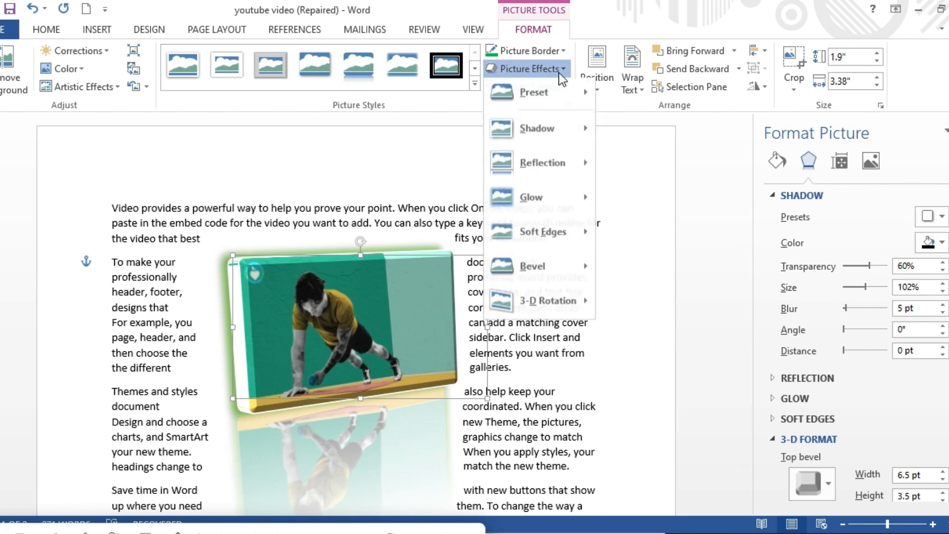
pyautogui.moveTo(552, 270)
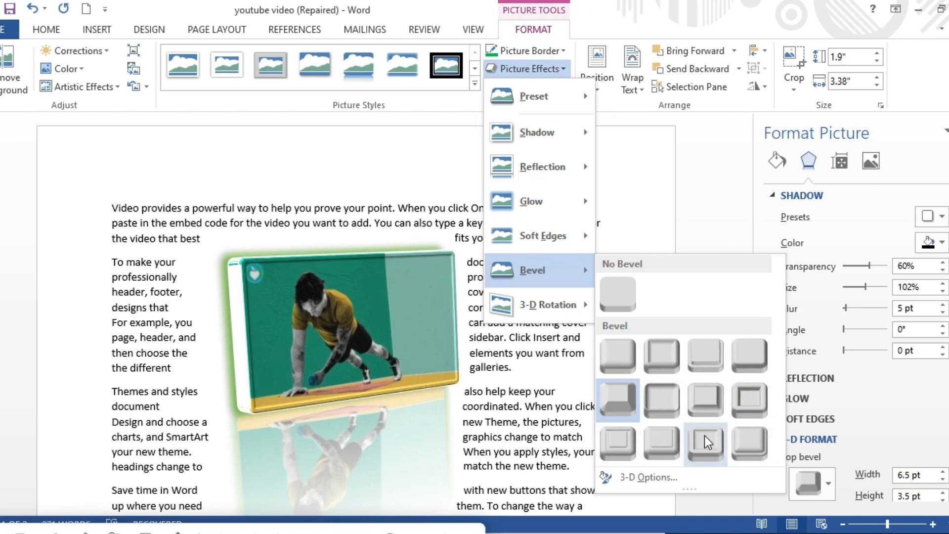
pyautogui.click(670, 402)
# - Apply the Off Axis 2 Left parallel 3-D rotation to the picture
pyautogui.click(563, 69)
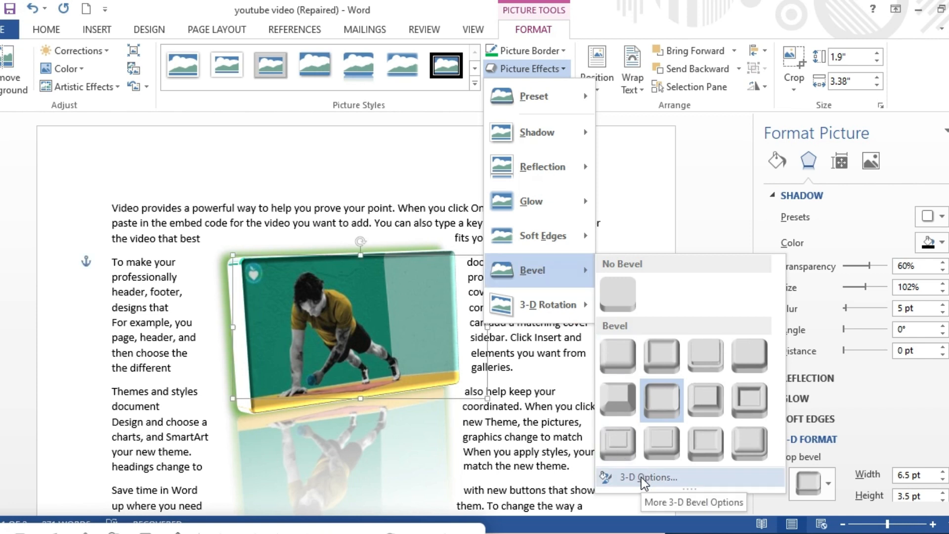
pyautogui.moveTo(573, 309)
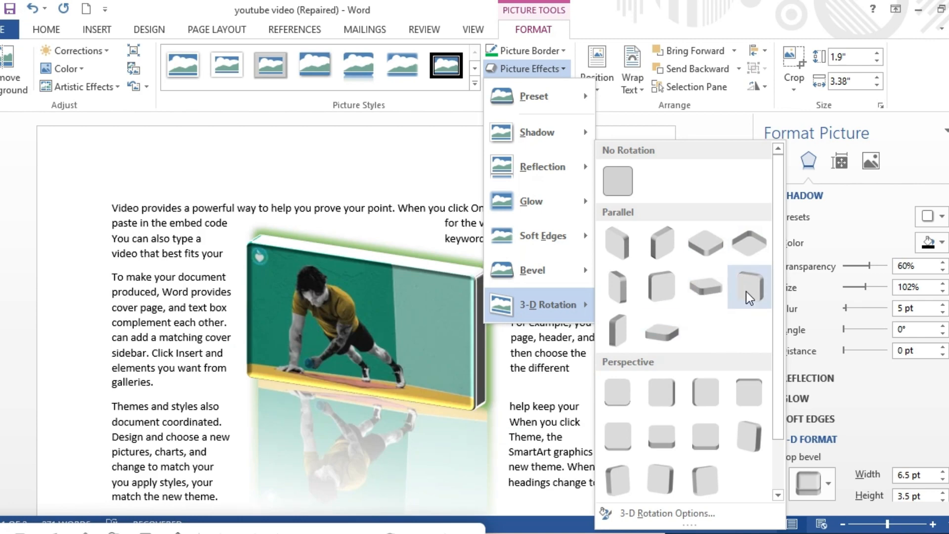
pyautogui.click(749, 296)
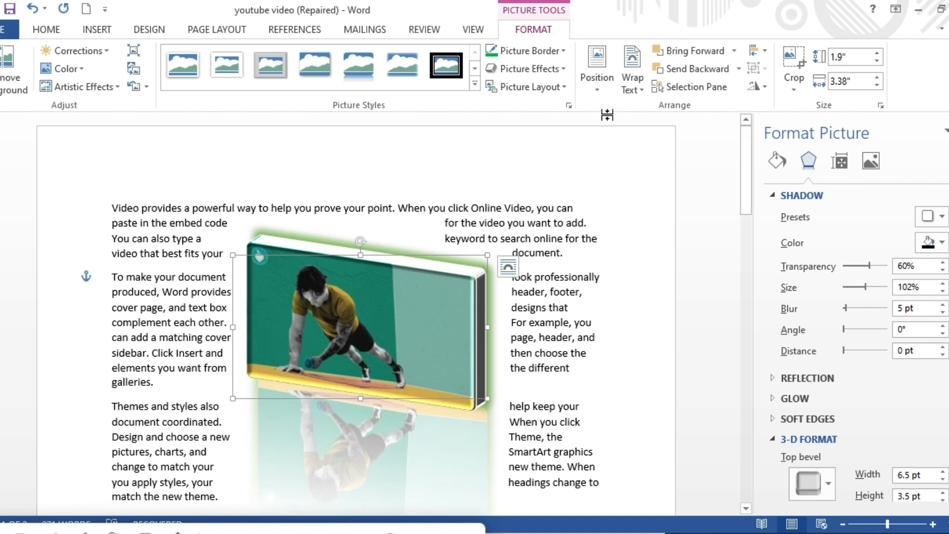
# - Preview the position presets and place the picture in the middle center of the page with text wrapping
pyautogui.click(600, 90)
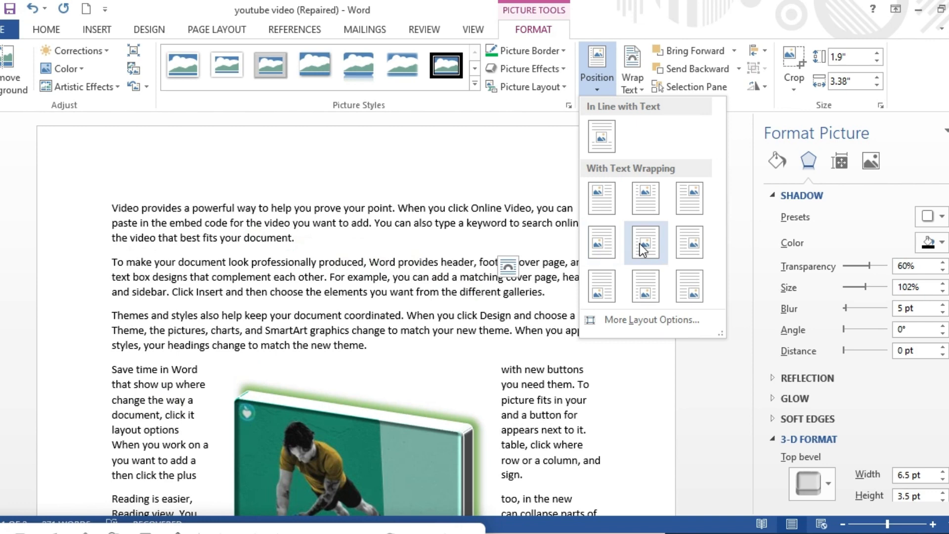
pyautogui.press('Escape')
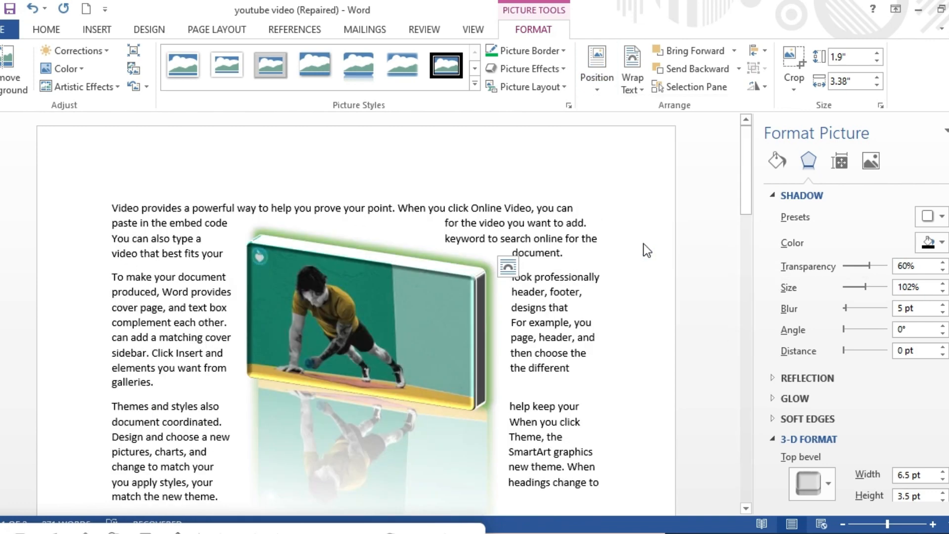
pyautogui.click(594, 74)
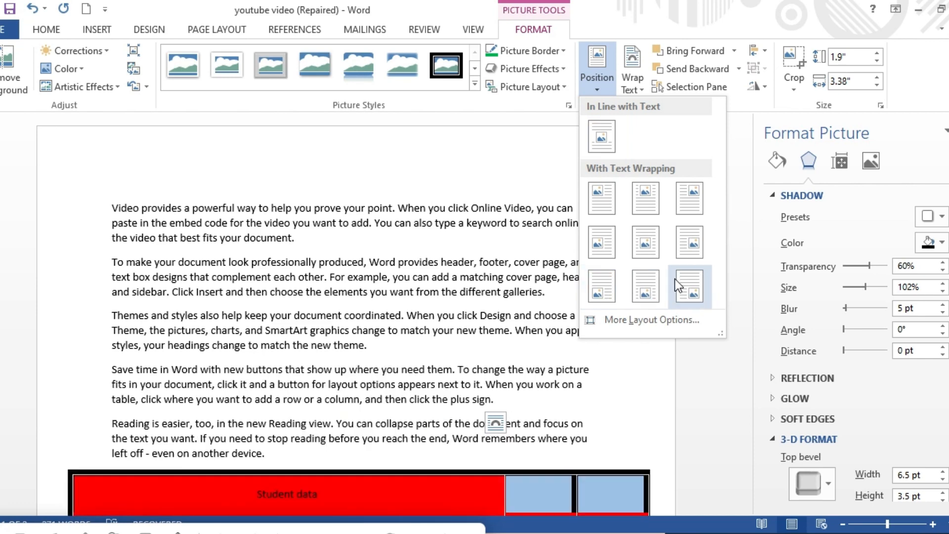
pyautogui.click(646, 229)
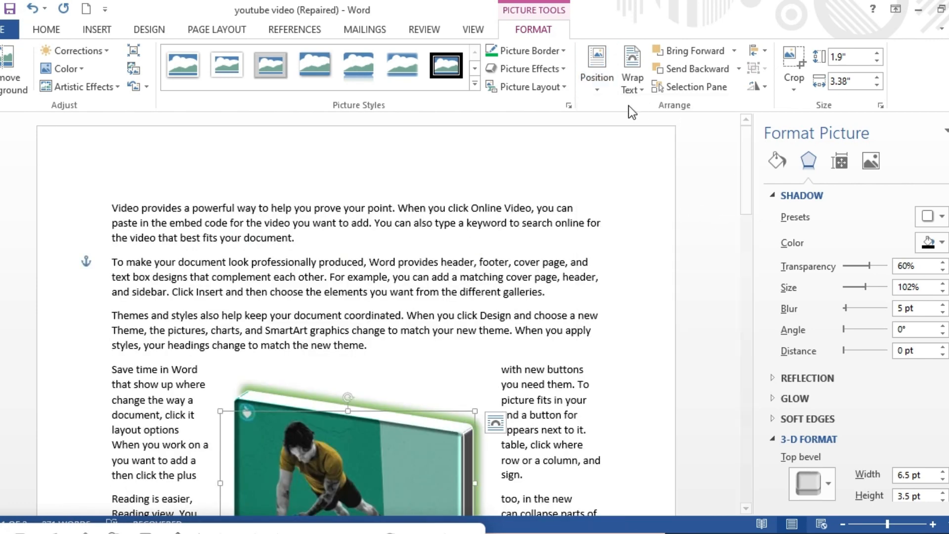
# - Set the picture's text wrapping to Square
pyautogui.click(643, 88)
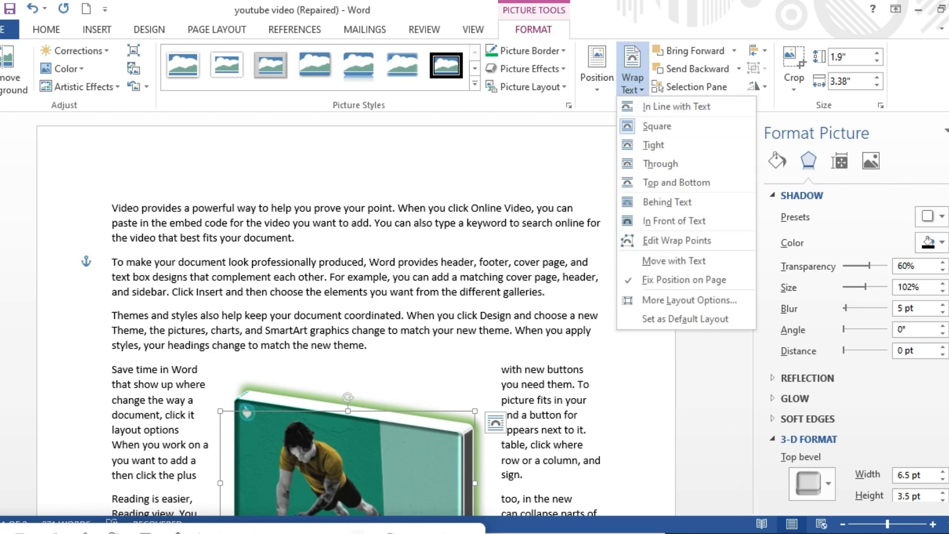
pyautogui.click(403, 420)
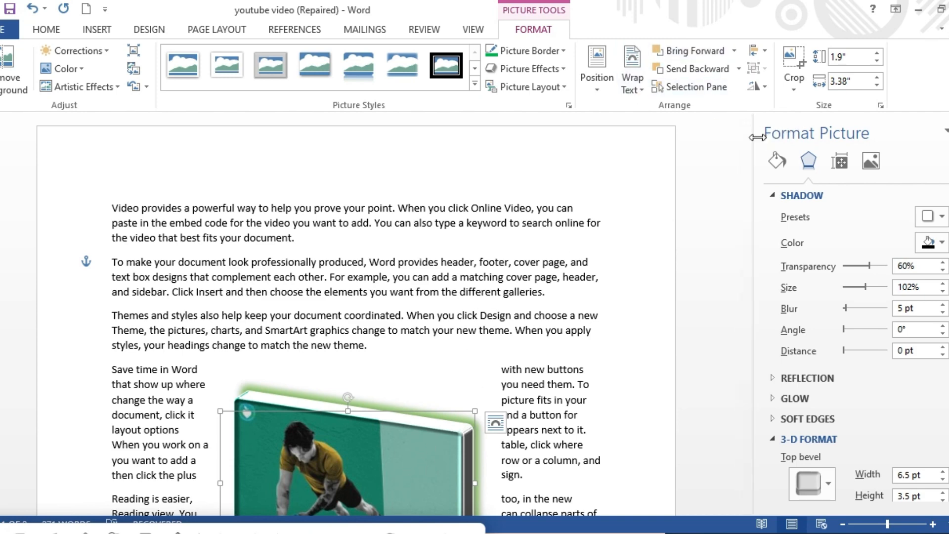
pyautogui.moveTo(747, 149); pyautogui.dragTo(748, 181)
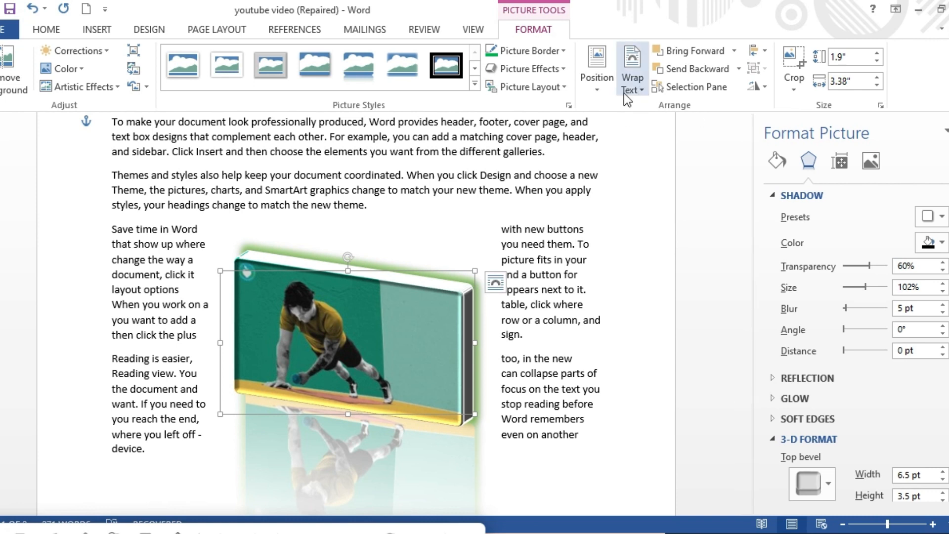
pyautogui.click(642, 88)
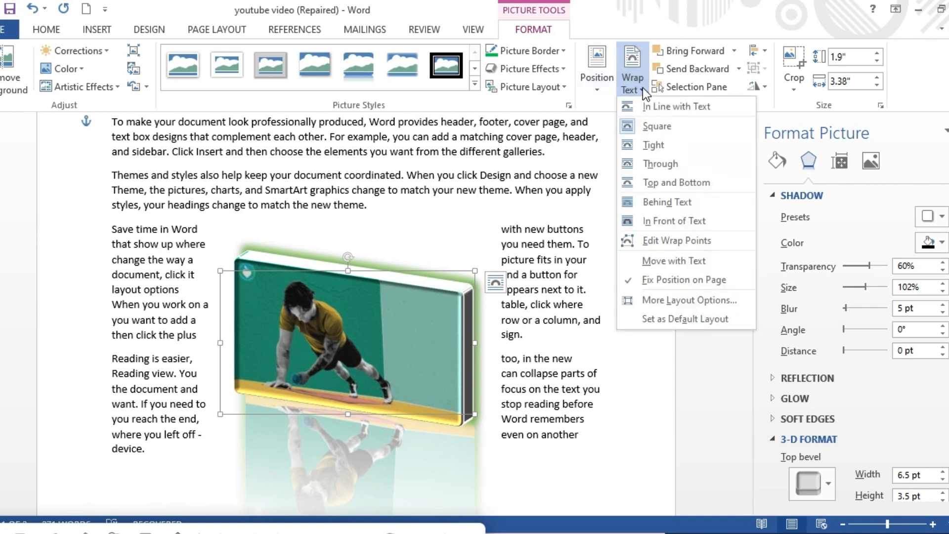
pyautogui.click(660, 127)
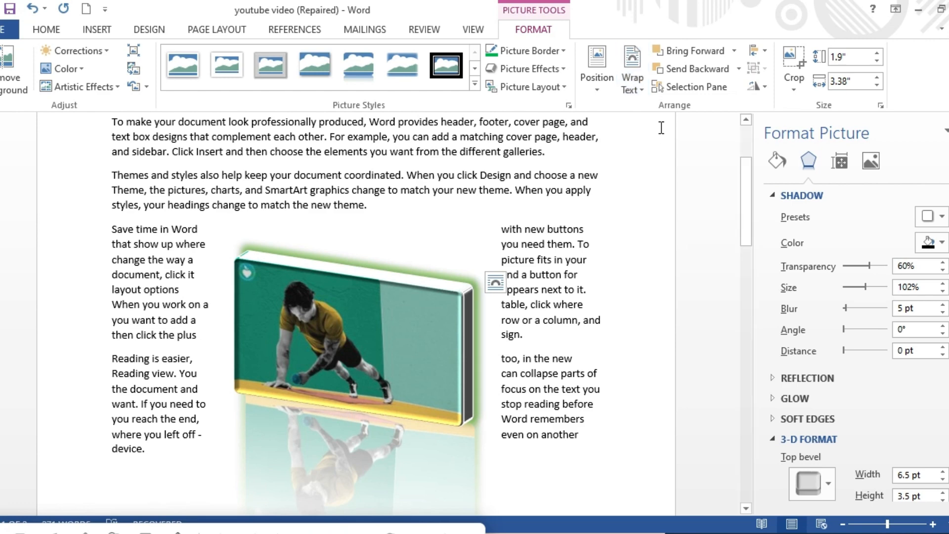
# - Try Through text wrapping on the picture and switch it to Top and Bottom
pyautogui.click(640, 87)
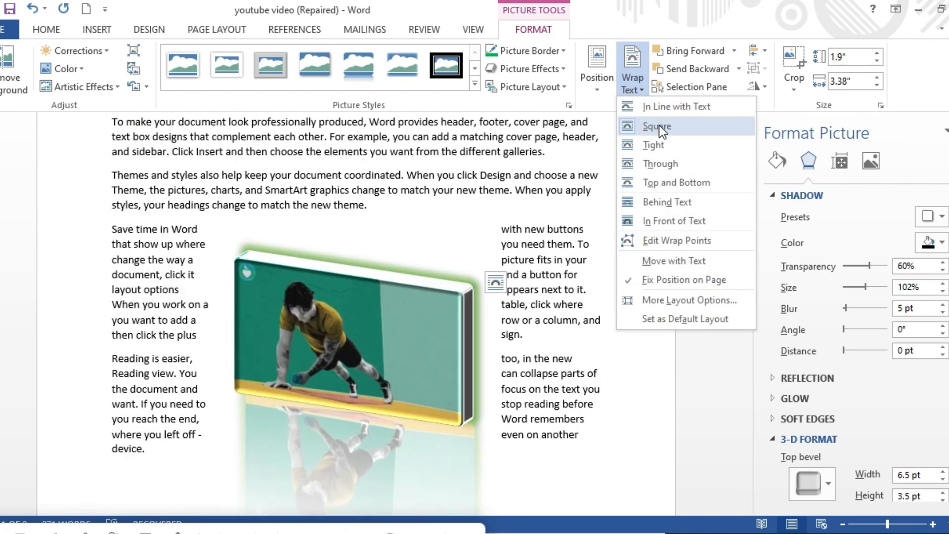
pyautogui.click(668, 166)
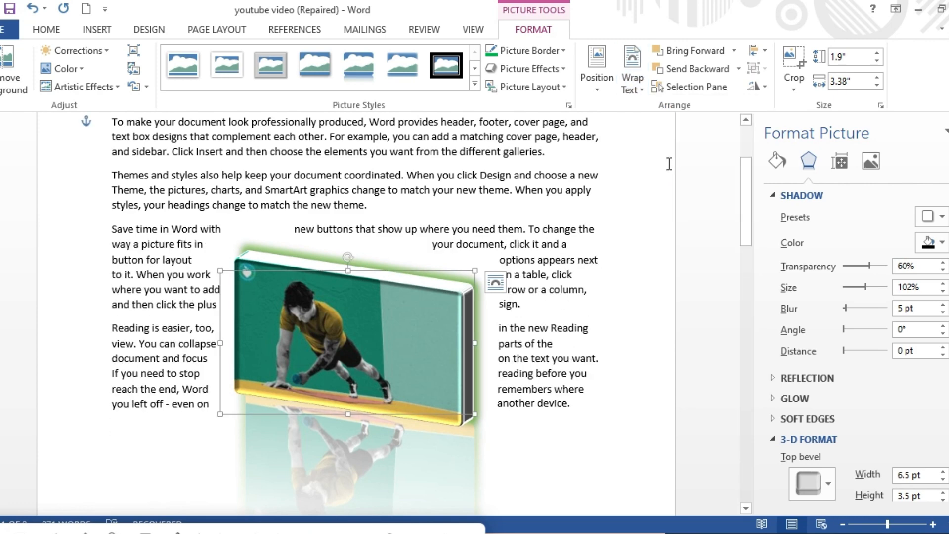
pyautogui.click(632, 83)
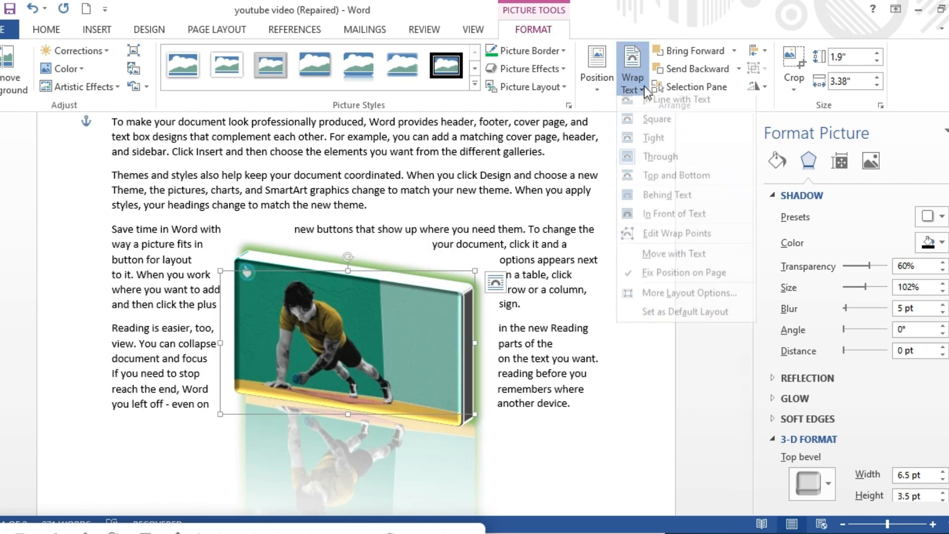
pyautogui.click(663, 184)
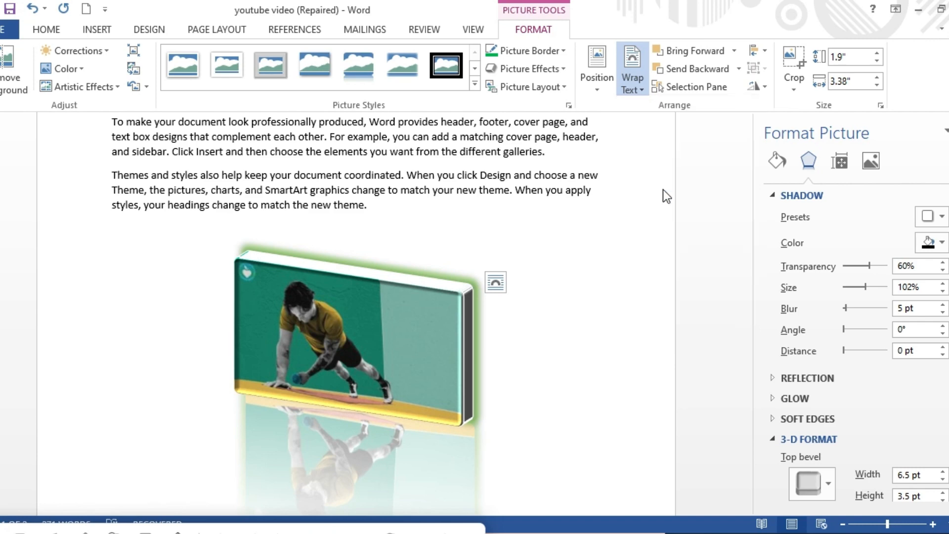
# - Place the picture behind the text over the opening paragraphs, and switch its wrapping to In Front of Text
pyautogui.moveTo(746, 194); pyautogui.dragTo(742, 175)
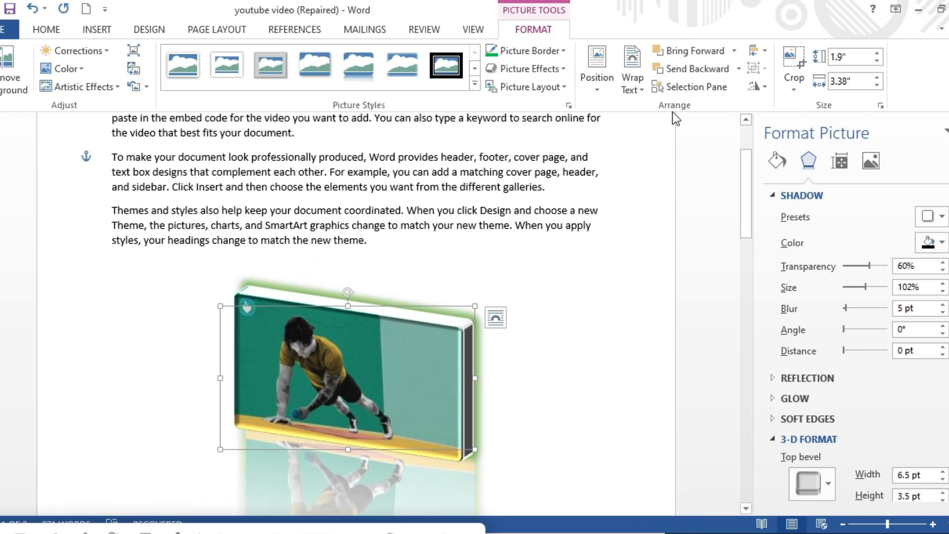
pyautogui.click(642, 87)
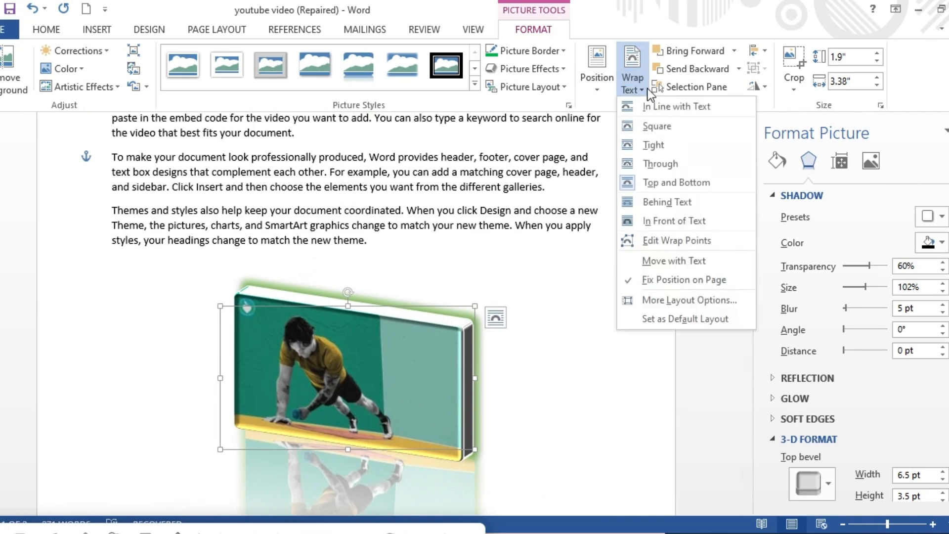
pyautogui.click(673, 202)
pyautogui.scroll(-1, 673, 203)
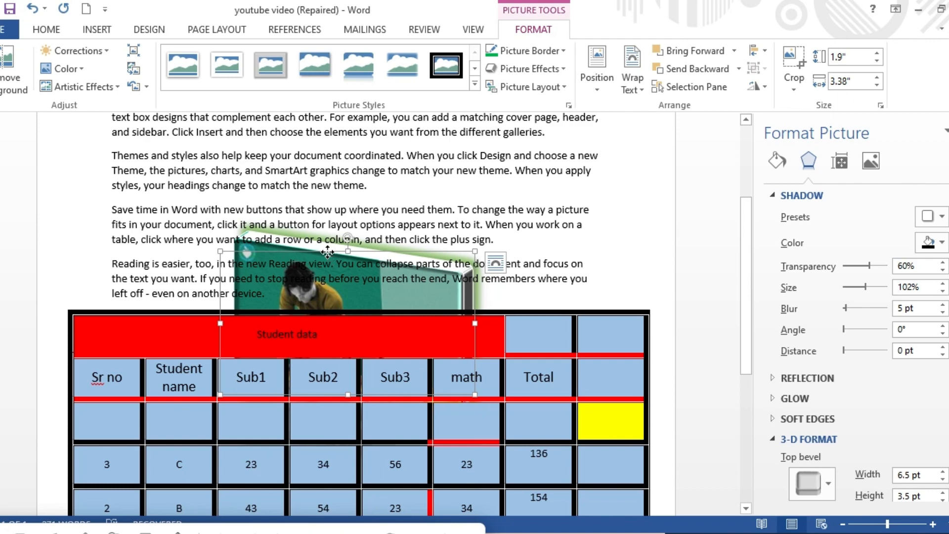
pyautogui.moveTo(327, 253); pyautogui.dragTo(335, 232)
pyautogui.moveTo(351, 160); pyautogui.dragTo(352, 237)
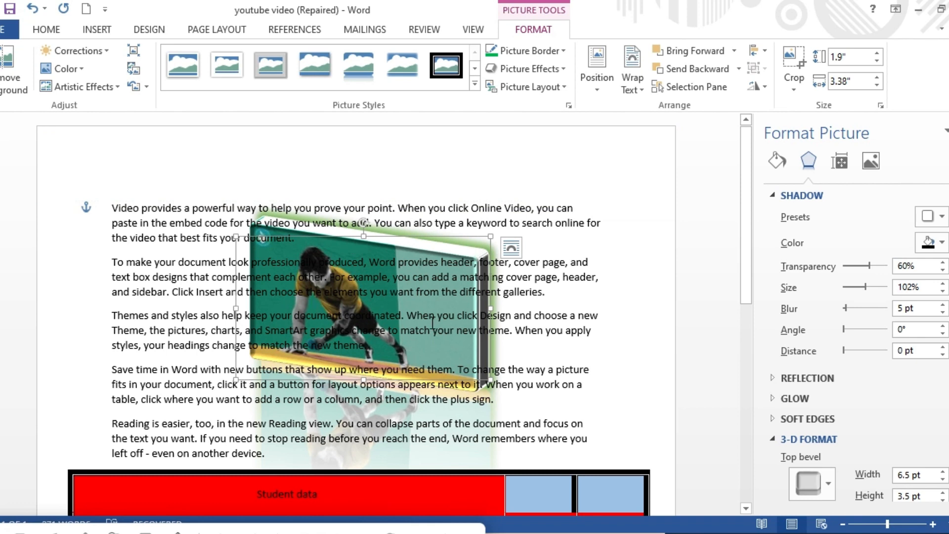
pyautogui.click(643, 93)
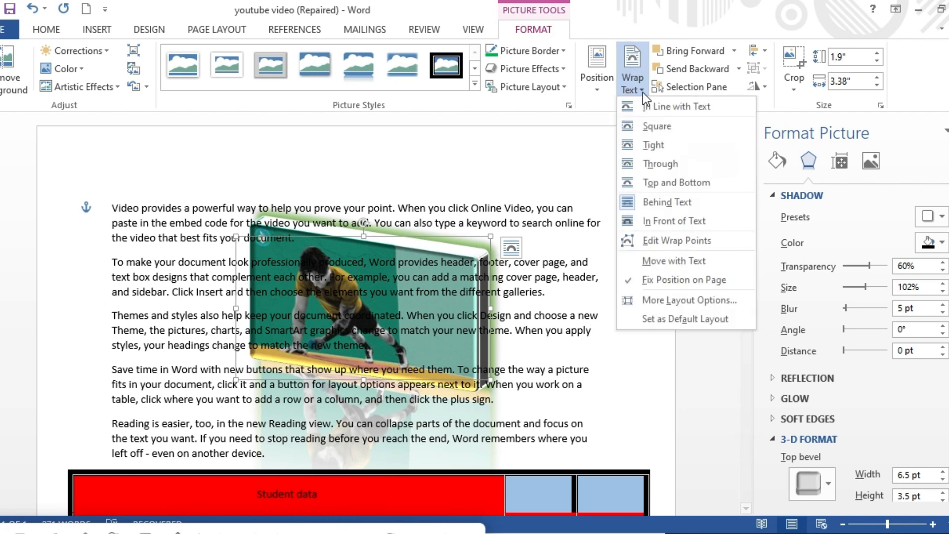
pyautogui.click(689, 220)
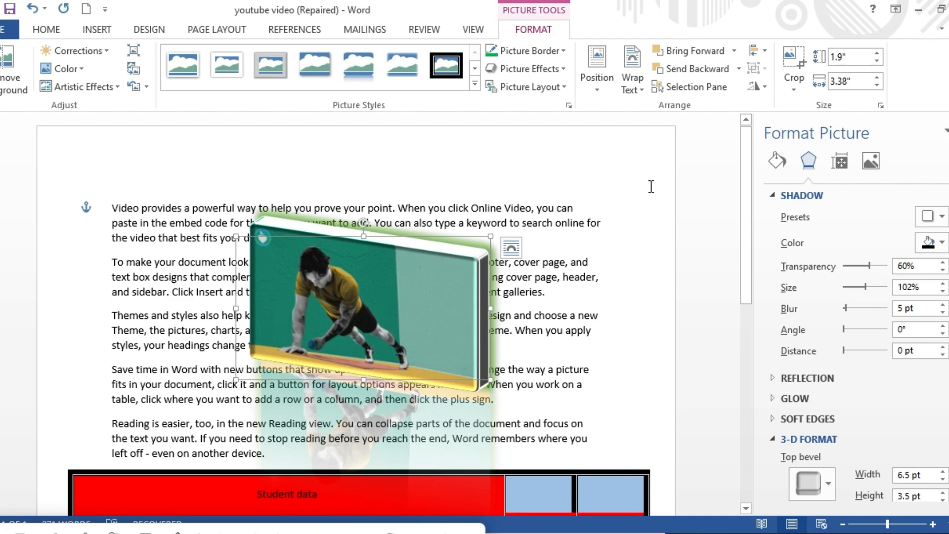
# - Edit the picture's wrap points, pulling the bottom-left point far down and the bottom-right points down and outward
pyautogui.click(642, 90)
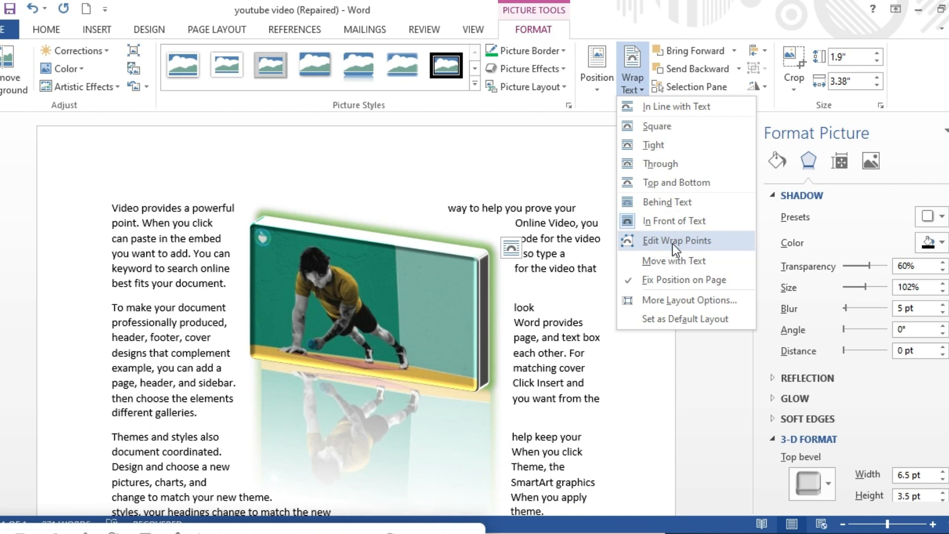
pyautogui.click(673, 242)
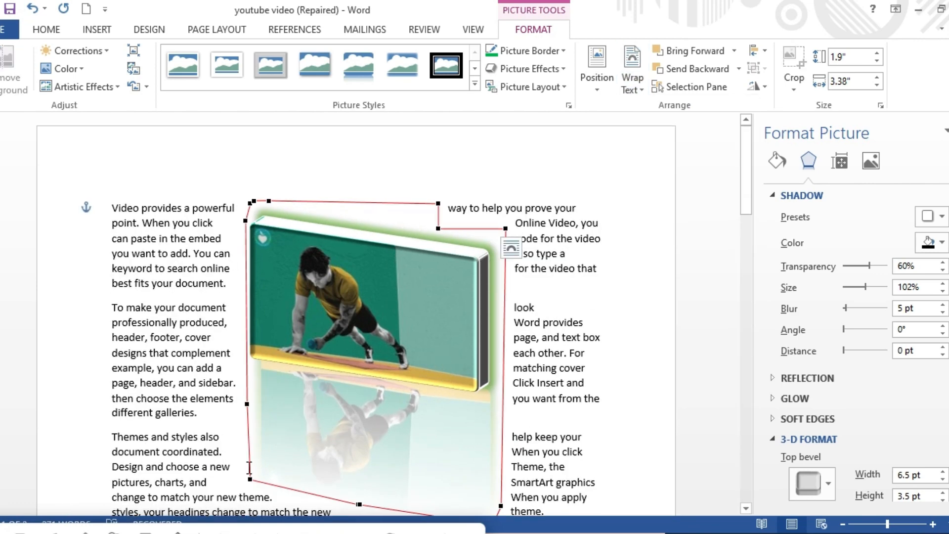
pyautogui.moveTo(248, 479); pyautogui.dragTo(217, 479)
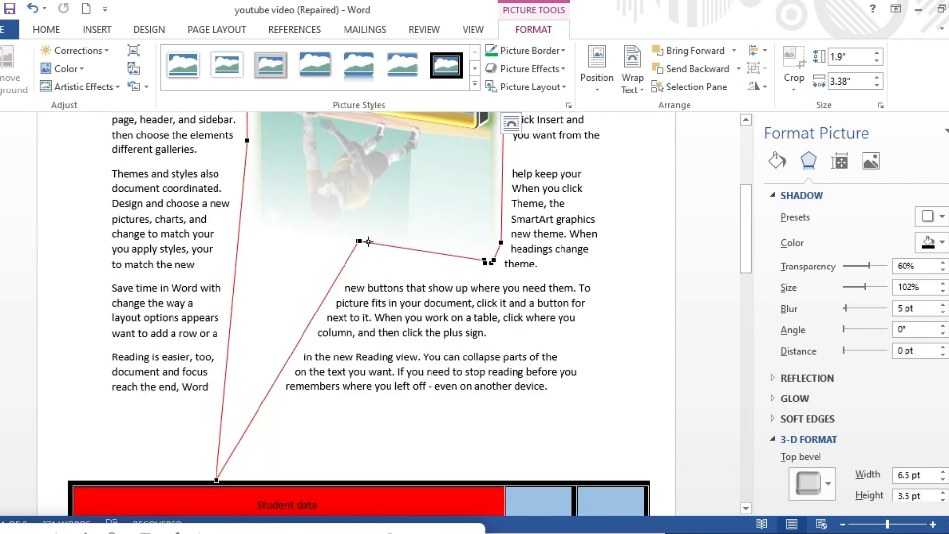
pyautogui.moveTo(485, 263); pyautogui.dragTo(498, 365)
pyautogui.moveTo(502, 243); pyautogui.dragTo(578, 273)
pyautogui.doubleClick(430, 297)
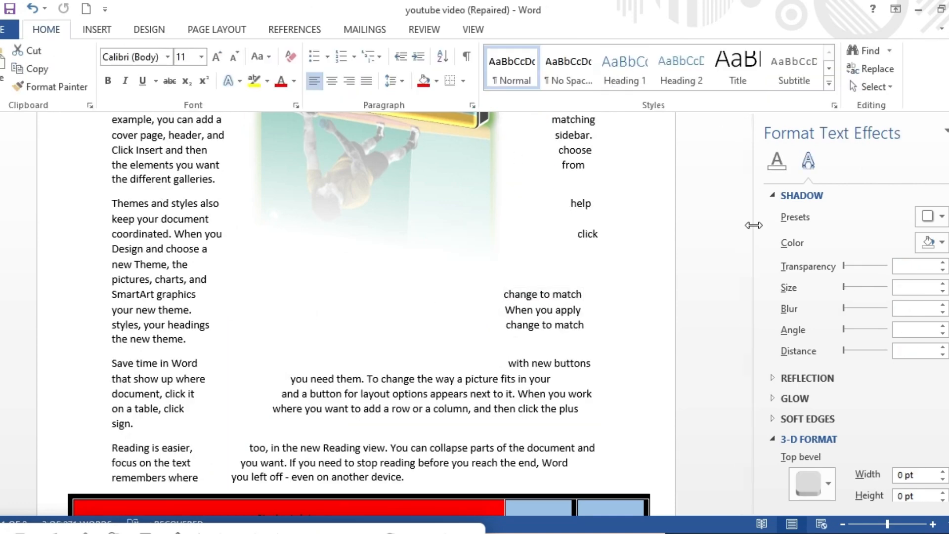
pyautogui.click(374, 180)
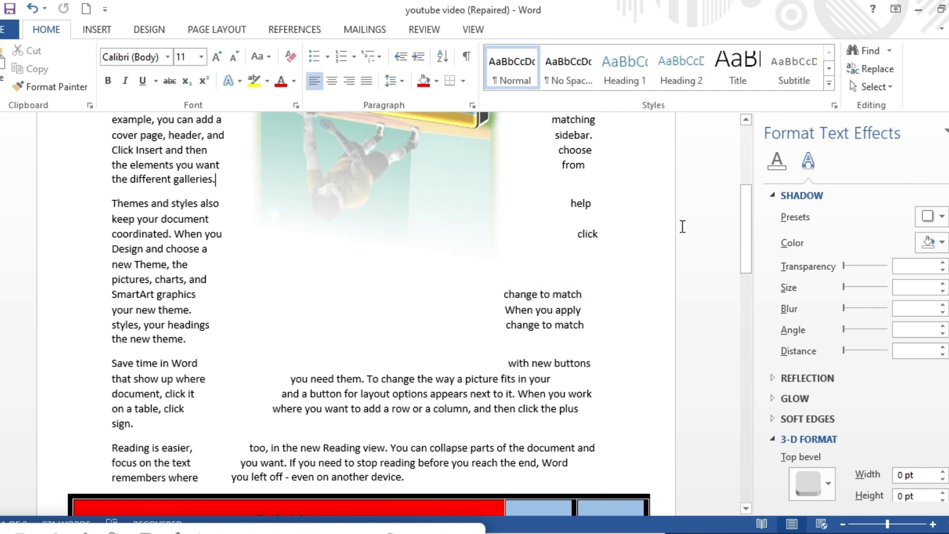
# - Select the picture again and set it to Move with Text
pyautogui.moveTo(745, 221); pyautogui.dragTo(729, 165)
pyautogui.click(432, 231)
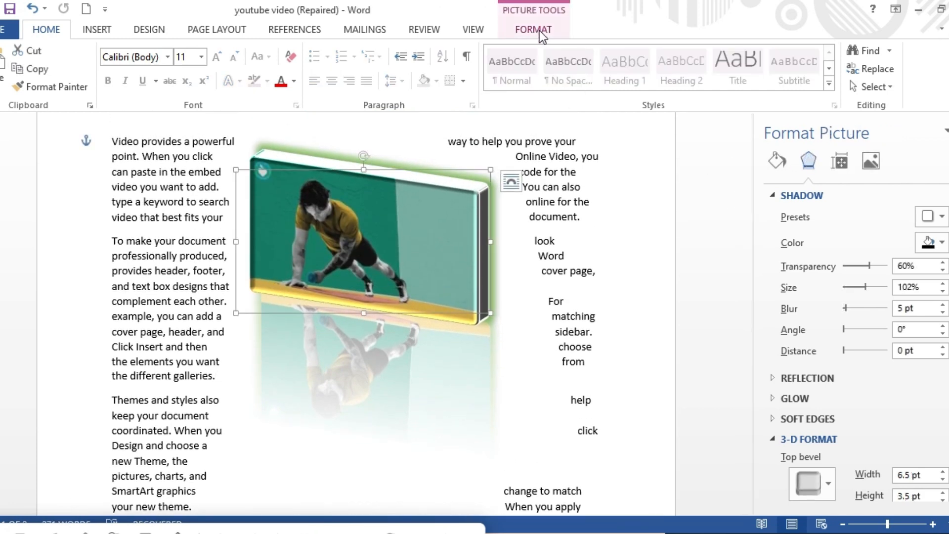
pyautogui.click(539, 28)
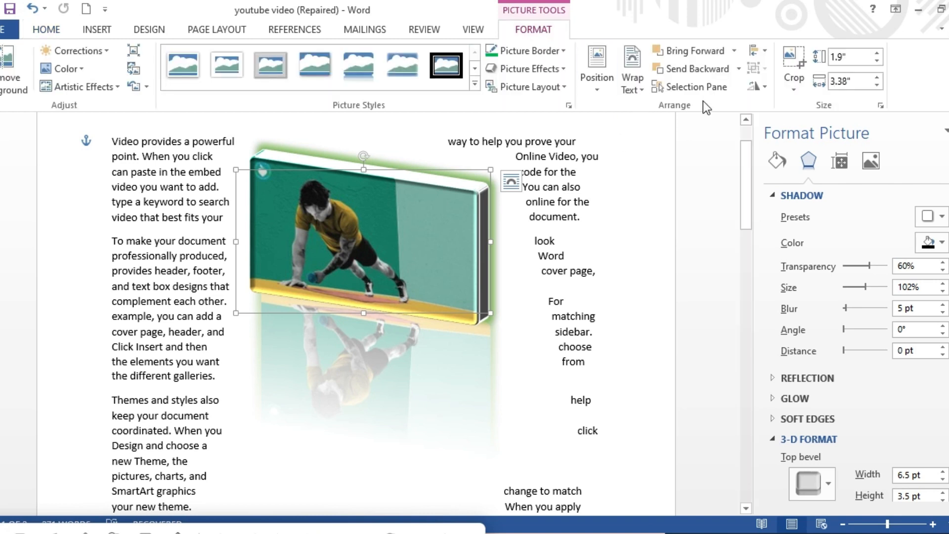
pyautogui.click(640, 81)
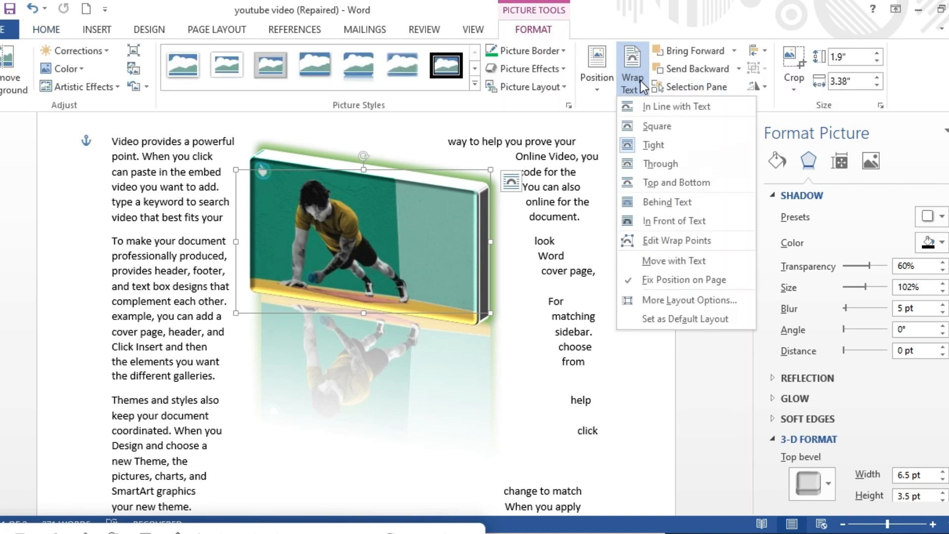
pyautogui.click(686, 264)
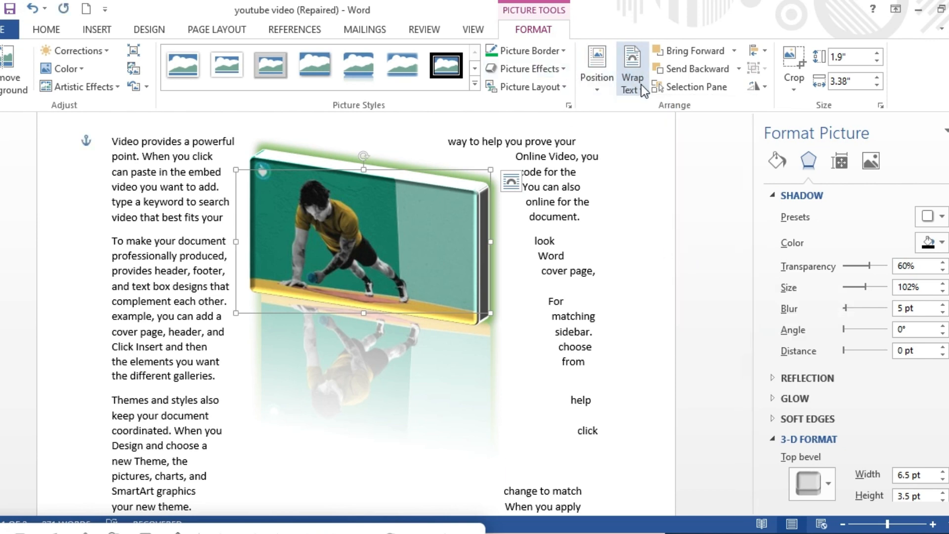
# - Set the picture to Fix Position on Page
pyautogui.click(642, 87)
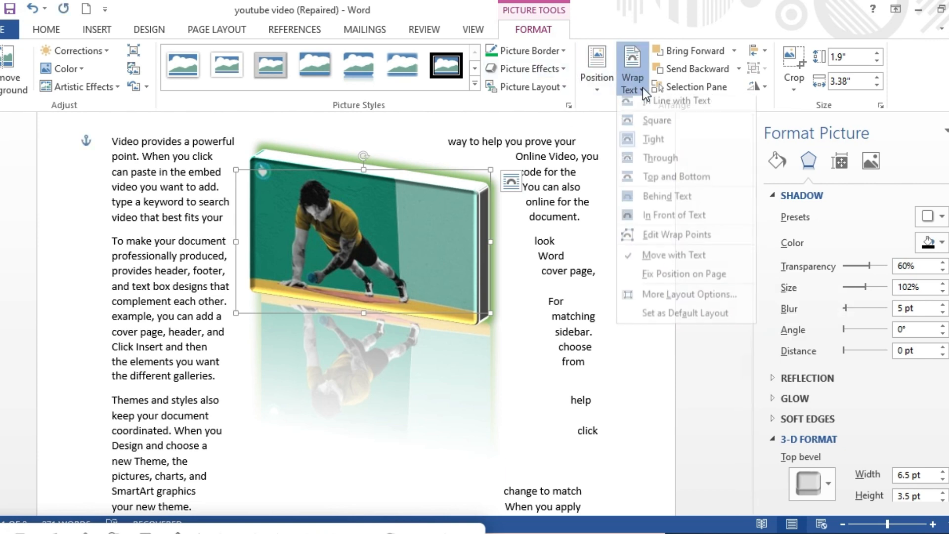
pyautogui.click(689, 280)
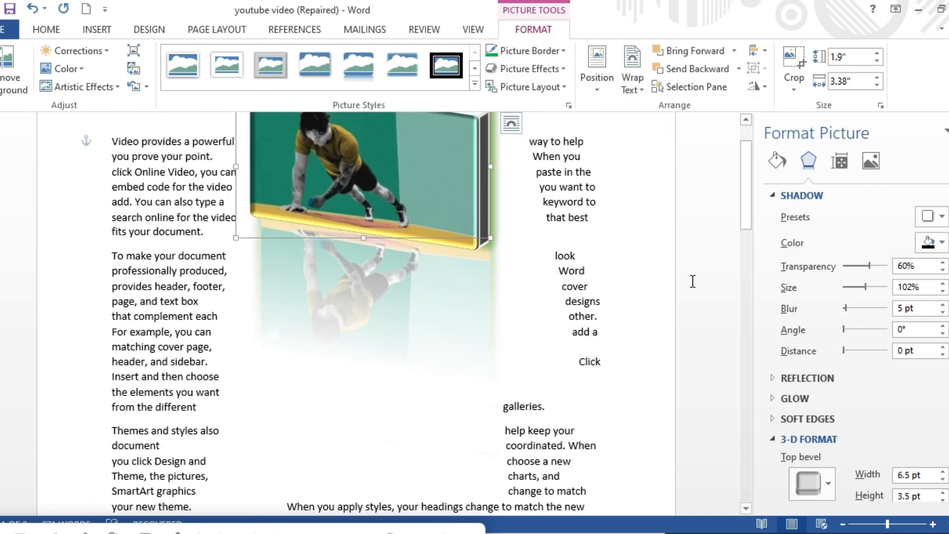
pyautogui.moveTo(743, 207); pyautogui.dragTo(734, 162)
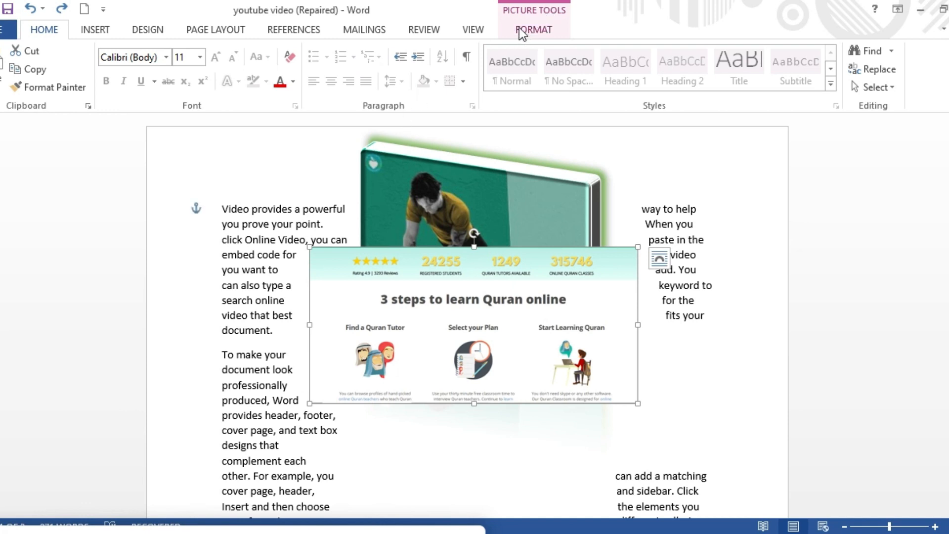
# - Alternate the "3 steps to learn Quran online" picture between Send Backward and Bring Forward, leaving it behind the push-up picture
pyautogui.click(532, 31)
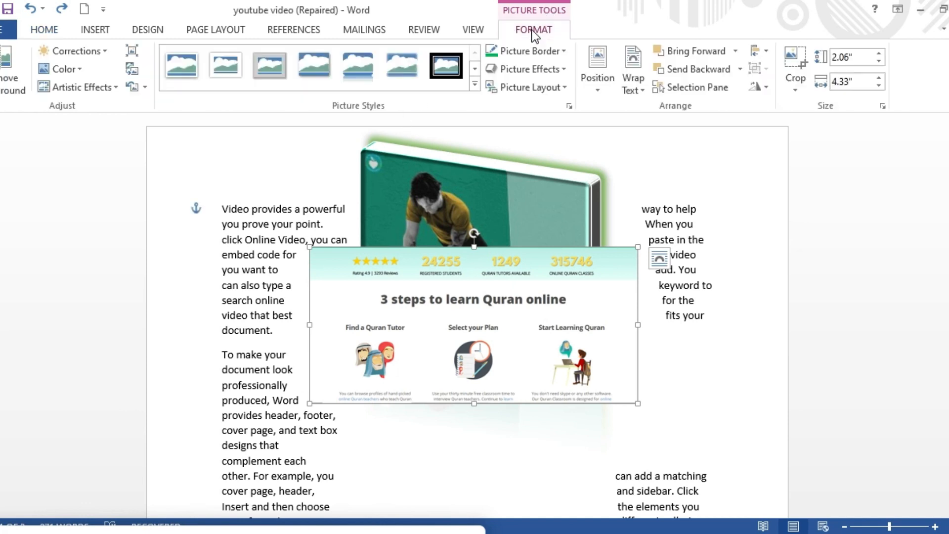
pyautogui.click(712, 75)
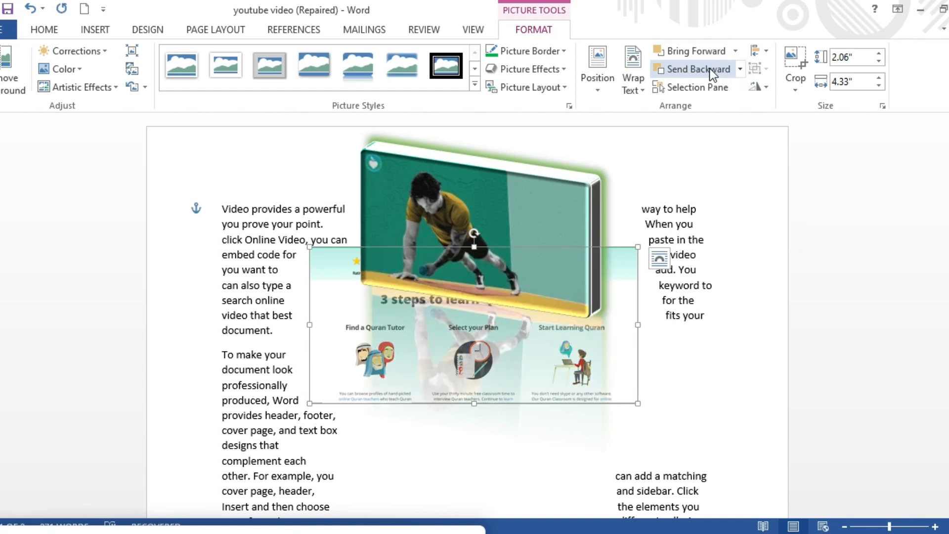
pyautogui.click(696, 45)
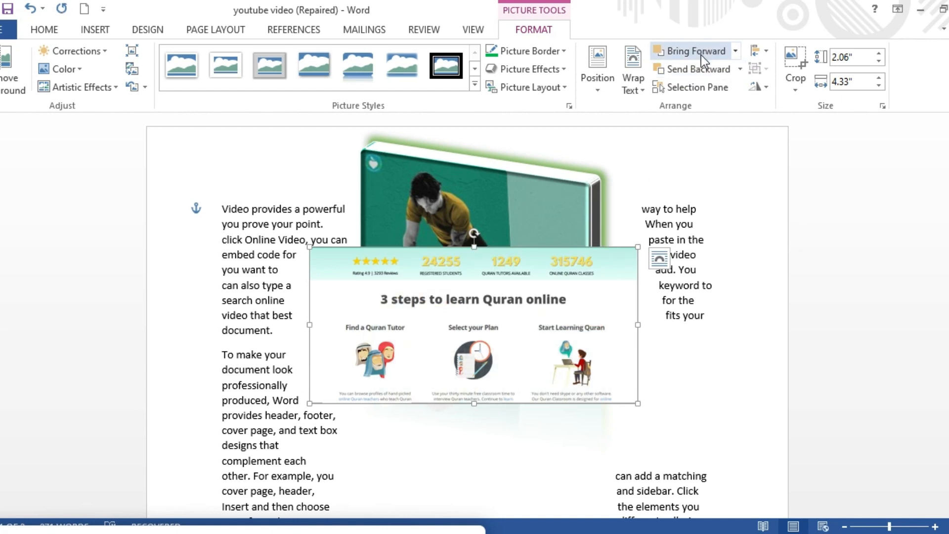
pyautogui.click(700, 61)
pyautogui.click(696, 52)
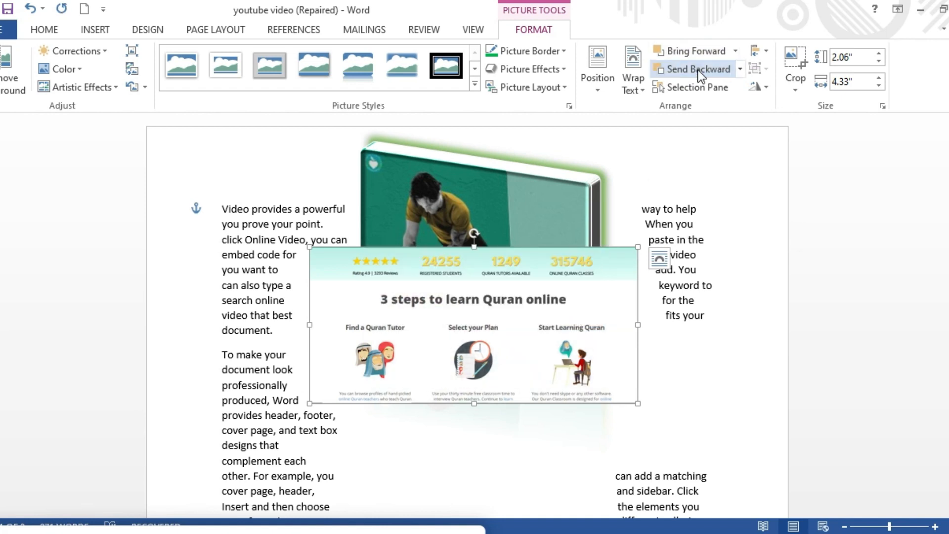
pyautogui.click(698, 70)
pyautogui.click(690, 56)
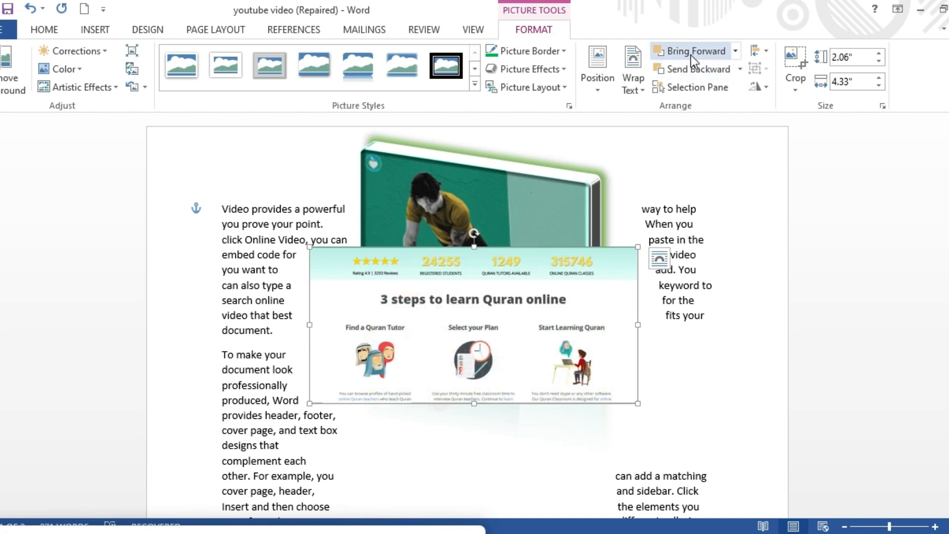
pyautogui.click(696, 70)
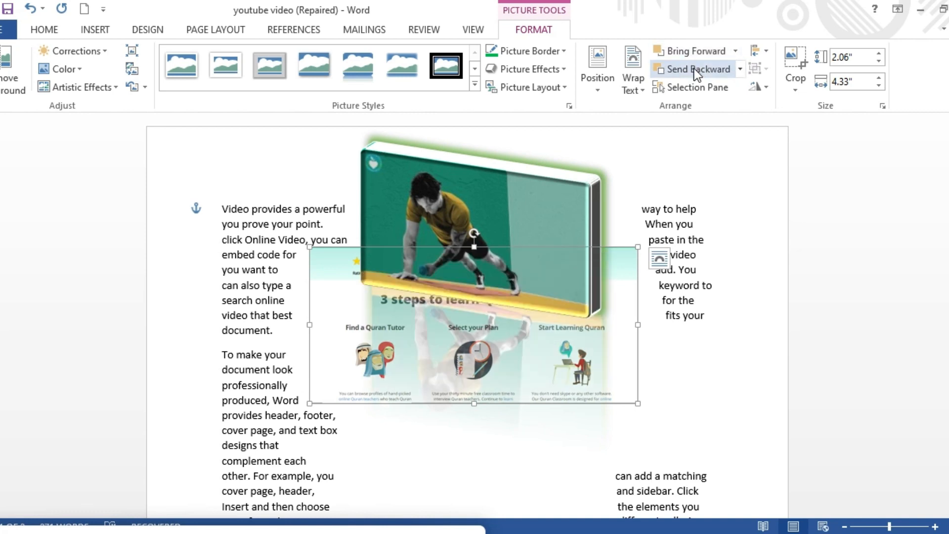
# - Undo the recent Send Backward and Bring Forward changes on the "3 steps to learn Quran online" picture
pyautogui.click(740, 229)
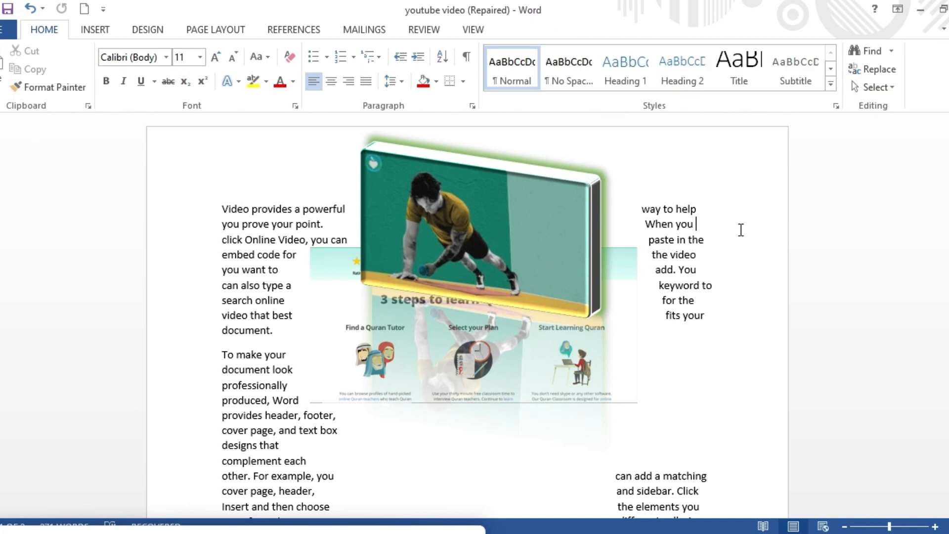
pyautogui.click(498, 269)
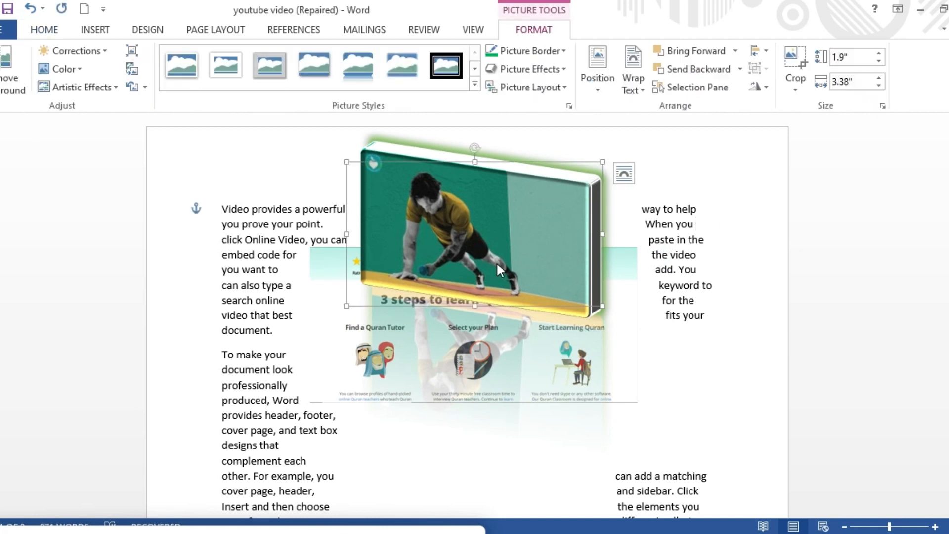
pyautogui.hotkey('ctrl', 'z')
pyautogui.hotkey('ctrl', 'z')
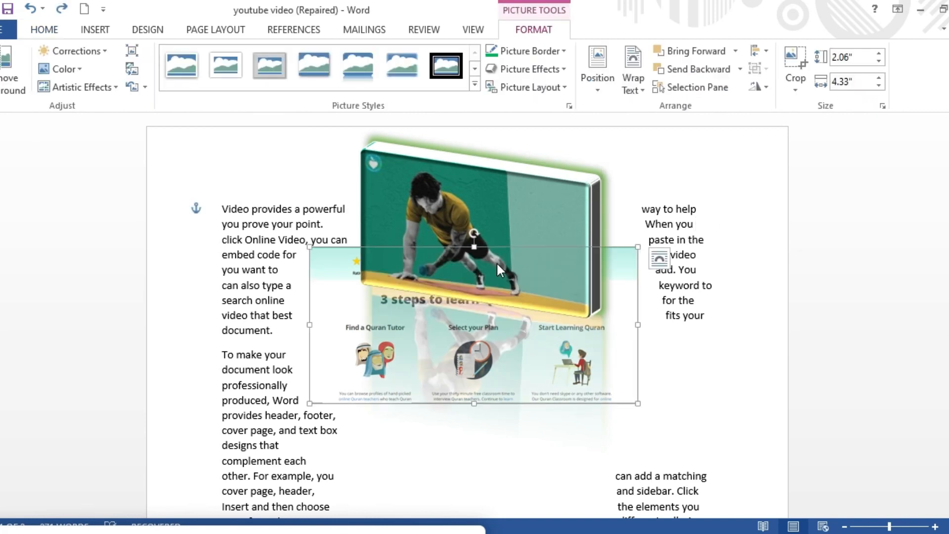
pyautogui.hotkey('ctrl', 'z')
pyautogui.hotkey('ctrl', 'z')
pyautogui.hotkey('ctrl', 'z')
pyautogui.hotkey('ctrl', 'z')
pyautogui.hotkey('ctrl', 'z')
pyautogui.hotkey('ctrl', 'z')
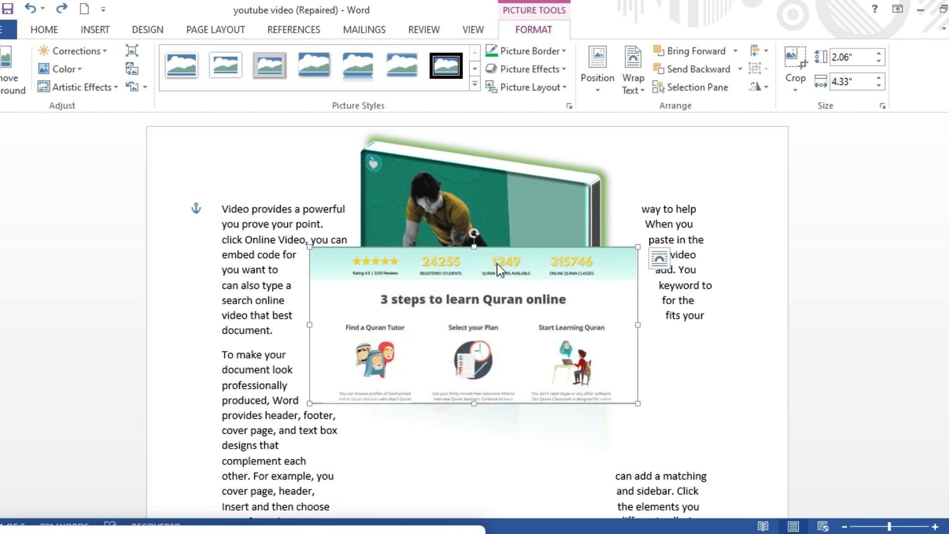
pyautogui.hotkey('ctrl', 'z')
# - Add a blank line below the marks table on page 2 and insert the picture ehfc-best-back-exercises-1440x810 there
pyautogui.scroll(-15, 467, 316)
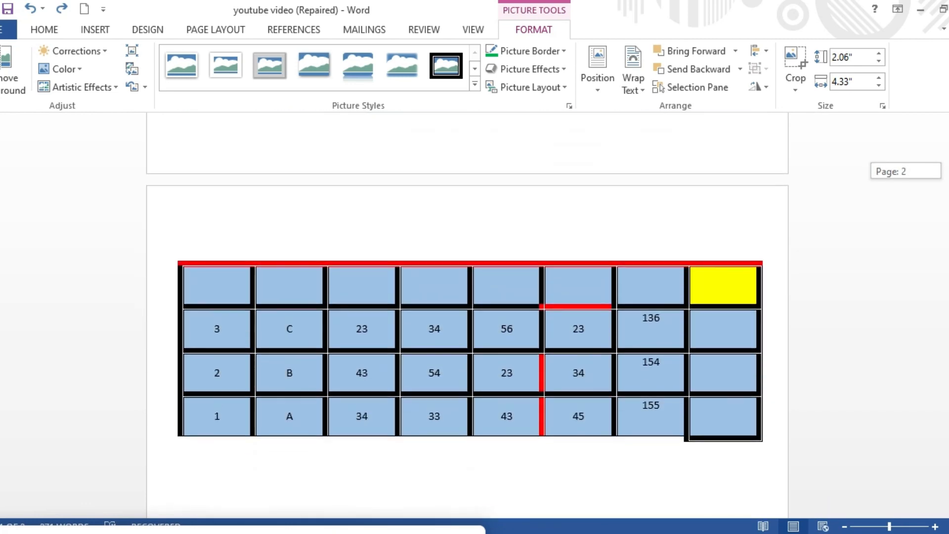
pyautogui.scroll(-5, 467, 314)
pyautogui.click(485, 388)
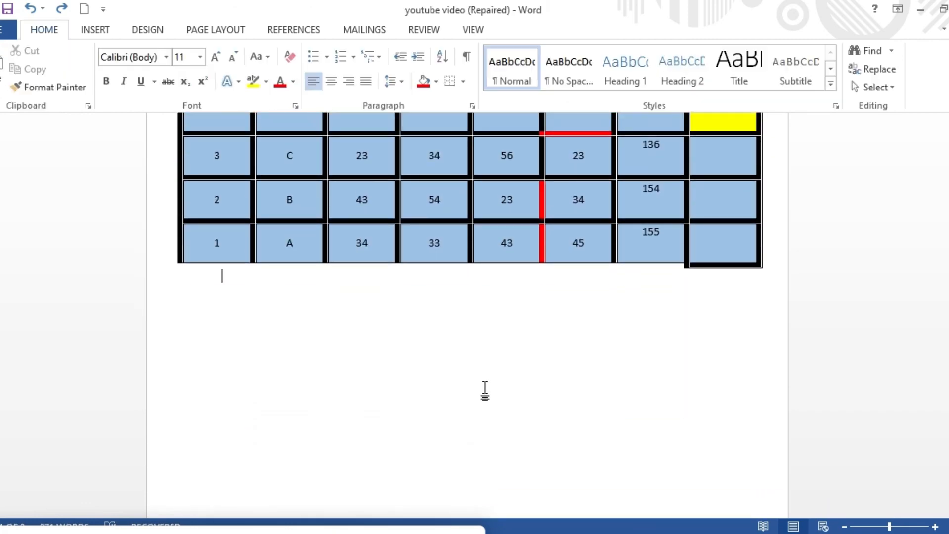
pyautogui.press('Return')
pyautogui.click(102, 30)
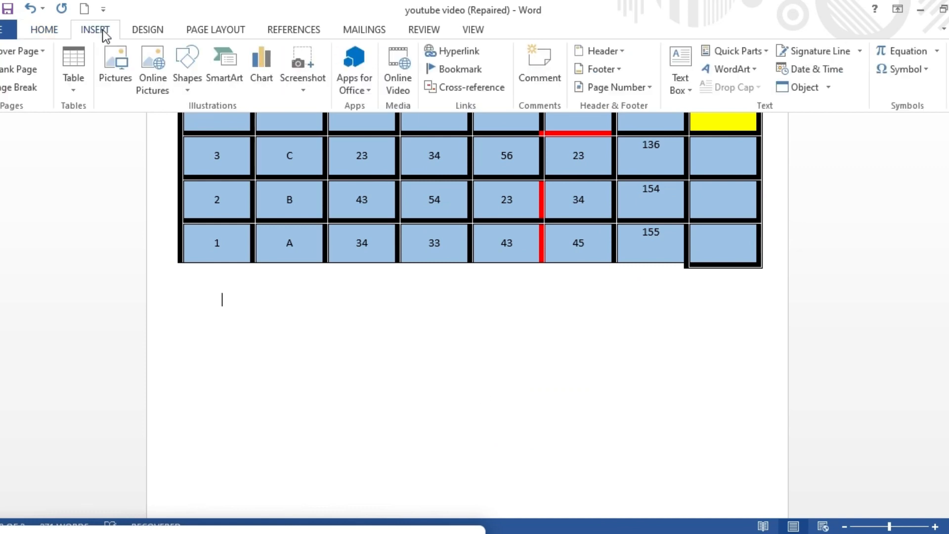
pyautogui.click(117, 61)
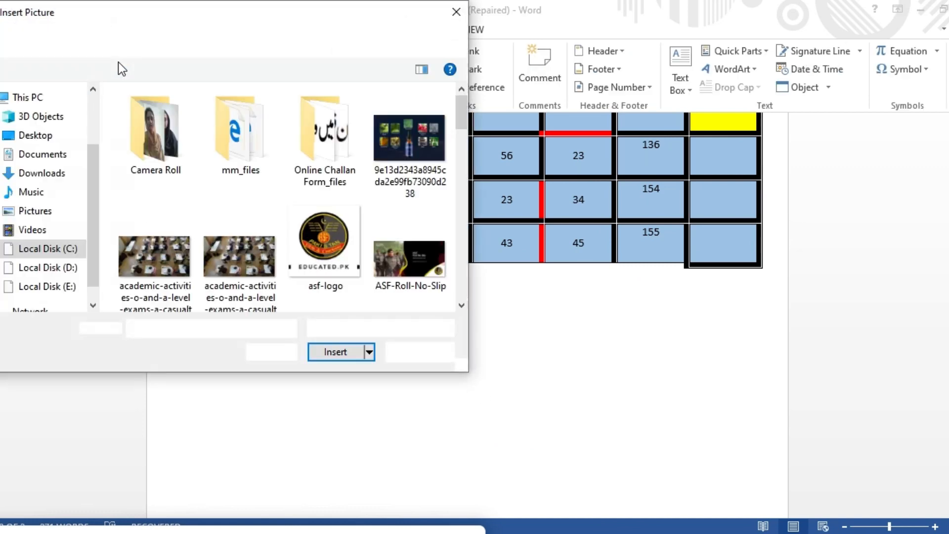
pyautogui.moveTo(458, 109); pyautogui.dragTo(465, 180)
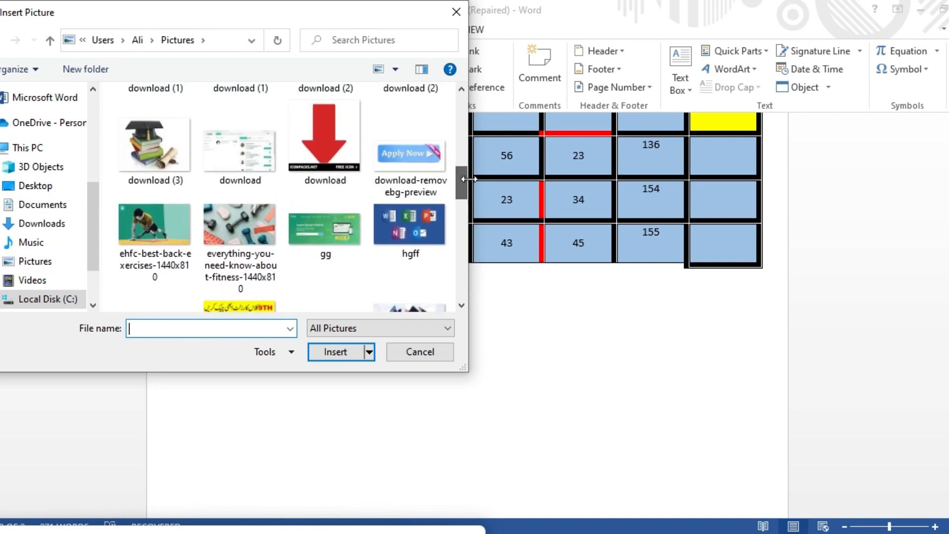
pyautogui.doubleClick(153, 214)
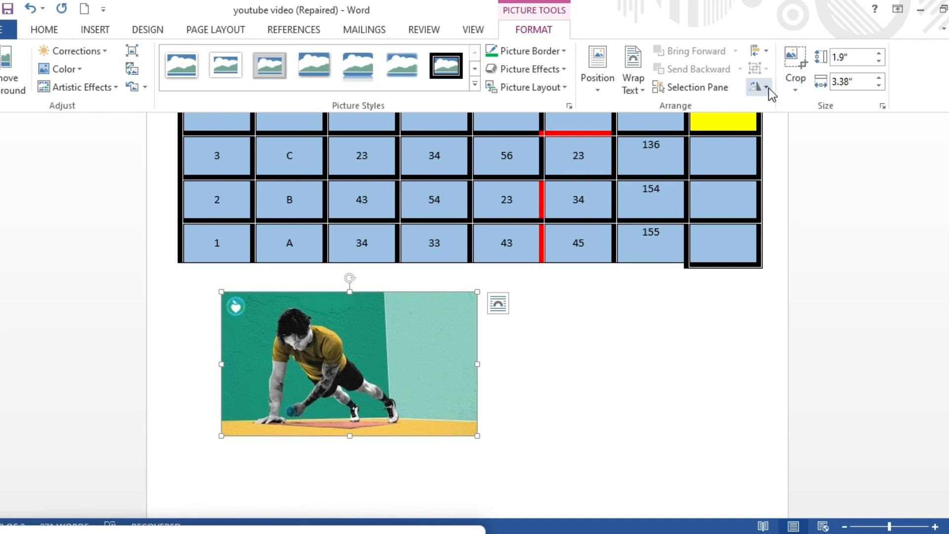
# - Start the Crop tool on the push-up picture below the marks table
pyautogui.click(795, 86)
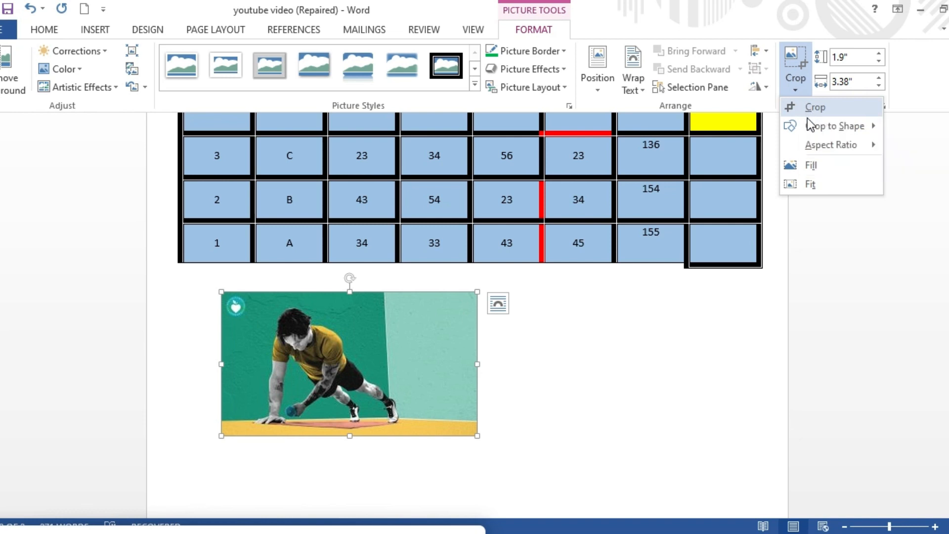
pyautogui.moveTo(834, 130)
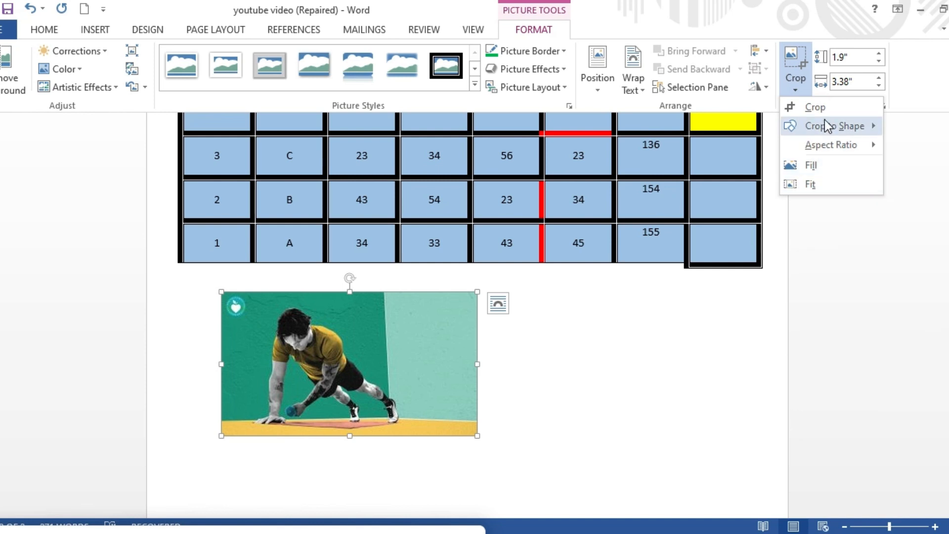
pyautogui.click(815, 106)
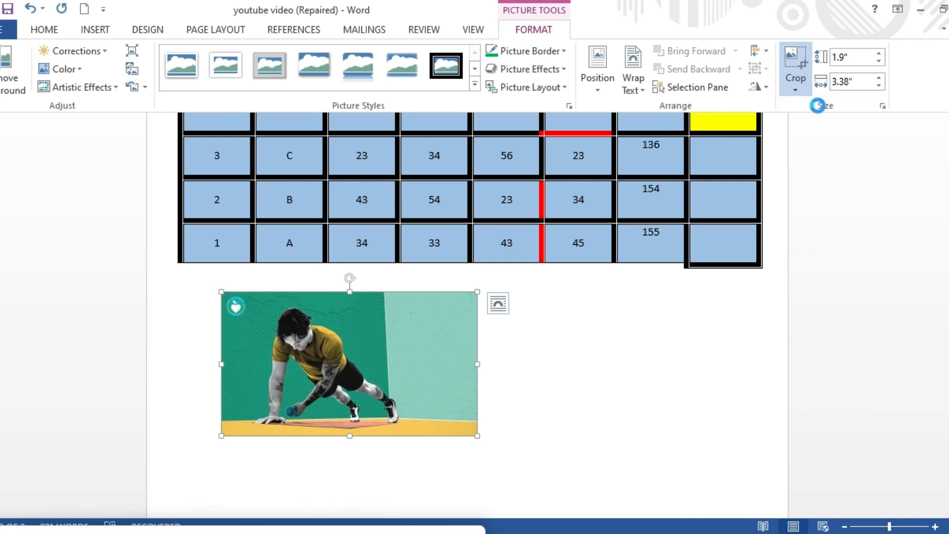
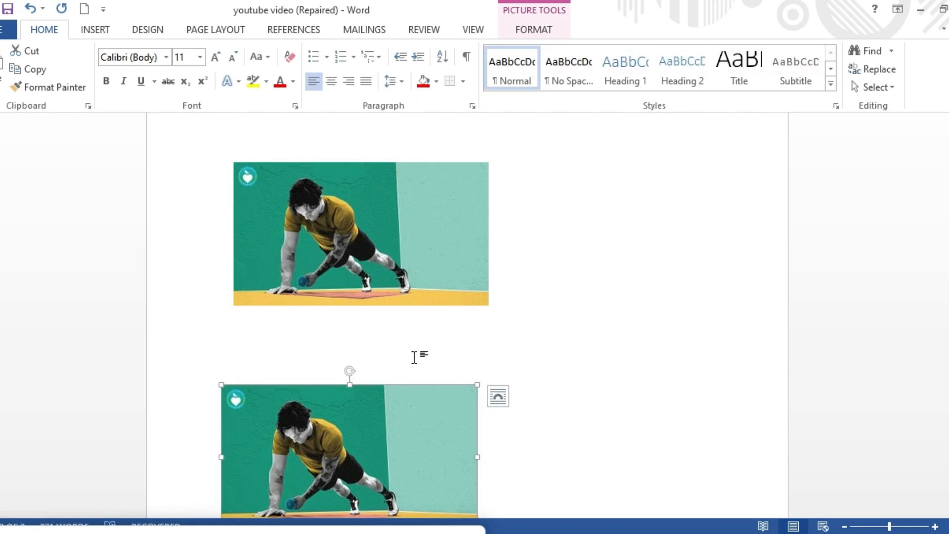
# - Place the selected picture beside the first one with Tight text wrapping, and paste a third copy beneath the pair
pyautogui.click(522, 33)
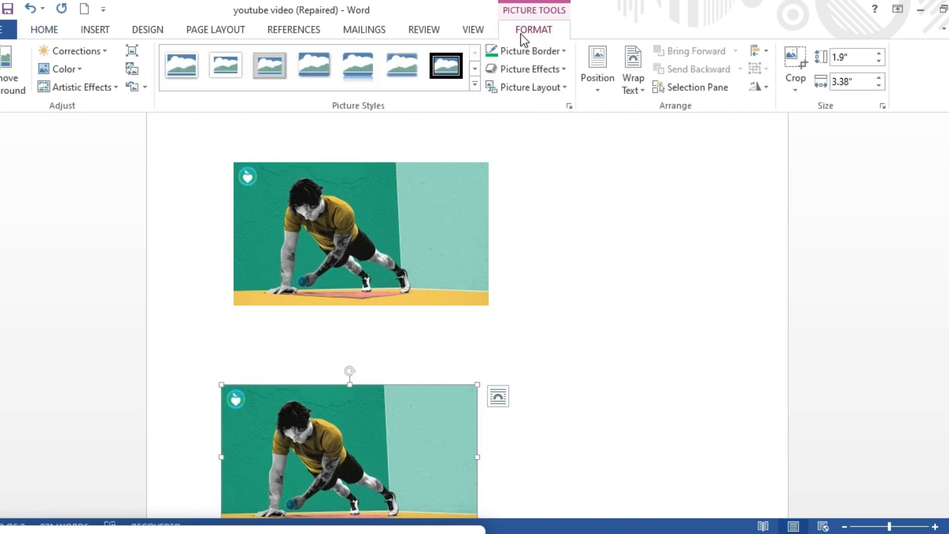
pyautogui.click(637, 88)
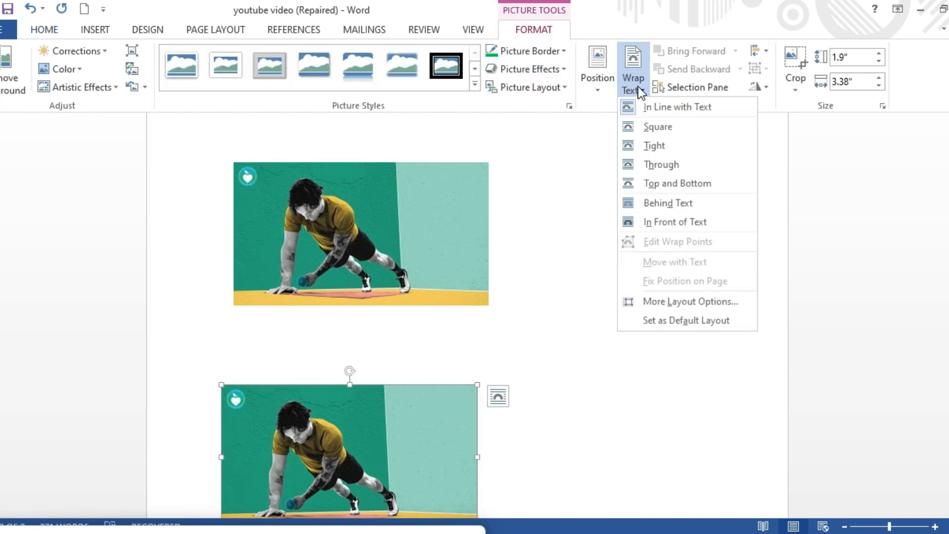
pyautogui.click(651, 147)
pyautogui.moveTo(379, 451); pyautogui.dragTo(647, 223)
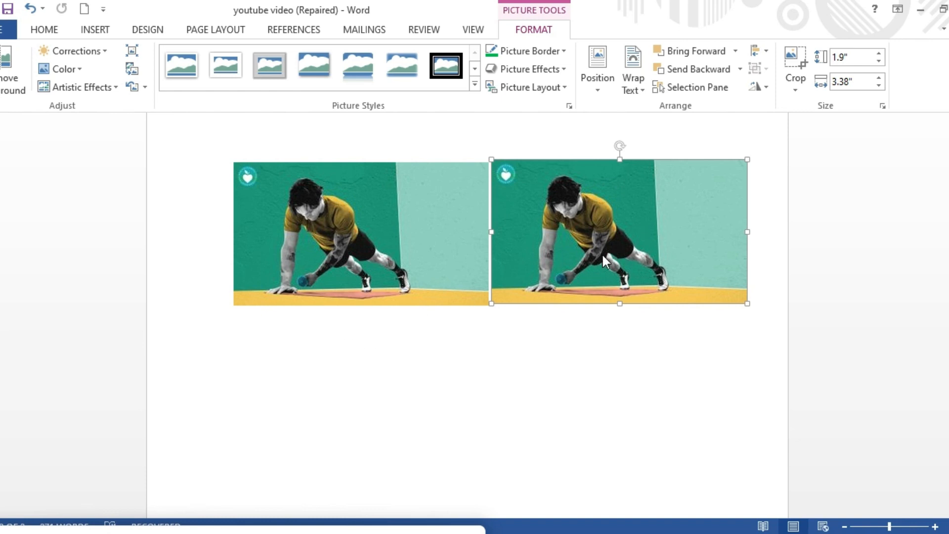
pyautogui.hotkey('ctrl', 'v')
pyautogui.moveTo(584, 174); pyautogui.dragTo(496, 311)
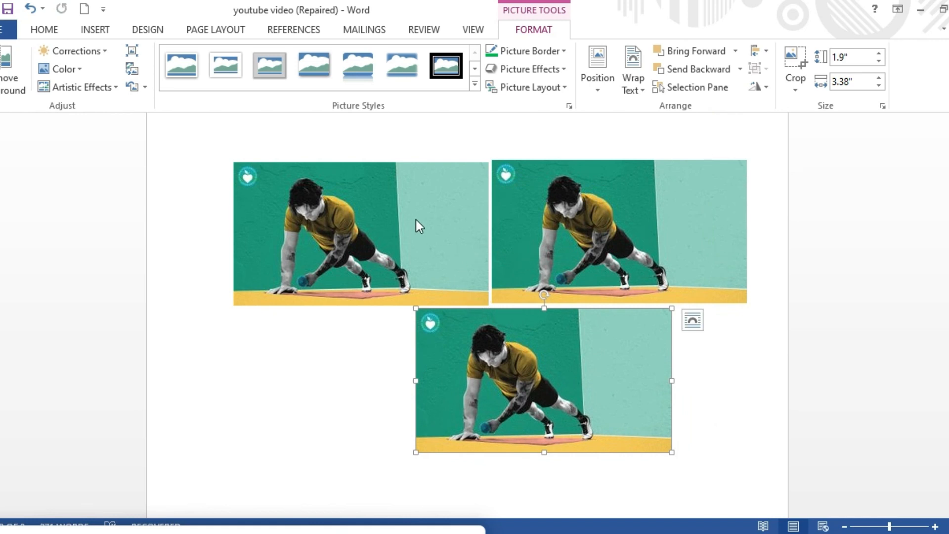
# - Apply the Brightness/Contrast correction one level brighter and one level lower in contrast to the upper-right picture
pyautogui.click(549, 208)
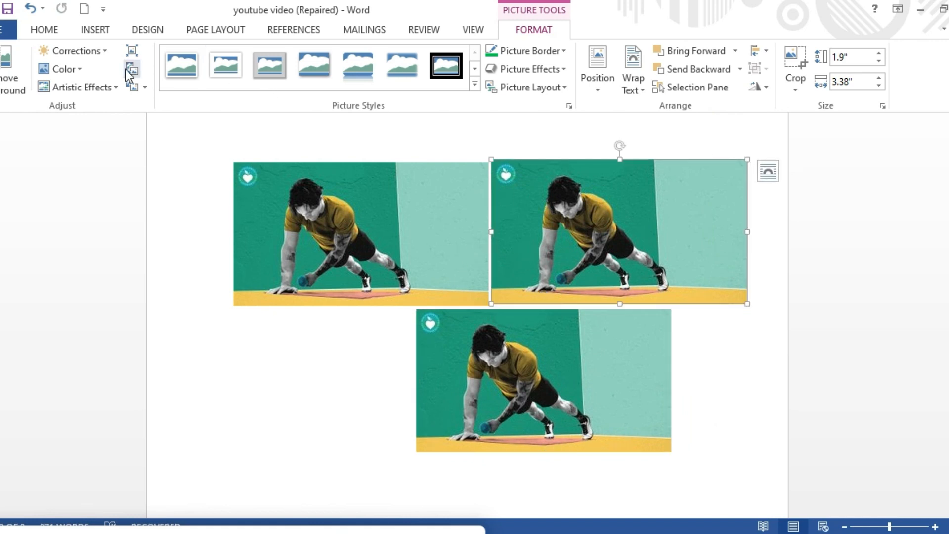
pyautogui.click(103, 53)
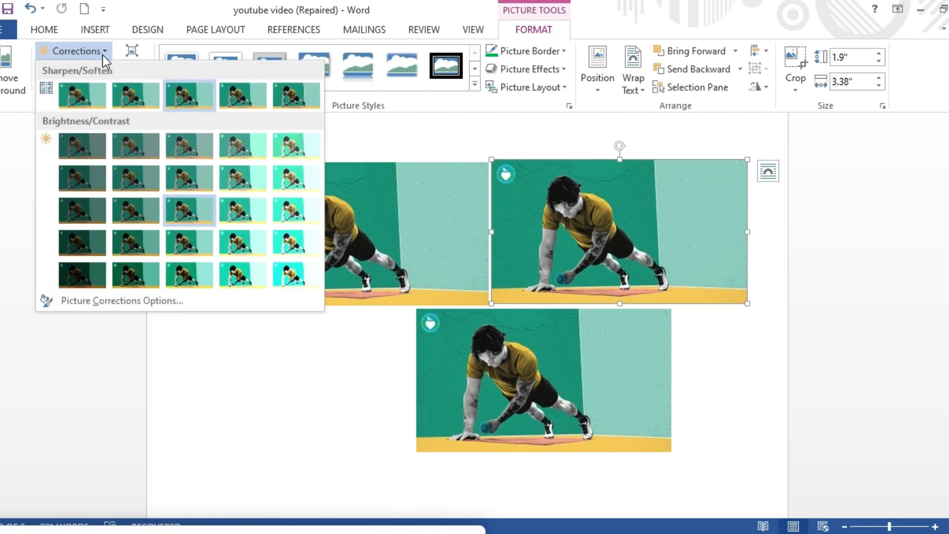
pyautogui.click(259, 177)
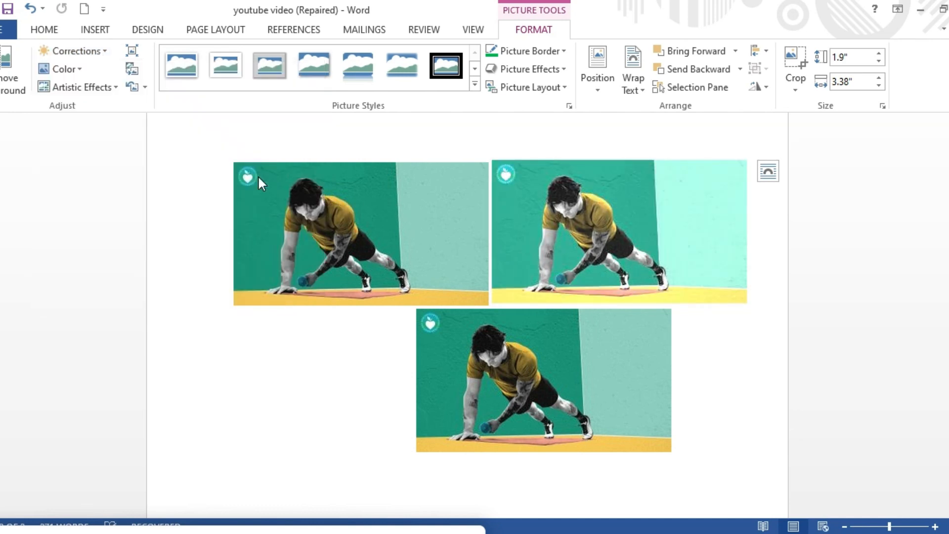
# - Apply the brightest Brightness/Contrast correction at normal contrast to the lower picture and deselect it
pyautogui.click(496, 356)
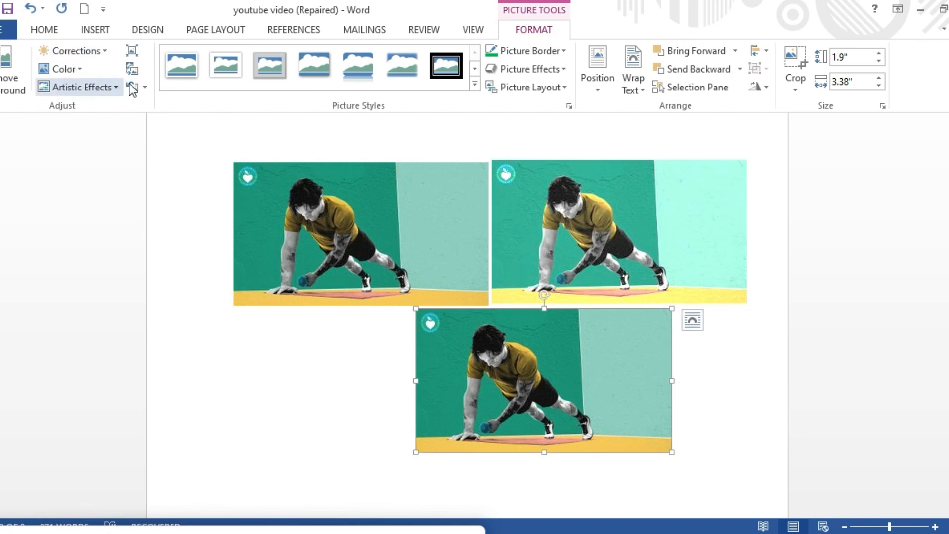
pyautogui.click(100, 50)
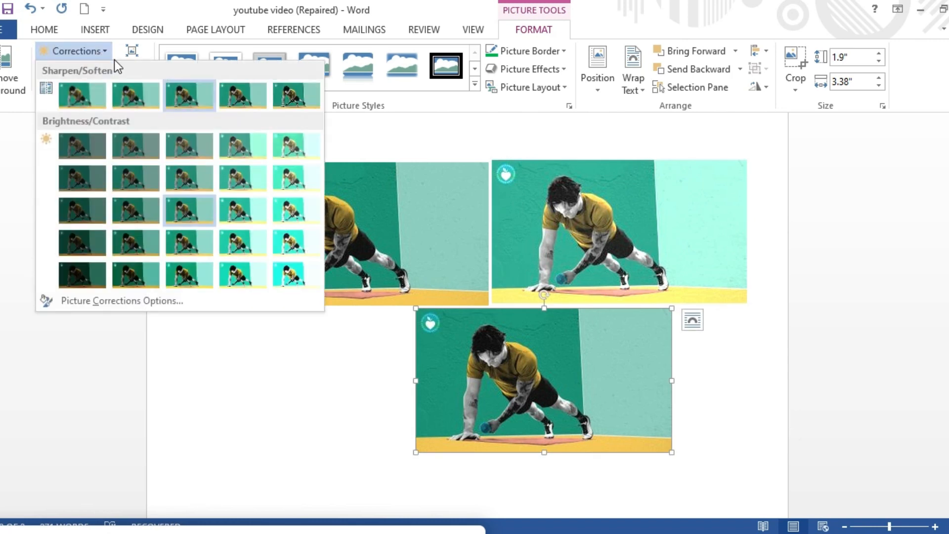
pyautogui.click(296, 209)
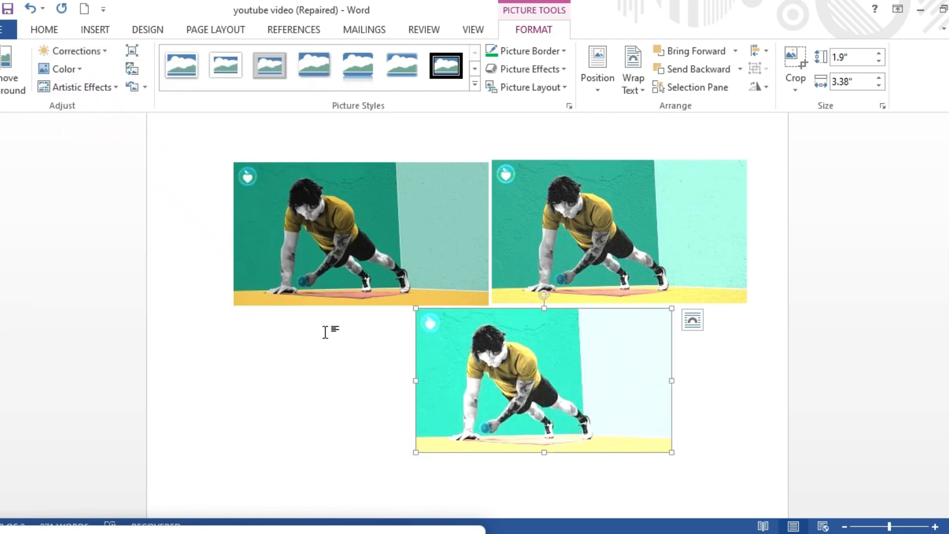
pyautogui.click(325, 332)
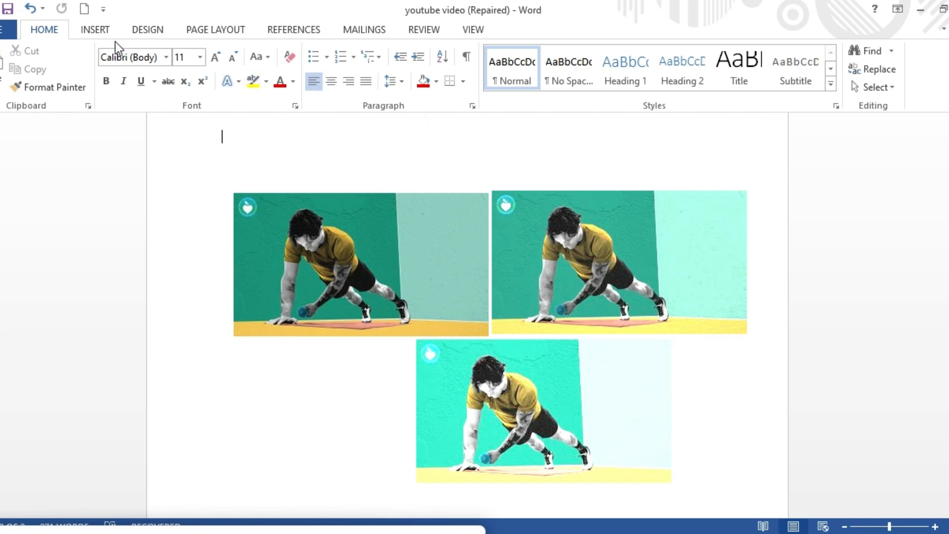
# - Recolor the upper-left picture with Gray-50%, Accent color 3 Dark
pyautogui.doubleClick(370, 236)
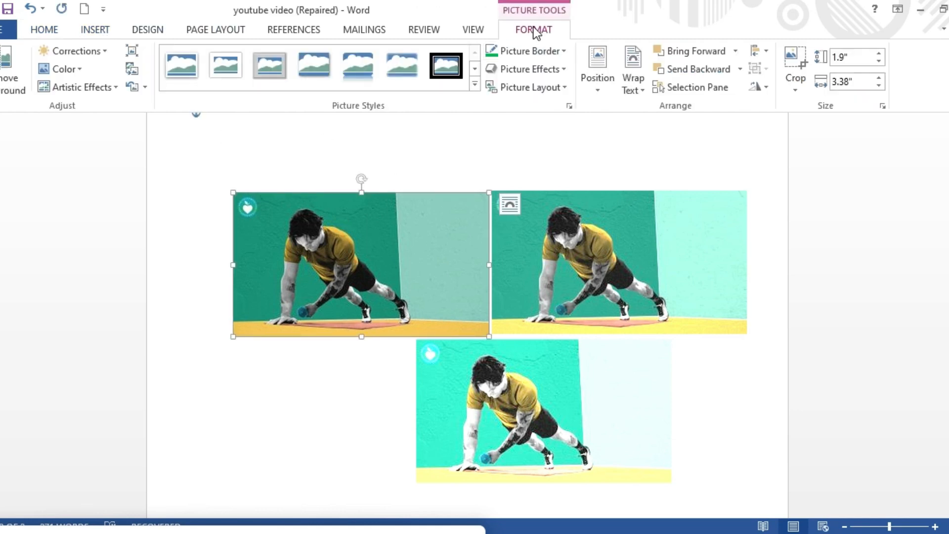
pyautogui.click(84, 69)
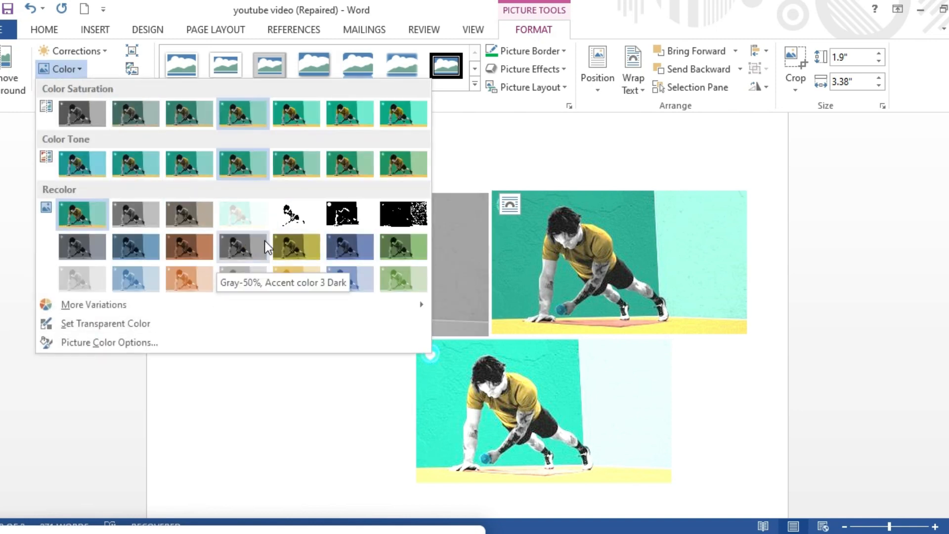
pyautogui.click(250, 251)
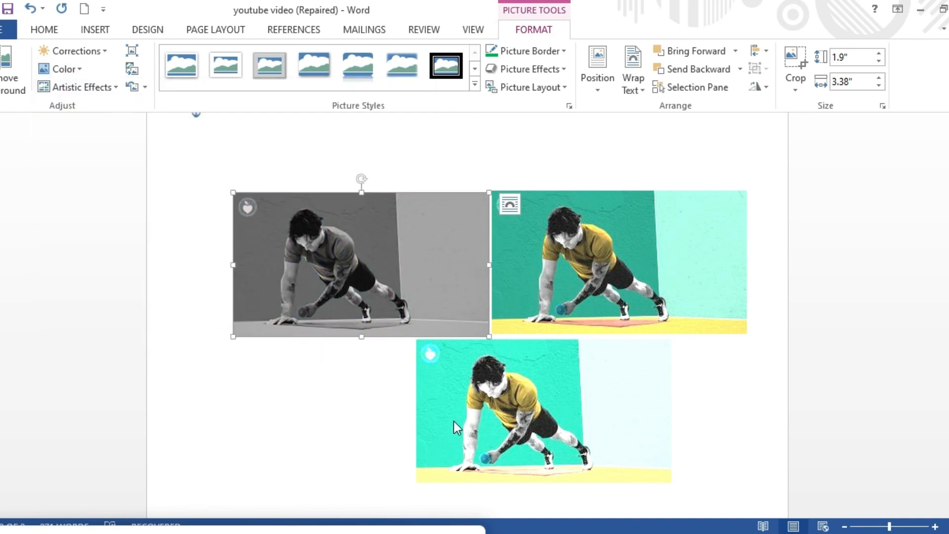
# - Recolor the lower picture with the first light variation, a pale gray, and deselect it
pyautogui.click(494, 425)
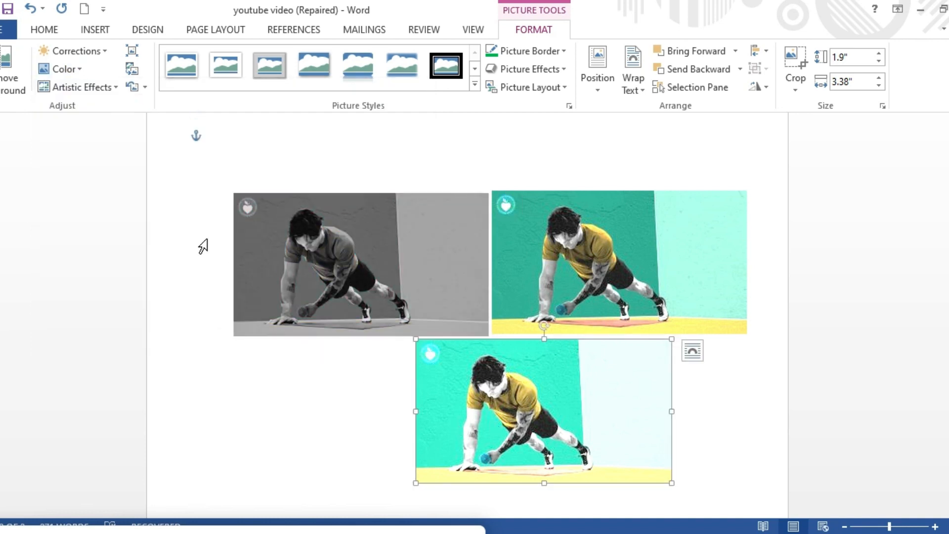
pyautogui.click(79, 73)
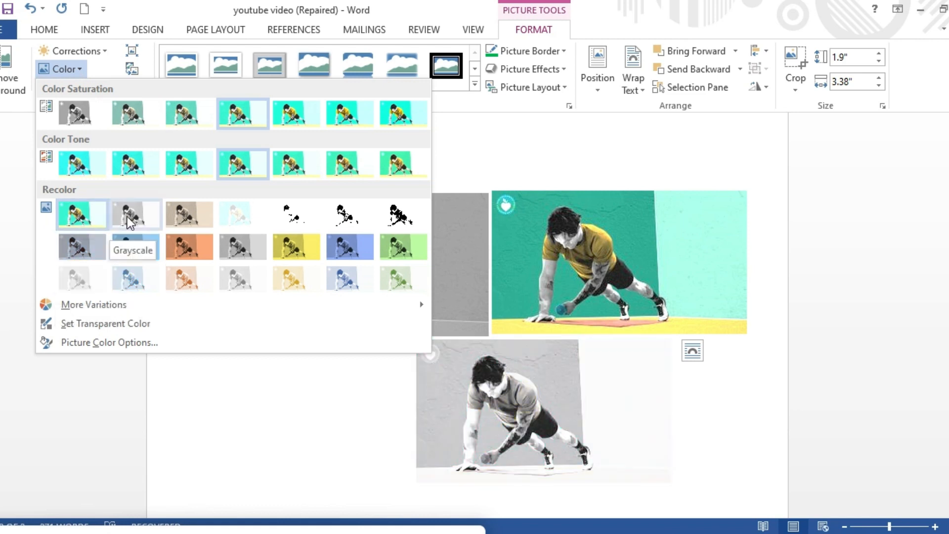
pyautogui.click(81, 279)
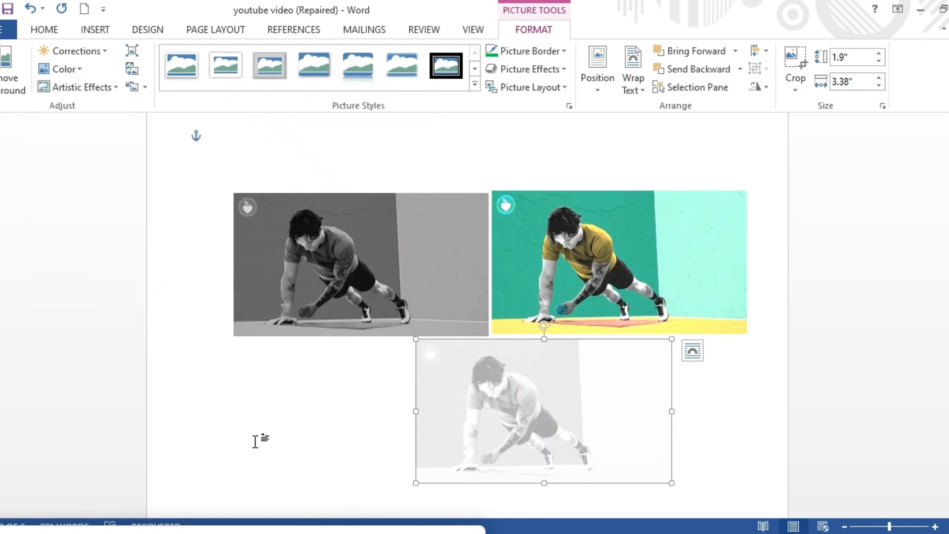
pyautogui.click(271, 434)
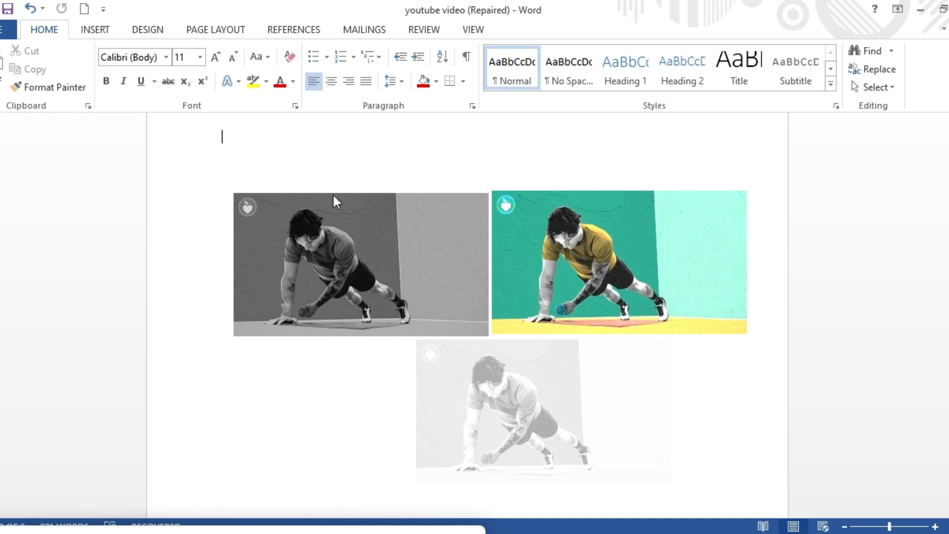
# - Apply a sketch-like artistic effect to the pale gray lower picture
pyautogui.click(529, 397)
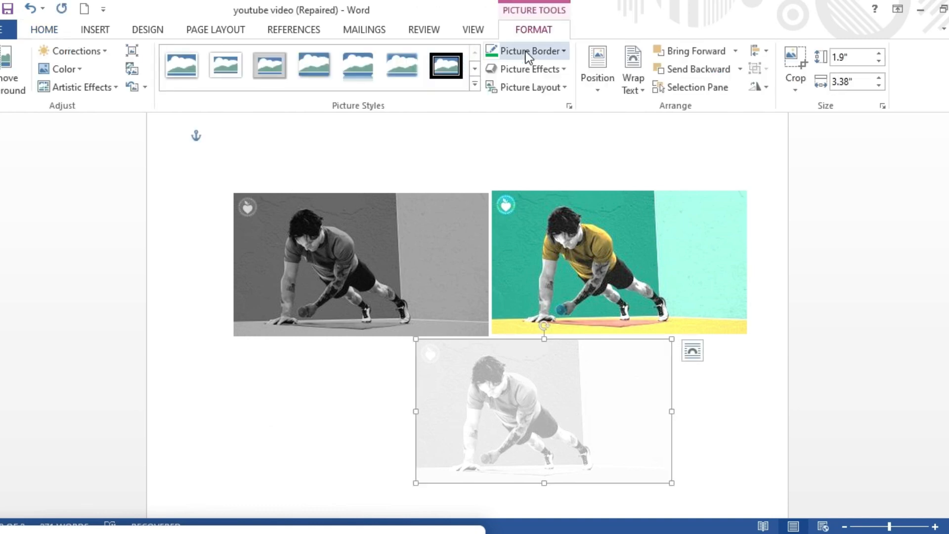
pyautogui.click(118, 93)
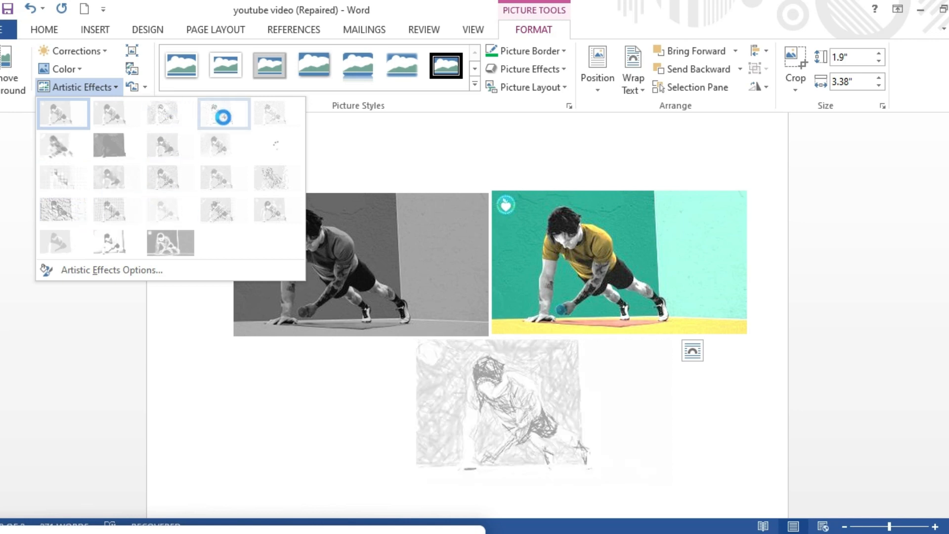
pyautogui.click(223, 117)
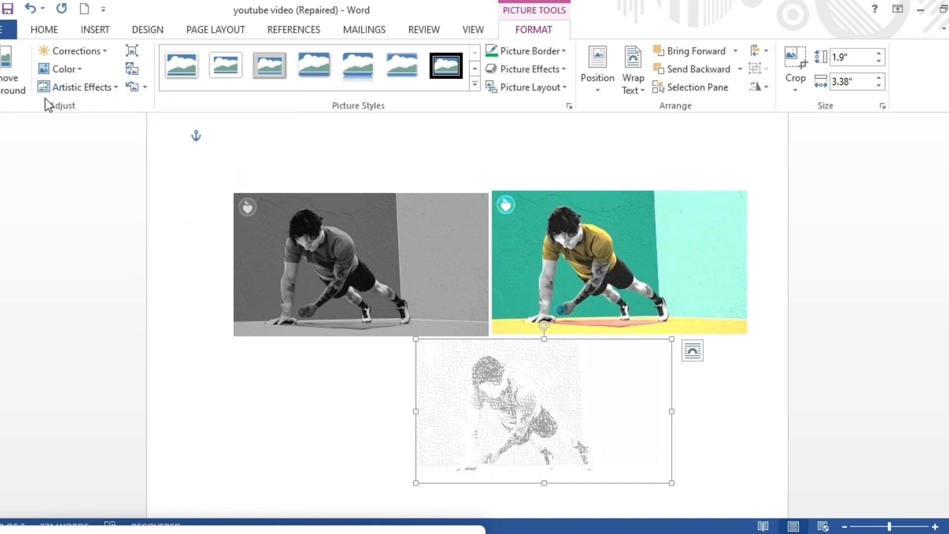
# - Remove the background from the upper-right picture, accept the result and reselect the picture
pyautogui.click(568, 259)
pyautogui.click(12, 73)
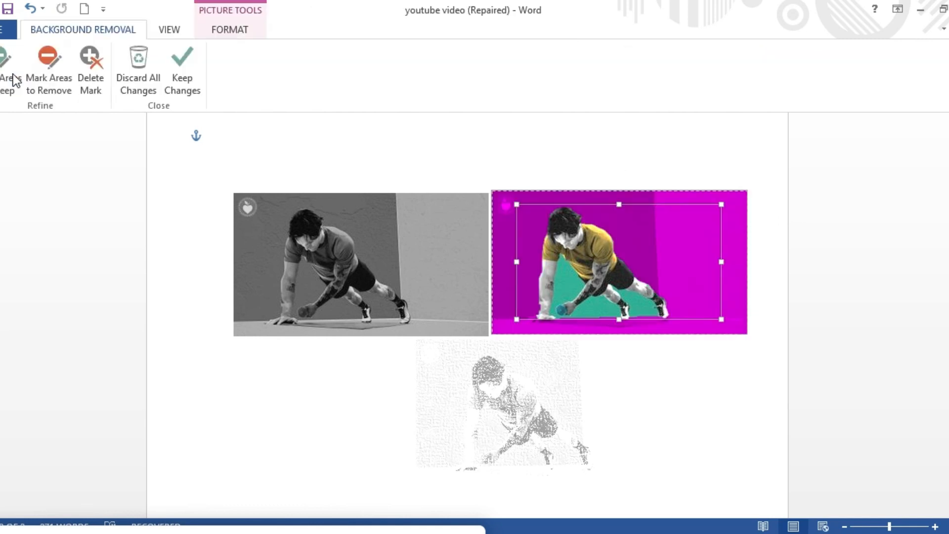
pyautogui.click(702, 354)
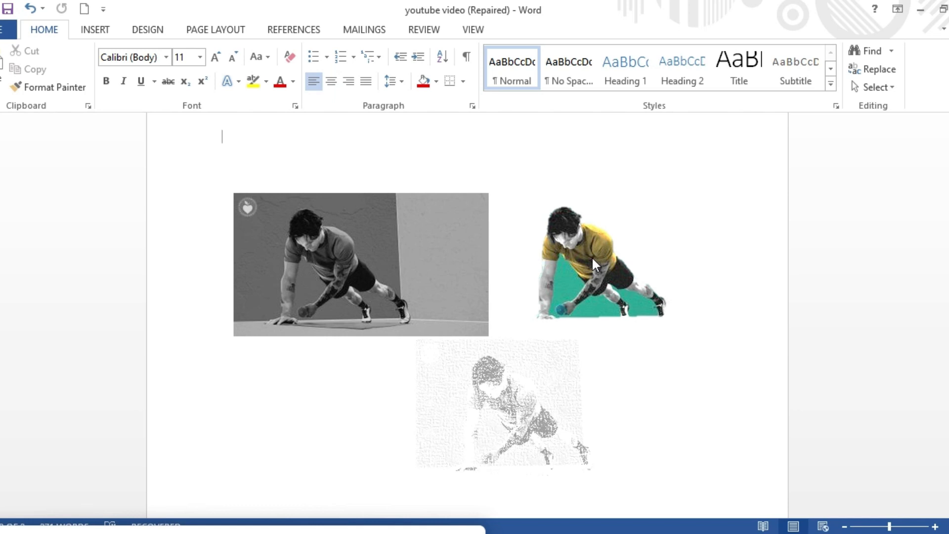
pyautogui.doubleClick(589, 241)
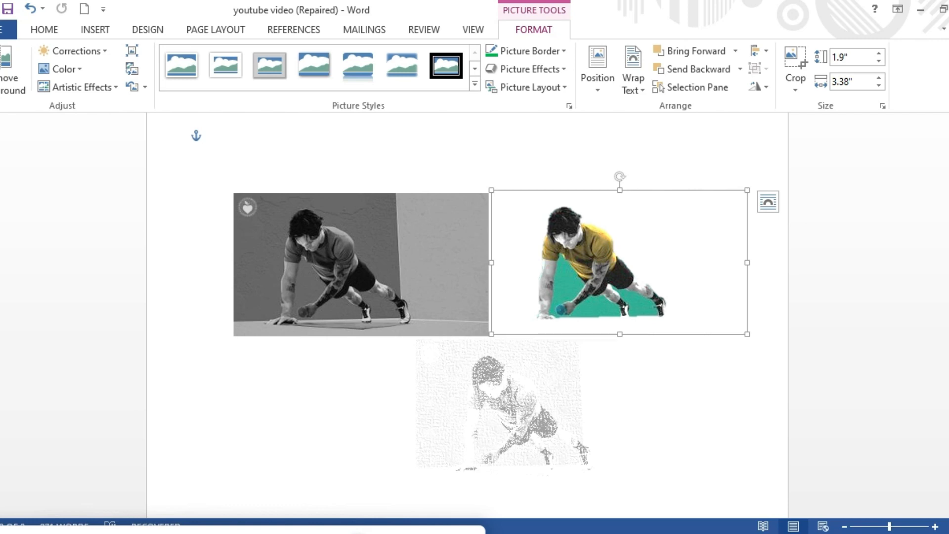
# - Switch to Document1 and draw a straight line about 6.27" wide beneath the first paragraph
pyautogui.click(359, 533)
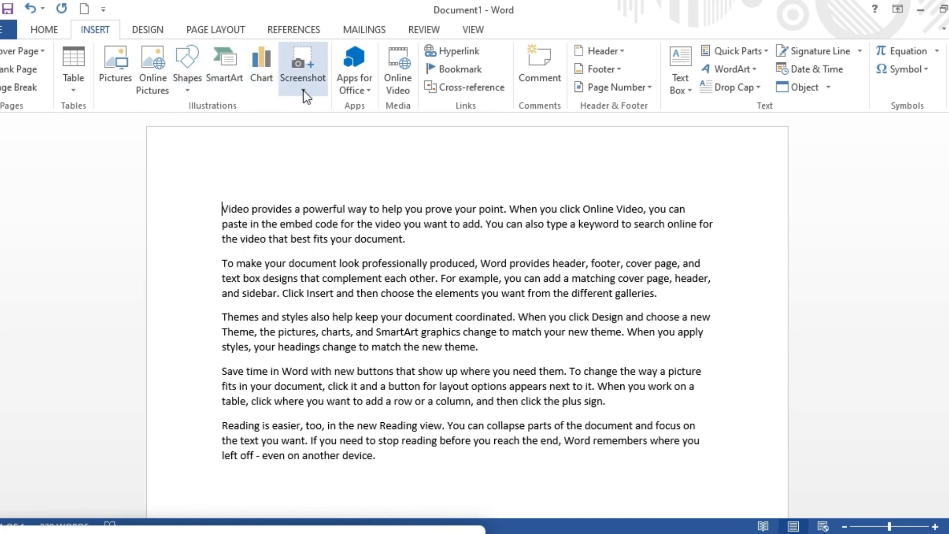
pyautogui.click(189, 89)
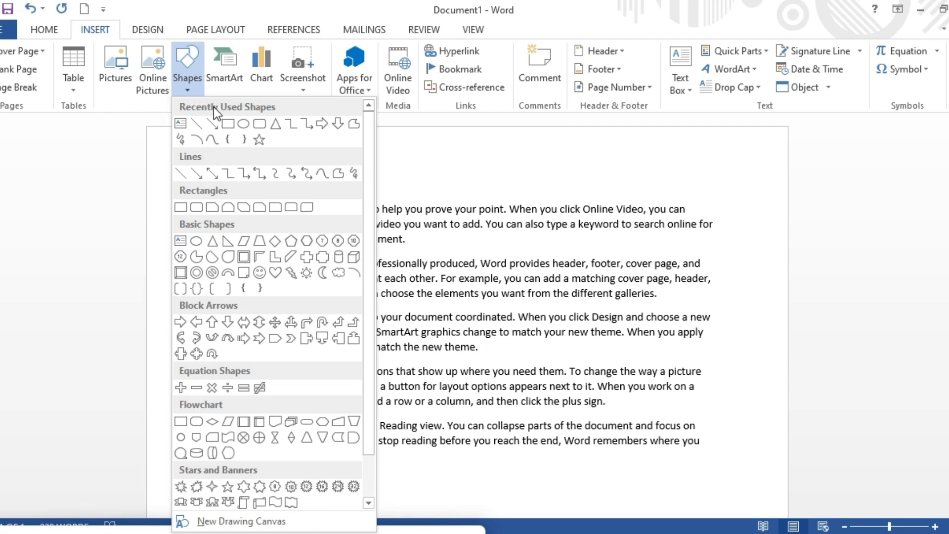
pyautogui.click(197, 123)
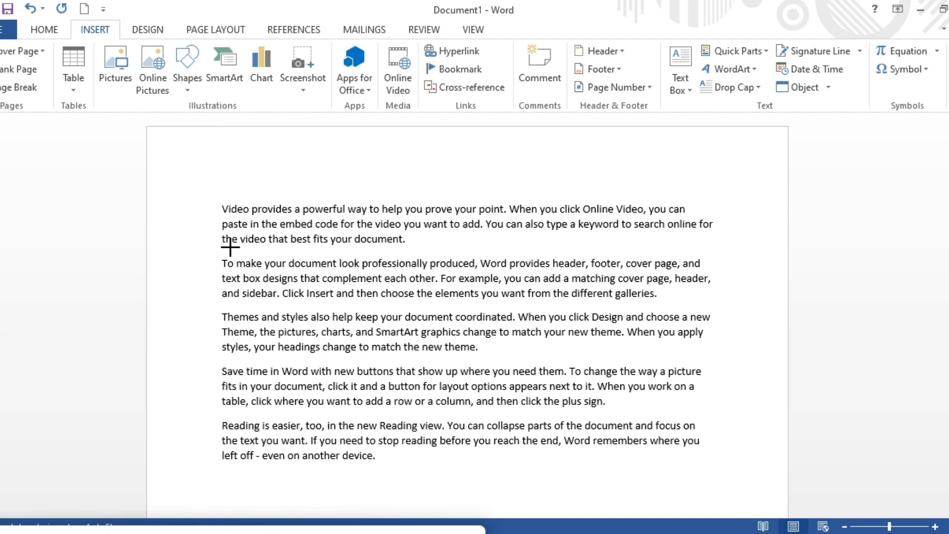
pyautogui.moveTo(228, 244); pyautogui.dragTo(701, 240)
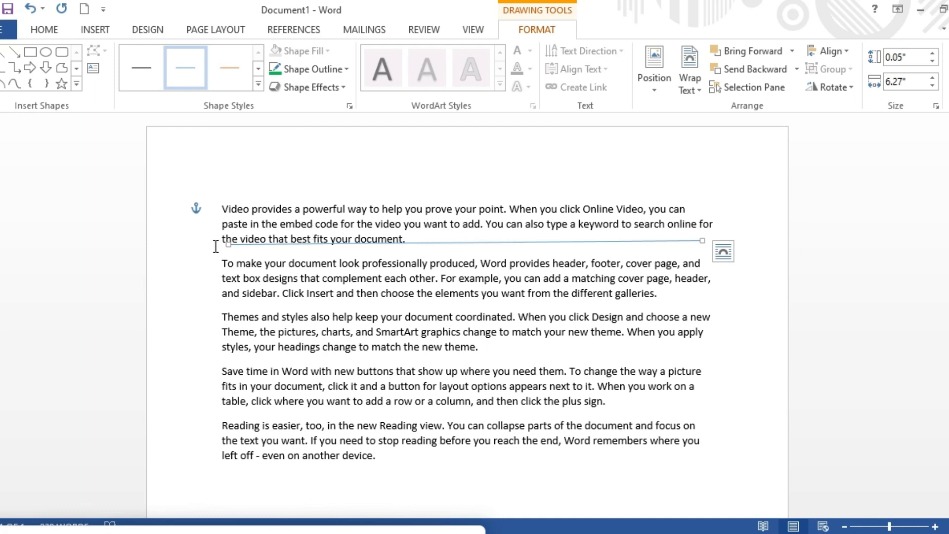
# - Adjust both ends of the line to level it beneath the paragraph, making it about 6.31" wide
pyautogui.moveTo(226, 244); pyautogui.dragTo(219, 247)
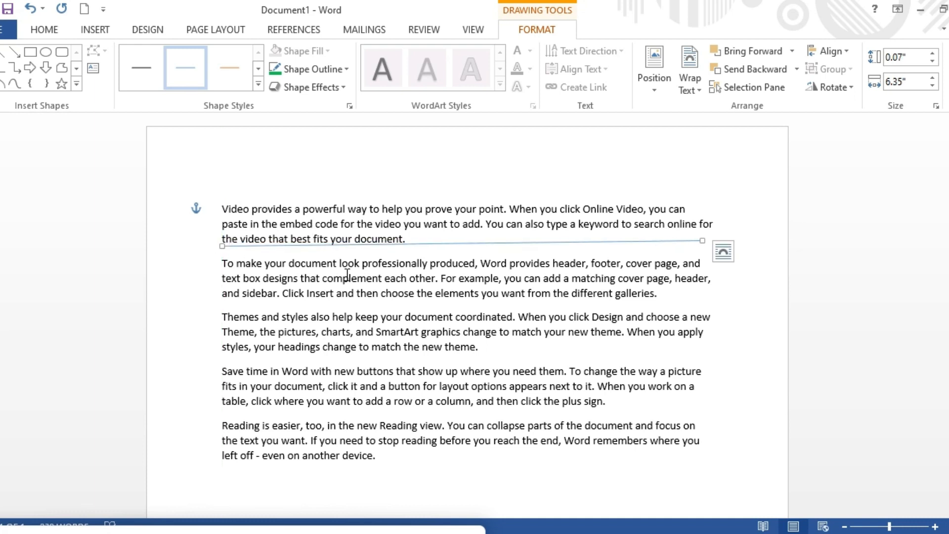
pyautogui.moveTo(703, 242); pyautogui.dragTo(702, 243)
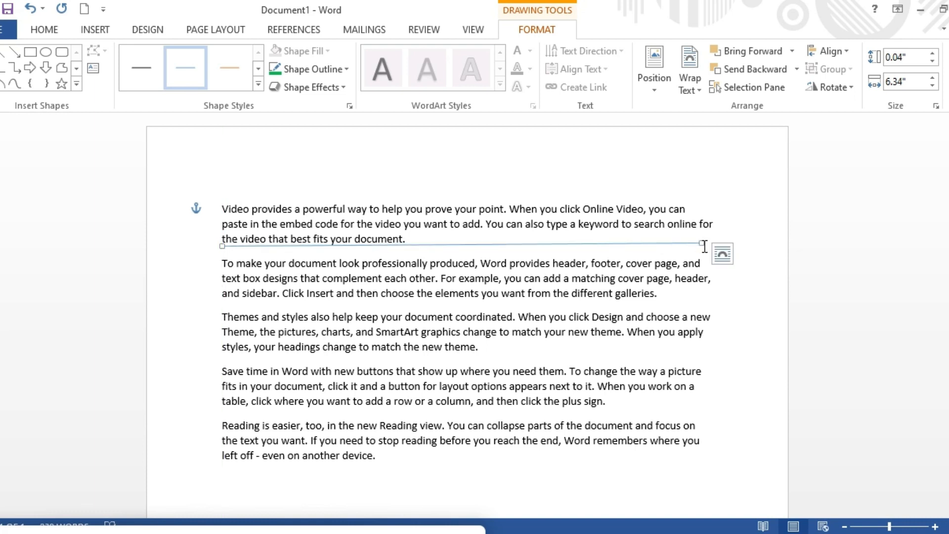
pyautogui.moveTo(697, 245); pyautogui.dragTo(698, 248)
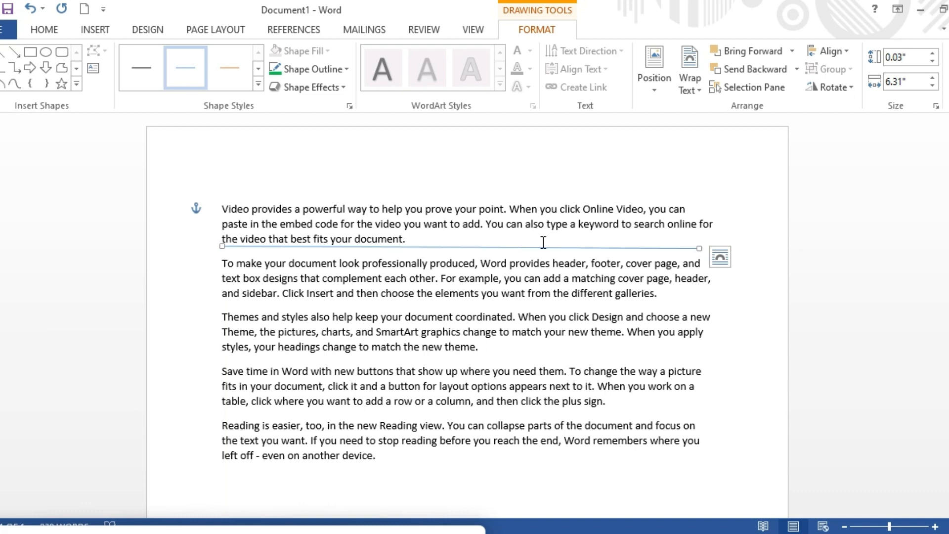
# - Duplicate the line, insert a blank paragraph before the second paragraph and align the copy beneath the original line
pyautogui.hotkey('ctrl', 'd')
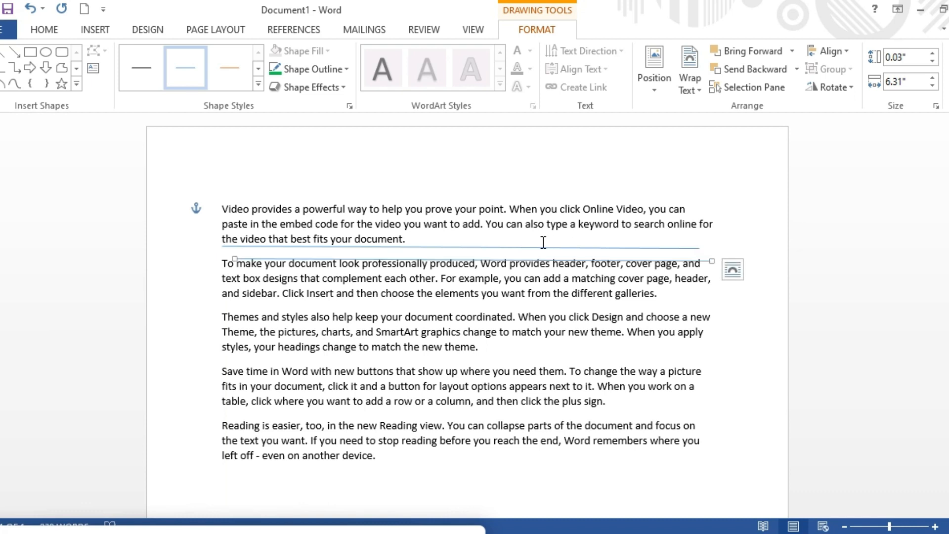
pyautogui.click(222, 265)
pyautogui.press('Return')
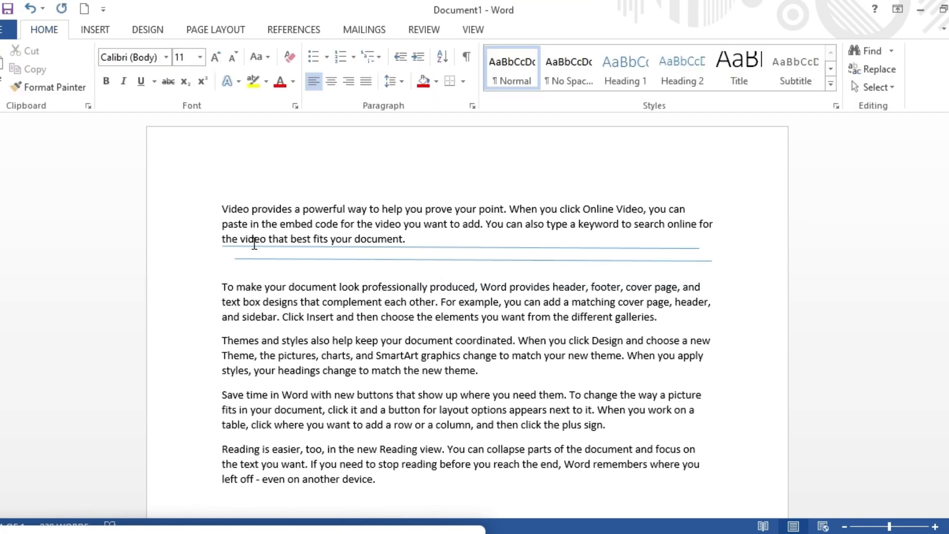
pyautogui.click(341, 260)
pyautogui.moveTo(342, 260); pyautogui.dragTo(317, 262)
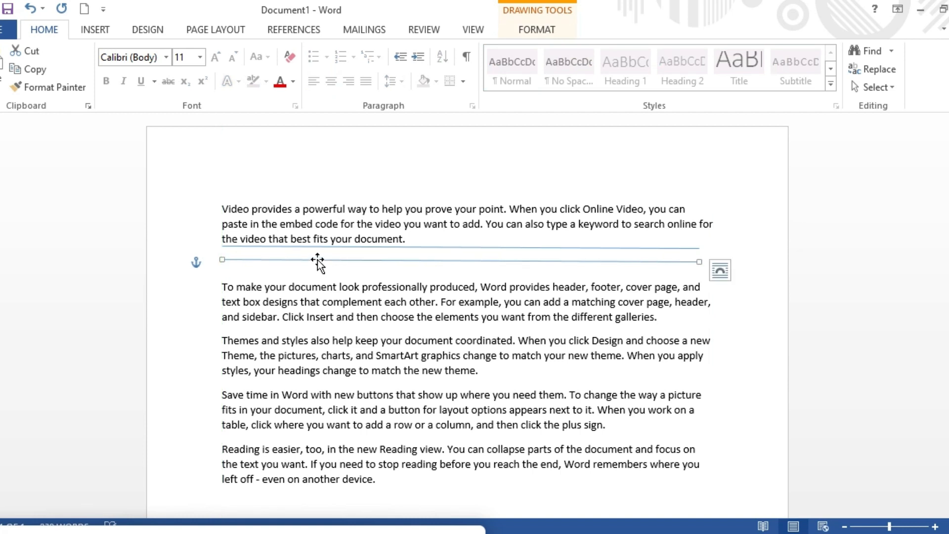
# - Set the outline of both lines to the standard color Red
pyautogui.click(468, 250)
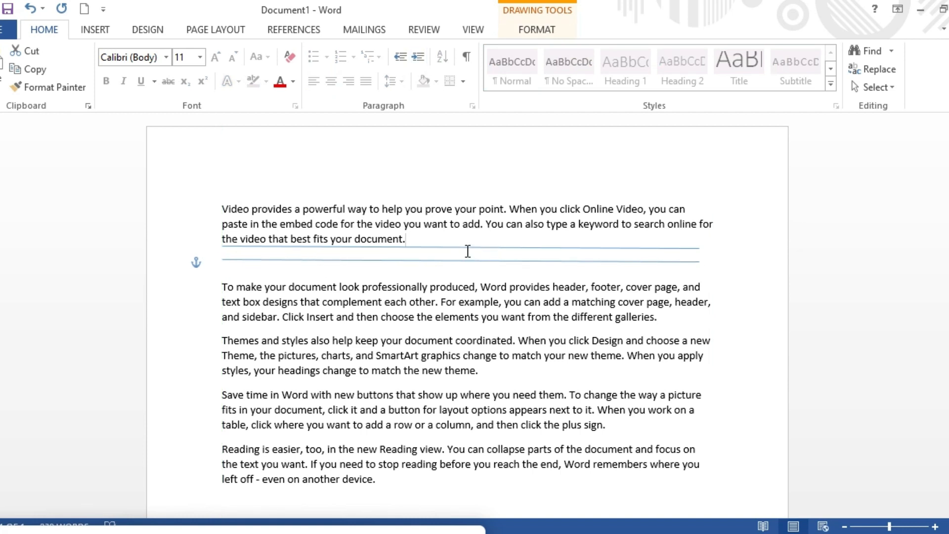
pyautogui.click(468, 261)
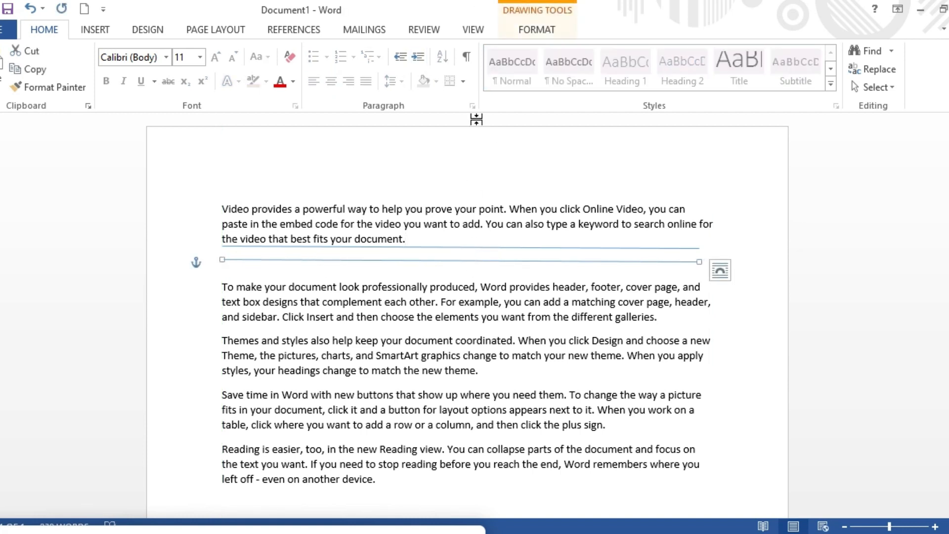
pyautogui.click(538, 31)
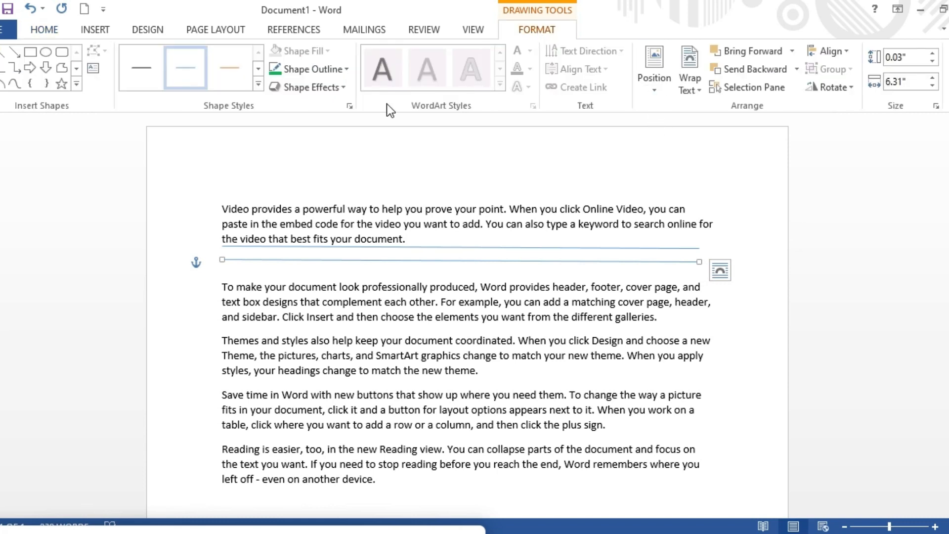
pyautogui.click(347, 70)
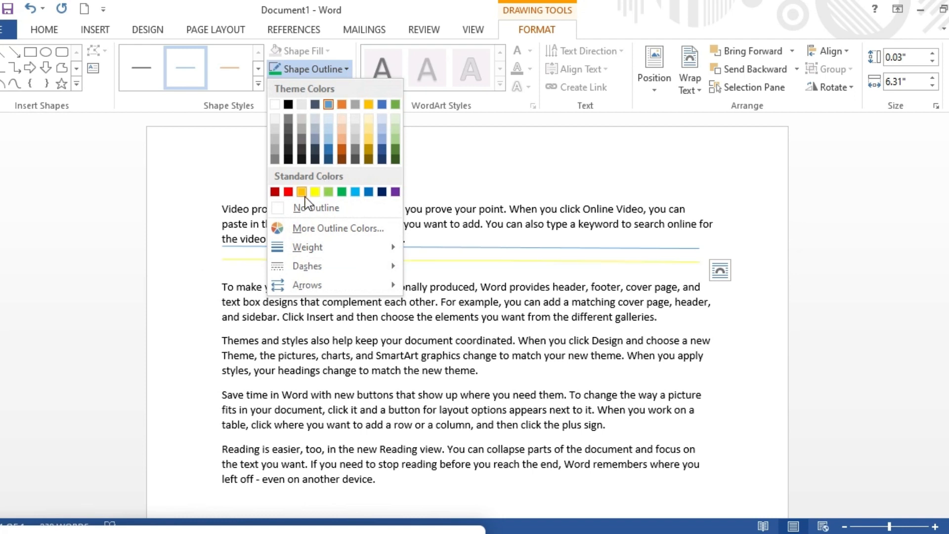
pyautogui.click(289, 192)
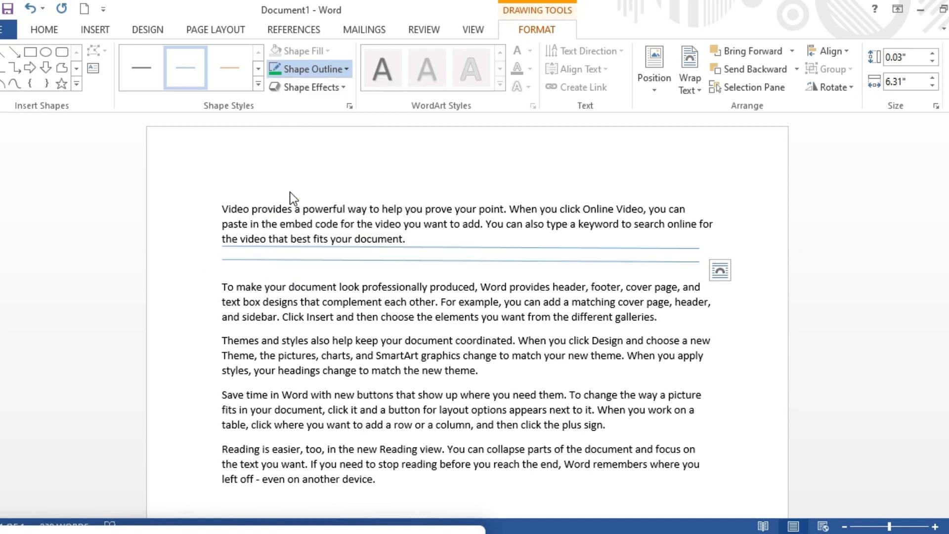
pyautogui.click(413, 247)
pyautogui.click(341, 69)
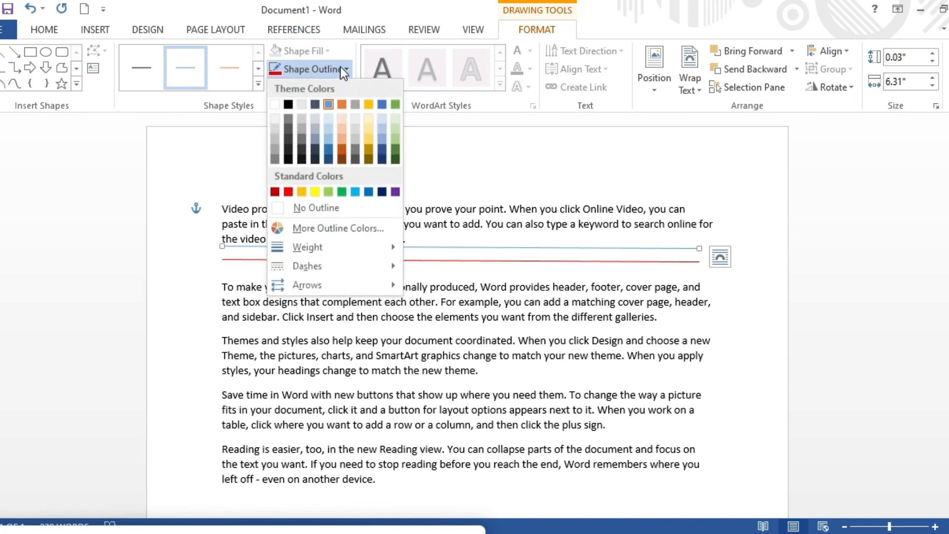
pyautogui.click(289, 192)
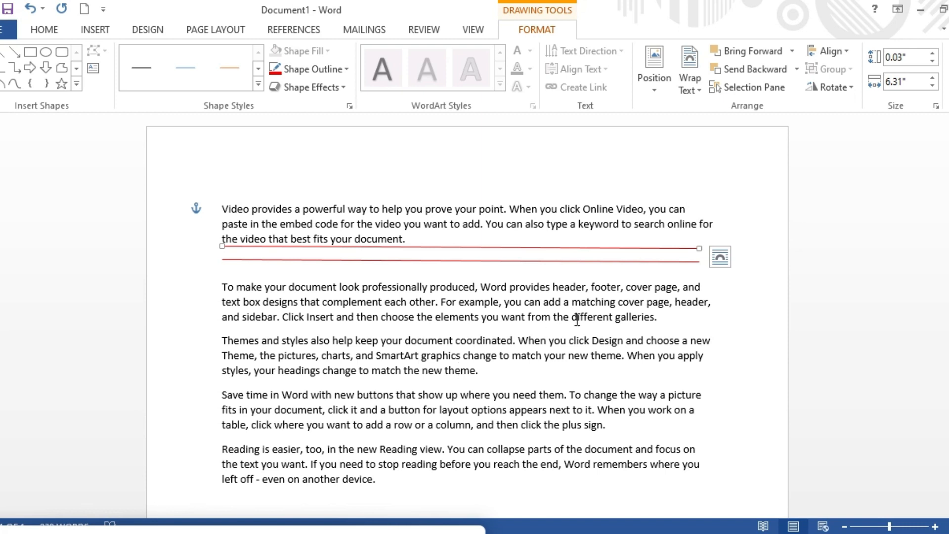
# - Duplicate the lower red line, align the copy beneath it and nudge the top line down to even out the spacing
pyautogui.click(307, 260)
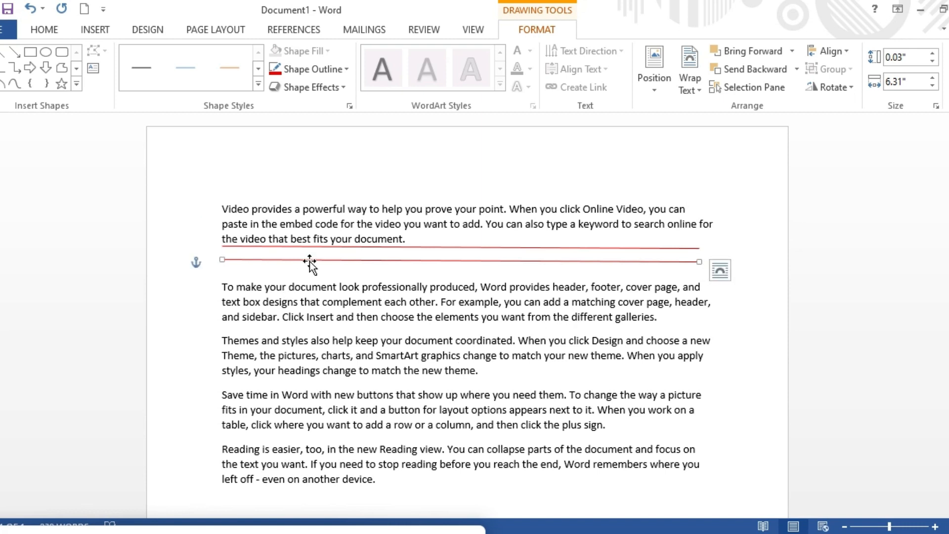
pyautogui.hotkey('ctrl', 'd')
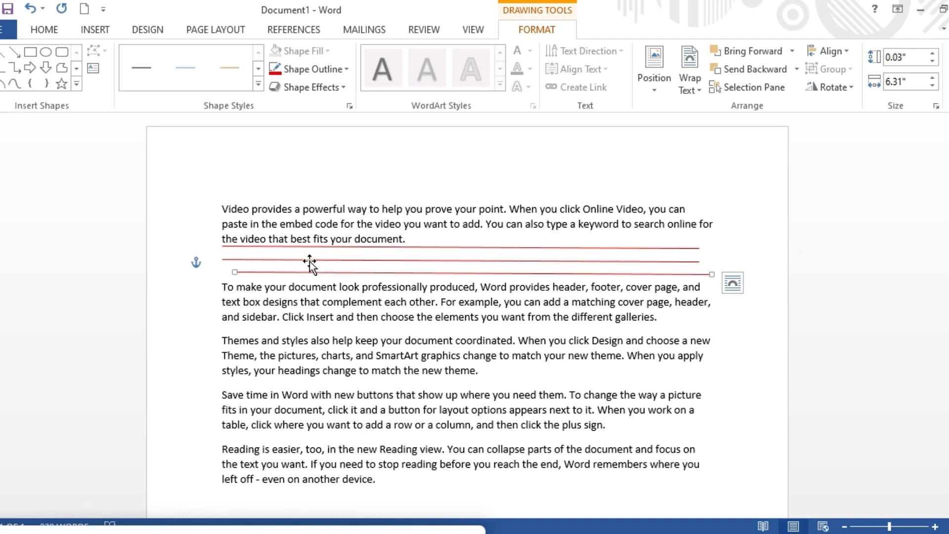
pyautogui.moveTo(279, 272); pyautogui.dragTo(254, 272)
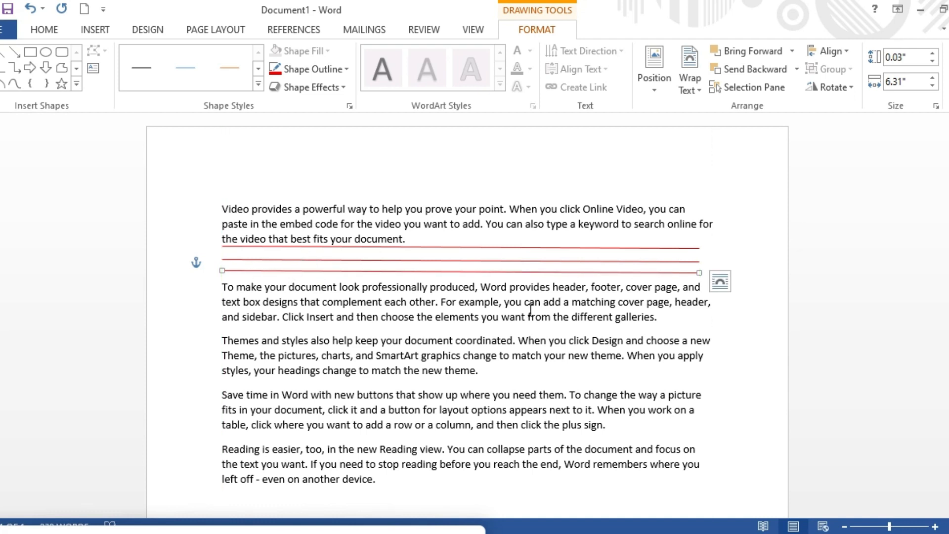
pyautogui.moveTo(417, 248); pyautogui.dragTo(417, 250)
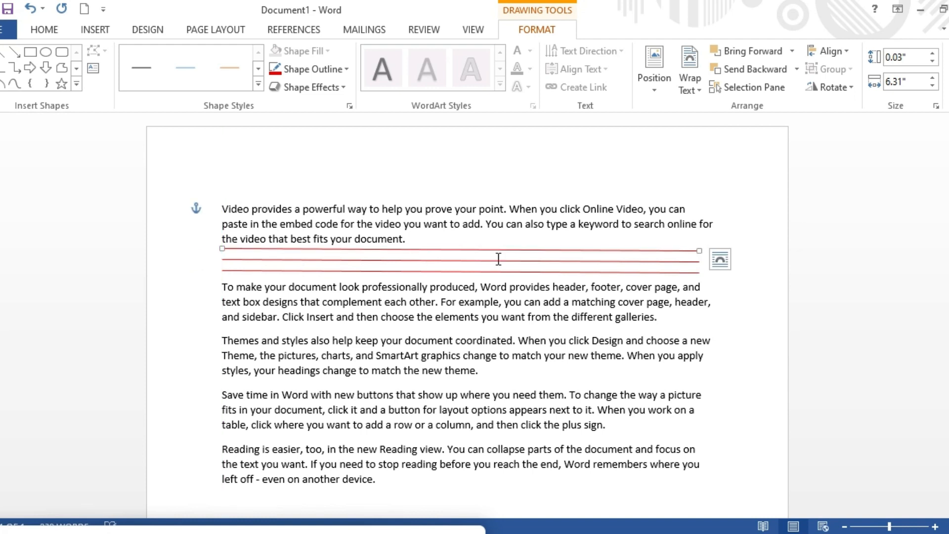
pyautogui.click(738, 290)
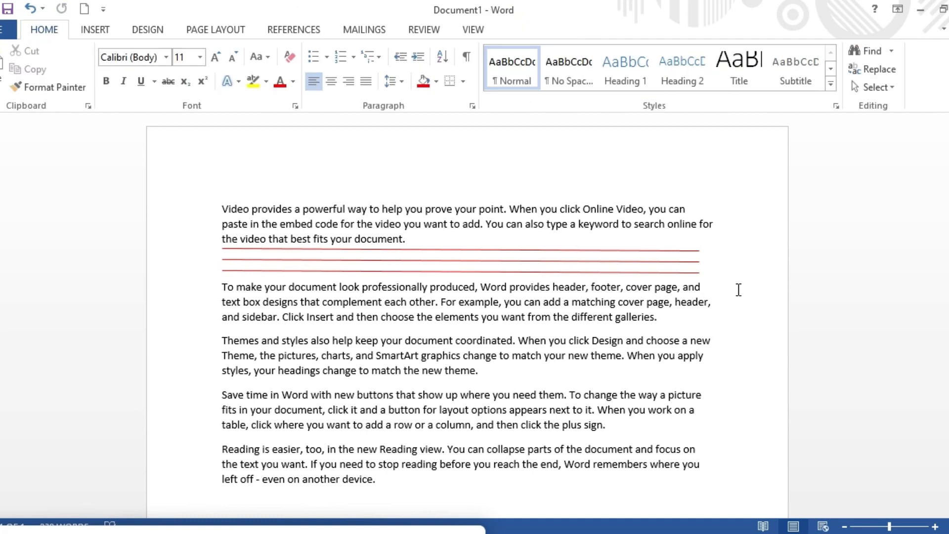
pyautogui.click(94, 30)
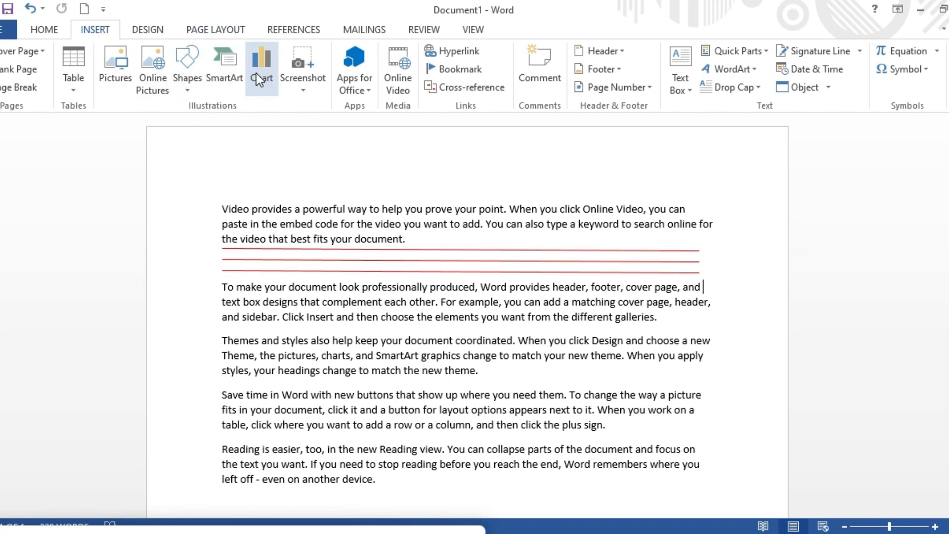
pyautogui.click(189, 85)
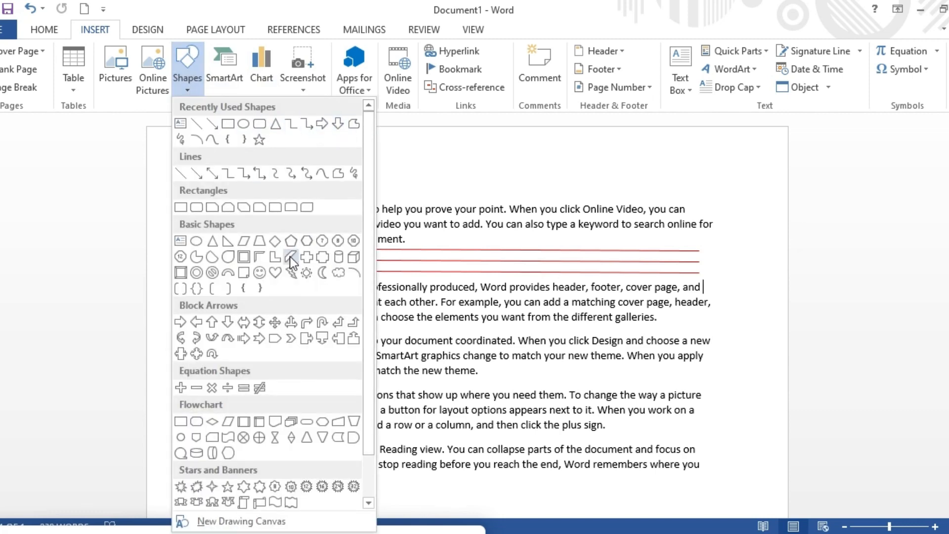
pyautogui.click(844, 211)
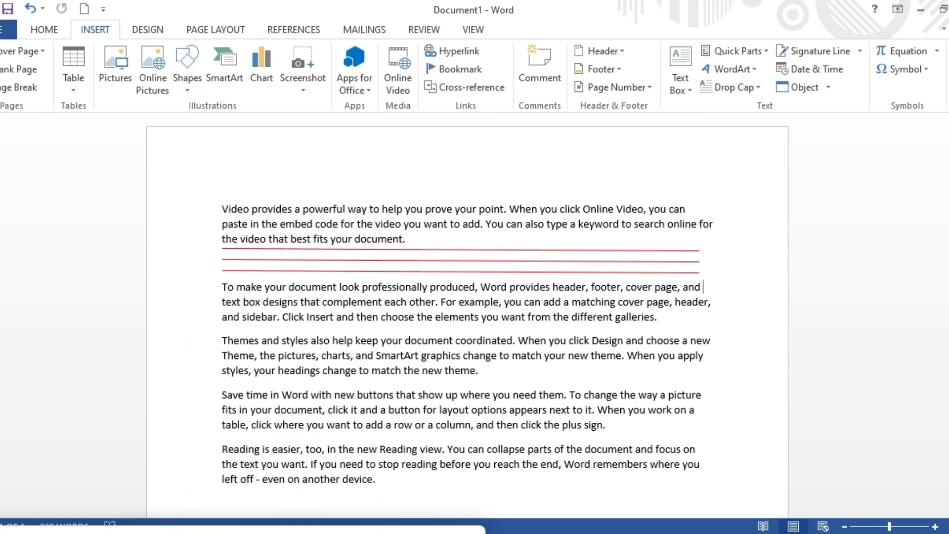
# - Draw a heart shape about 3.49" high and 3.13" wide below the last paragraph
pyautogui.scroll(-3, 807, 233)
pyautogui.click(279, 364)
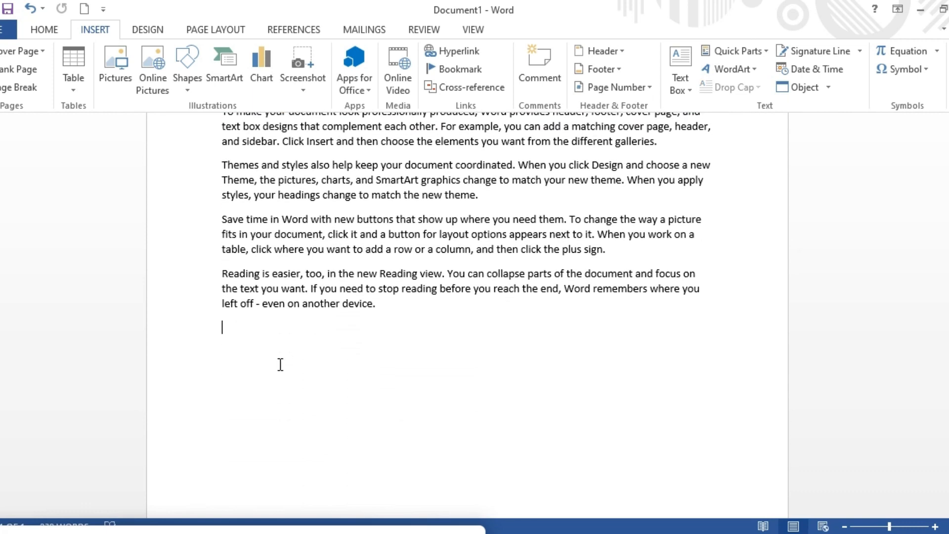
pyautogui.click(190, 87)
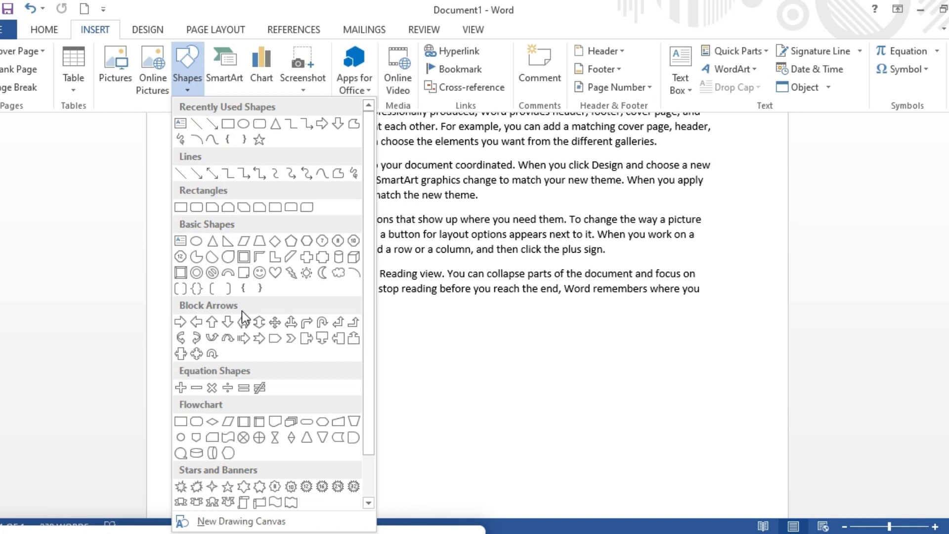
pyautogui.click(272, 275)
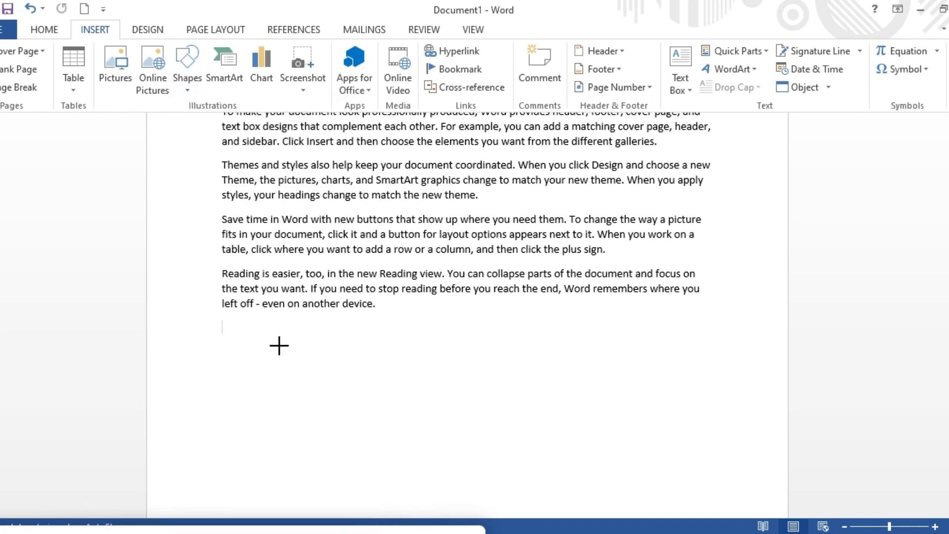
pyautogui.moveTo(275, 341); pyautogui.dragTo(444, 489)
pyautogui.moveTo(444, 360); pyautogui.dragTo(512, 377)
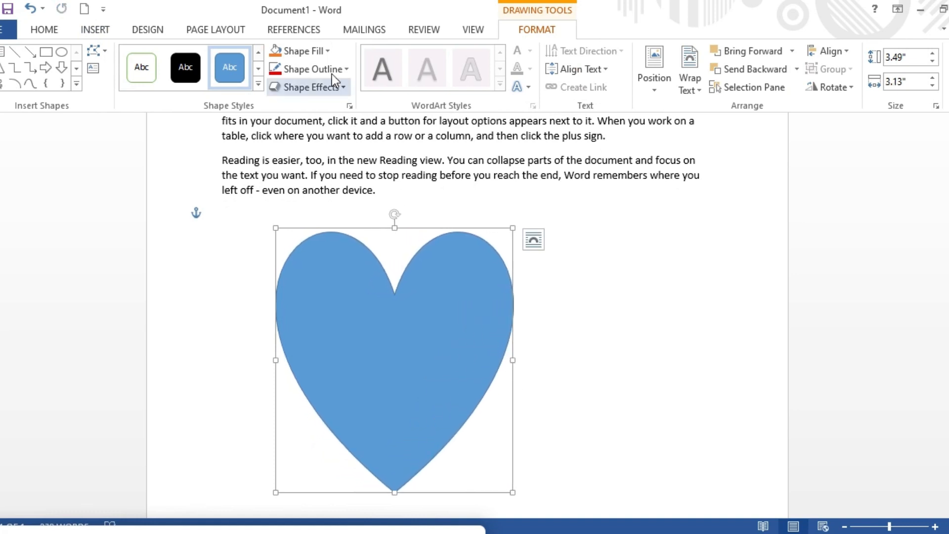
pyautogui.click(327, 52)
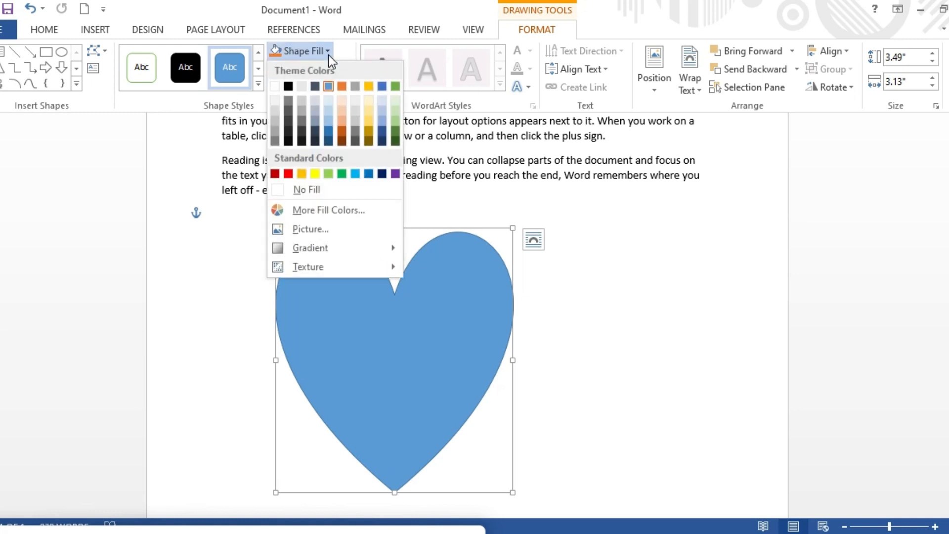
pyautogui.click(304, 232)
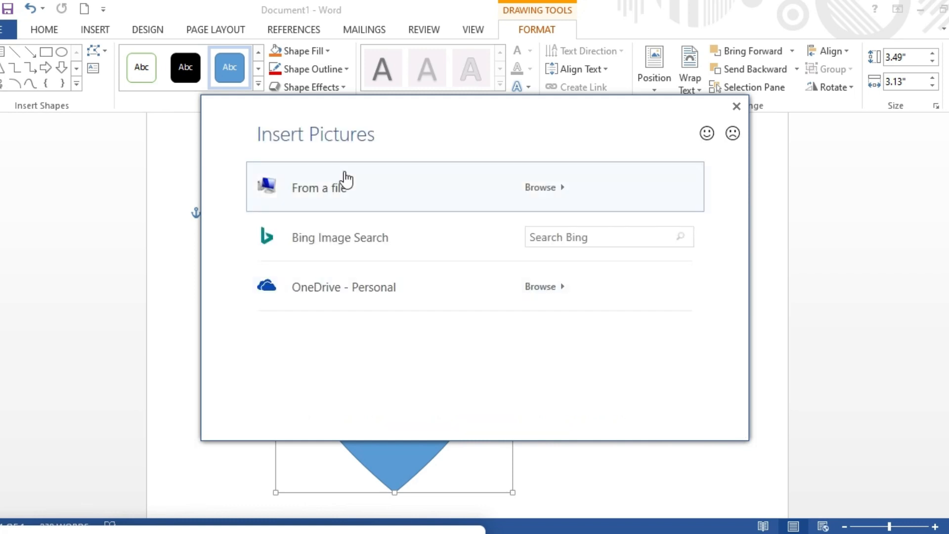
pyautogui.press('Escape')
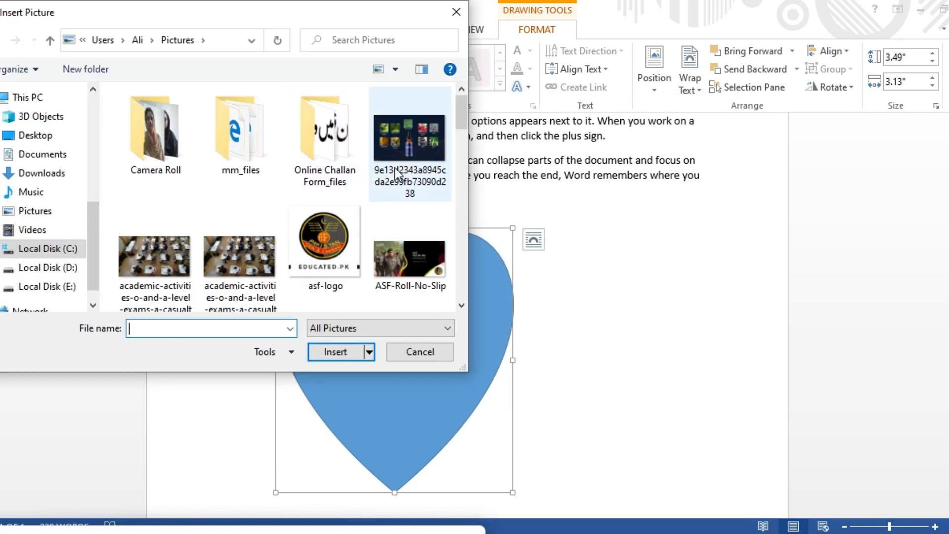
pyautogui.moveTo(466, 111); pyautogui.dragTo(464, 282)
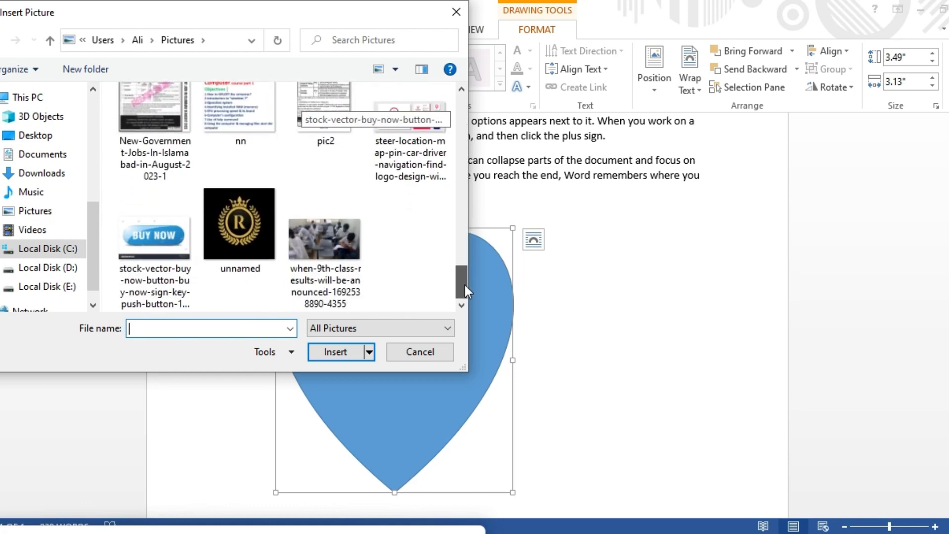
pyautogui.click(337, 239)
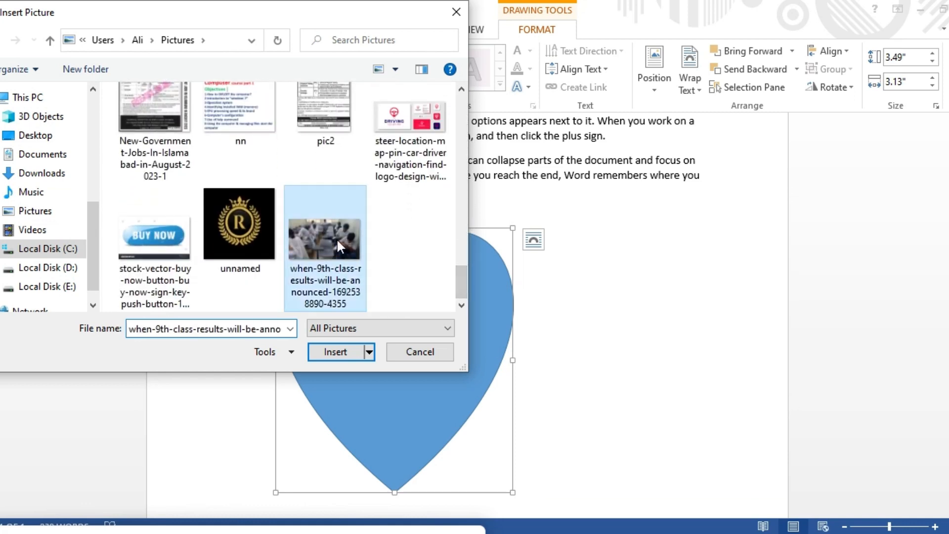
pyautogui.click(335, 351)
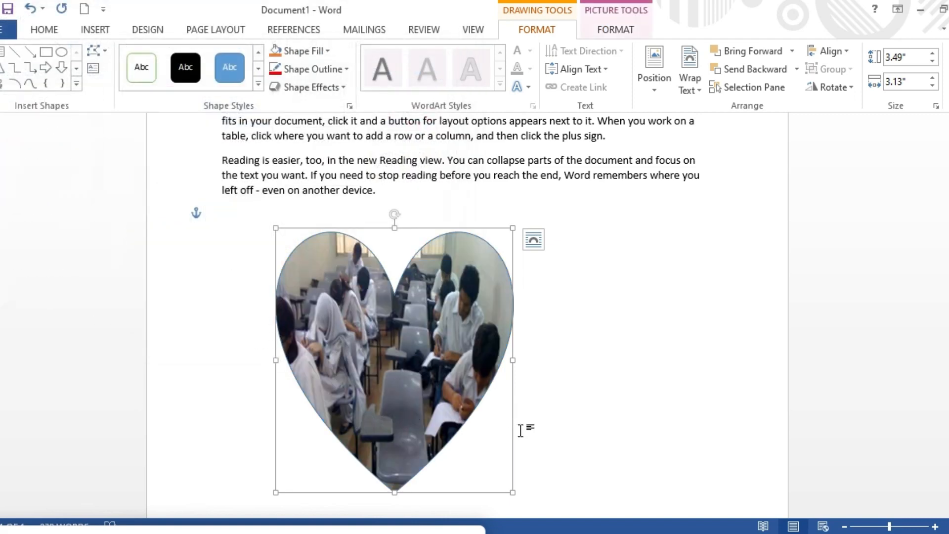
pyautogui.moveTo(570, 533)
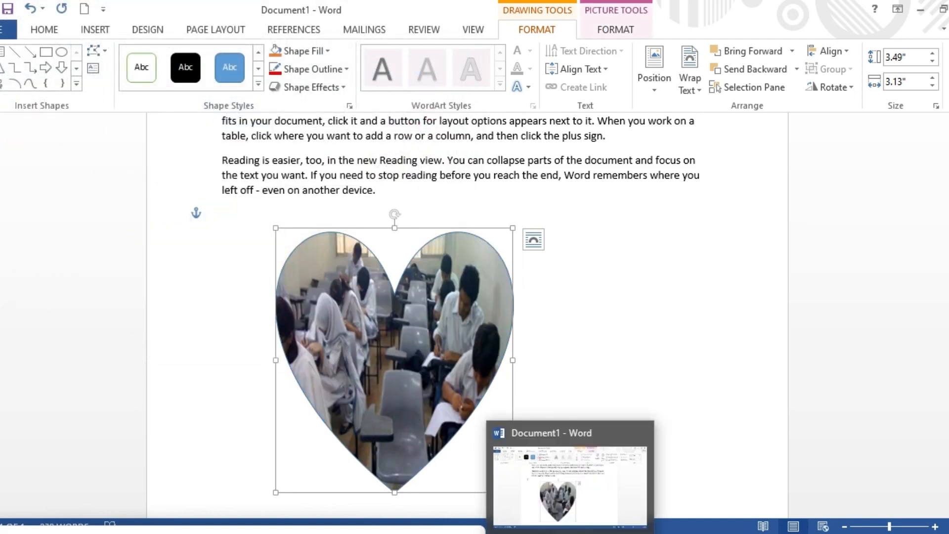
pyautogui.click(572, 354)
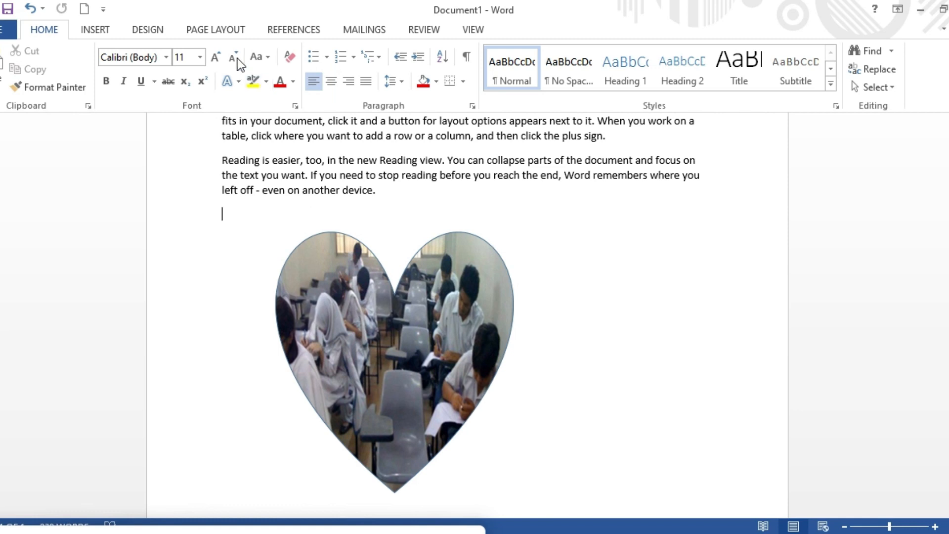
# - Choose the Down Arrow block arrow as the shape for drawing in the document
pyautogui.click(105, 30)
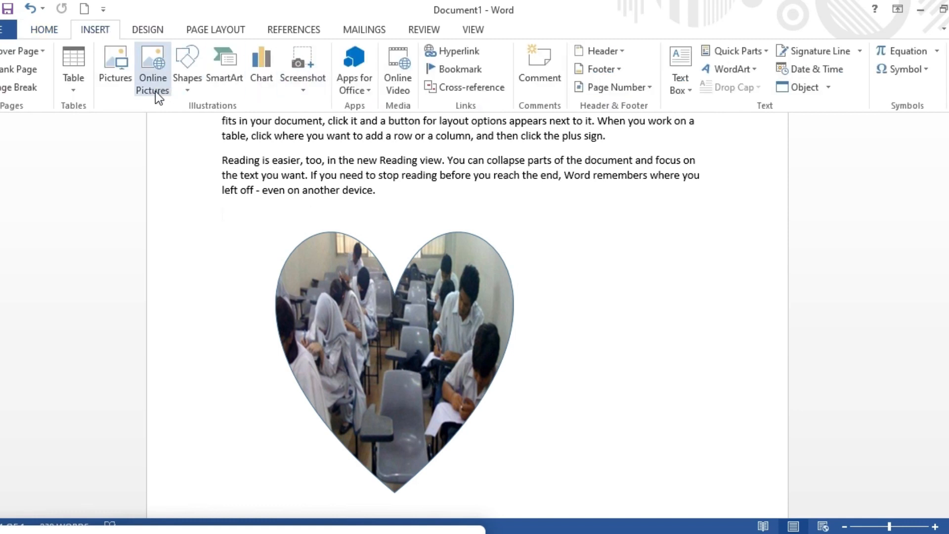
pyautogui.click(188, 92)
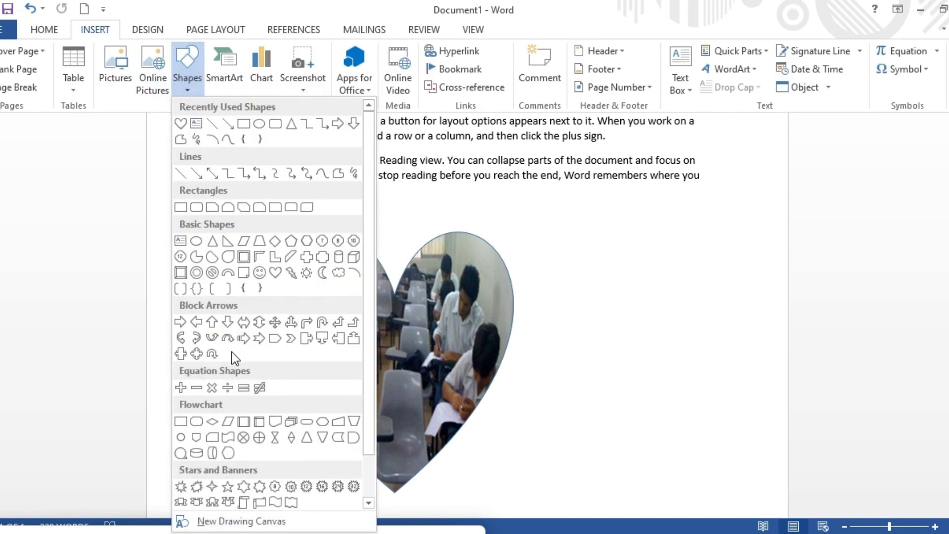
pyautogui.click(228, 322)
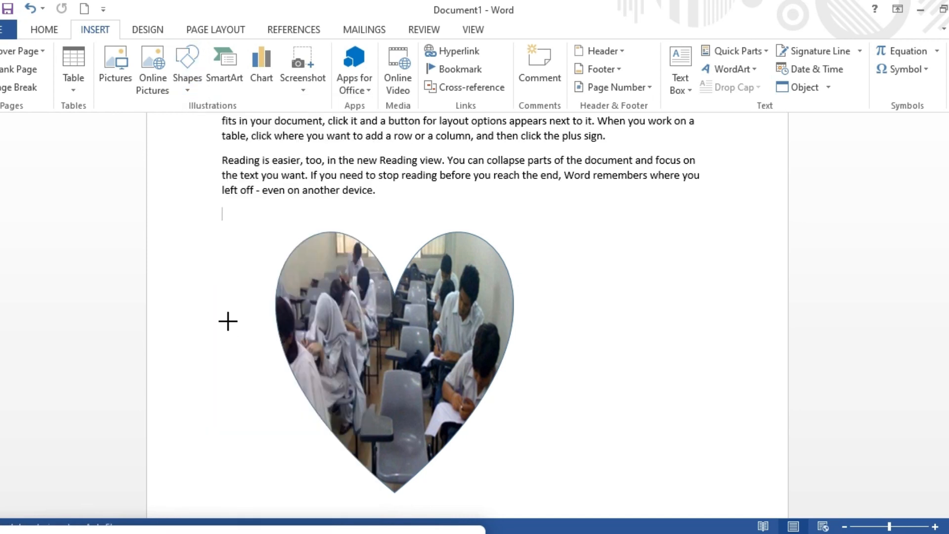